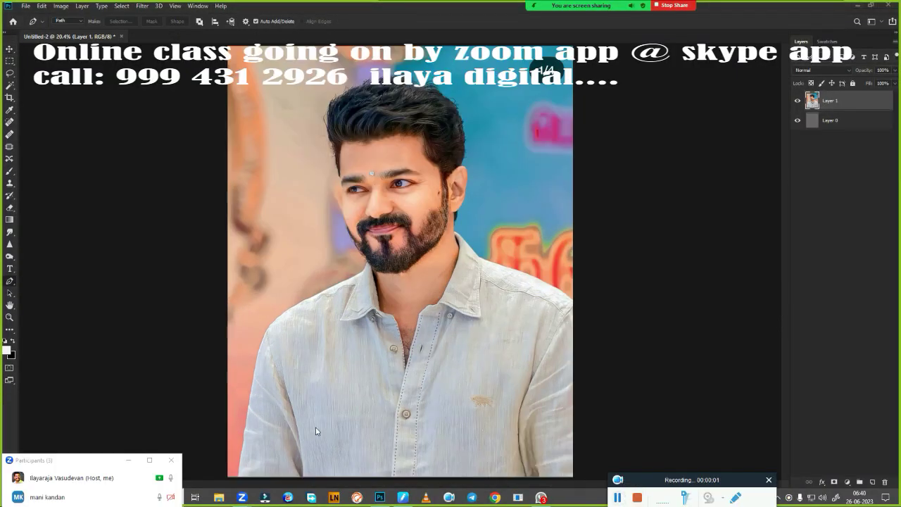
# Start the pen path at the shirt's bottom edge and trace up the shoulder to the collar.
pyautogui.click(338, 415)
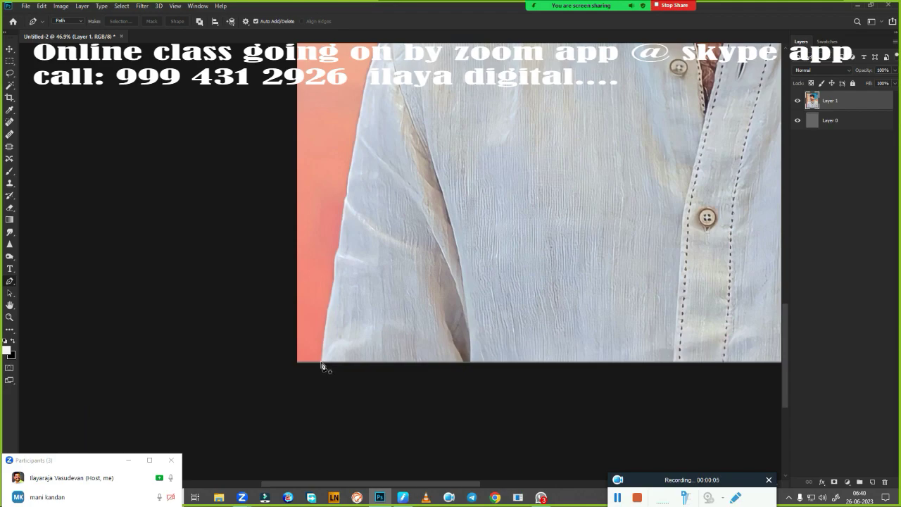
pyautogui.click(321, 363)
pyautogui.click(345, 207)
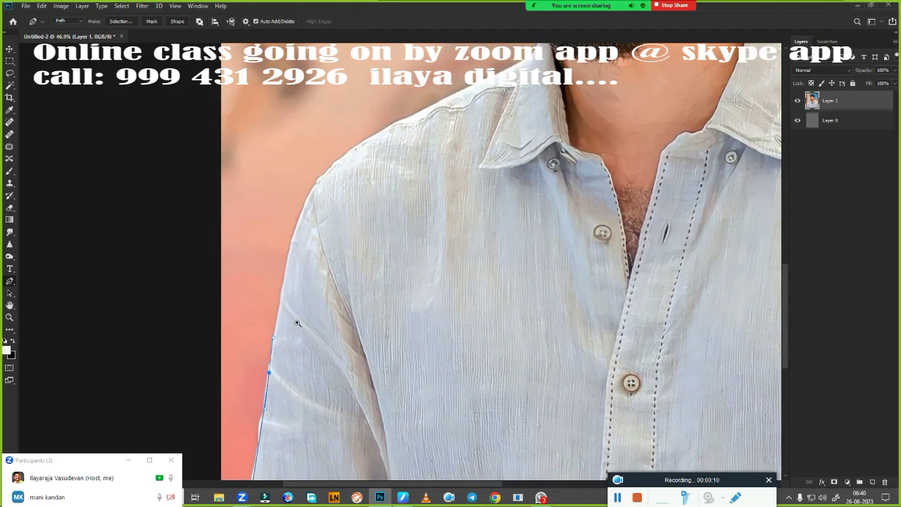
pyautogui.moveTo(348, 170); pyautogui.dragTo(312, 309)
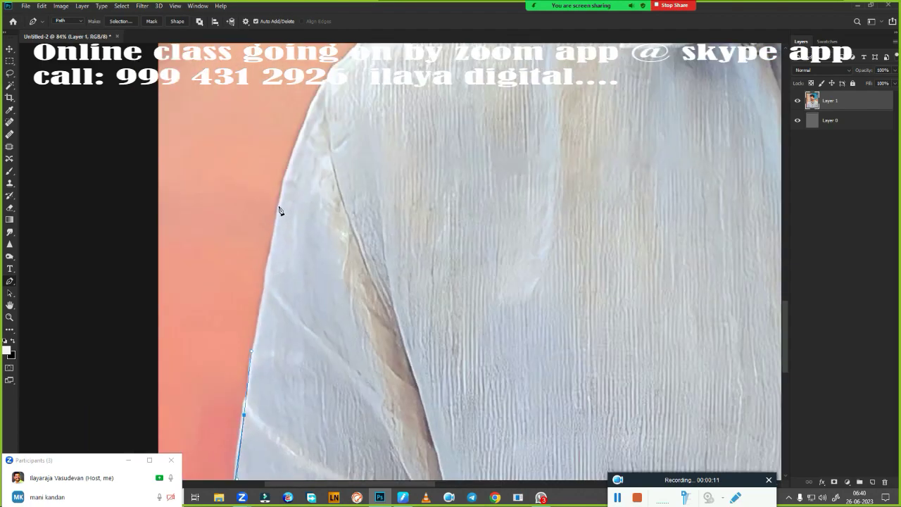
pyautogui.moveTo(279, 204); pyautogui.dragTo(286, 172)
pyautogui.scroll(3, 288, 164)
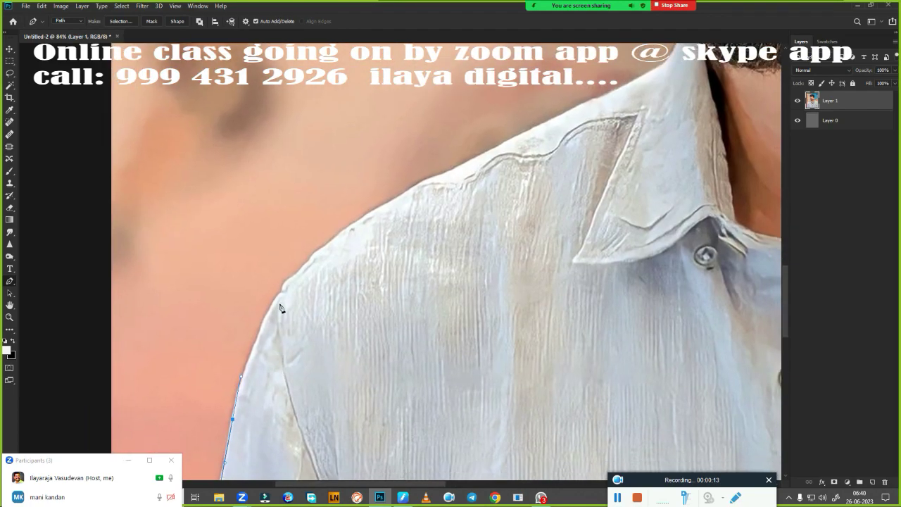
pyautogui.moveTo(285, 284); pyautogui.dragTo(305, 266)
pyautogui.moveTo(415, 186); pyautogui.dragTo(465, 167)
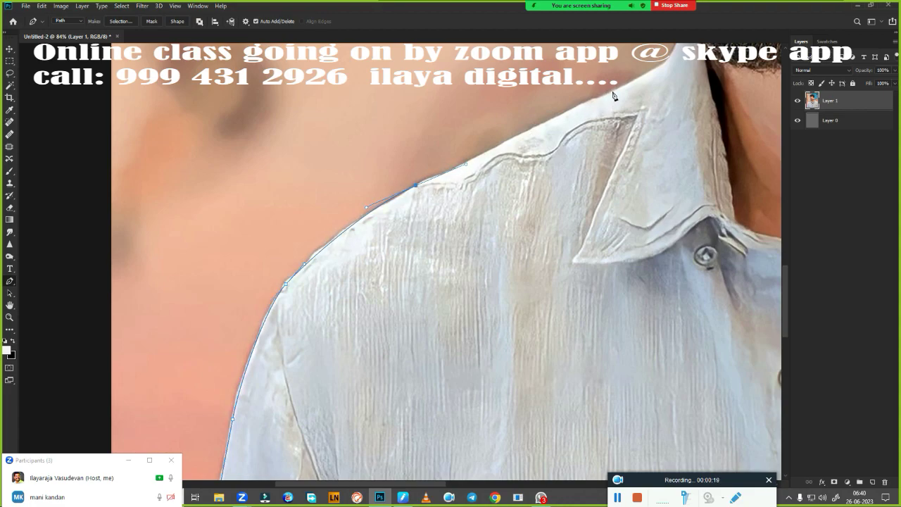
pyautogui.moveTo(606, 93)
pyautogui.mouseDown()
pyautogui.moveTo(625, 88)
pyautogui.moveTo(454, 274)
pyautogui.mouseUp()
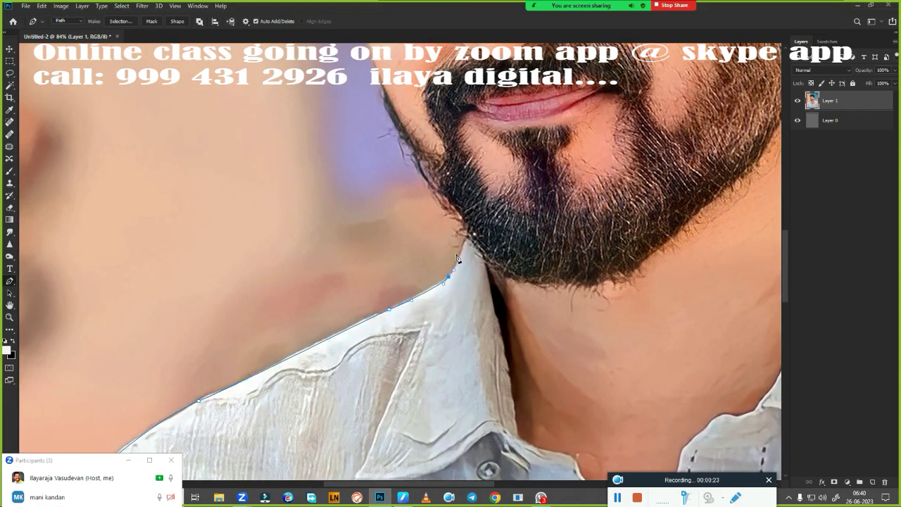
pyautogui.click(464, 241)
# Continue the path up the beard along the jawline.
pyautogui.moveTo(470, 237); pyautogui.dragTo(341, 282)
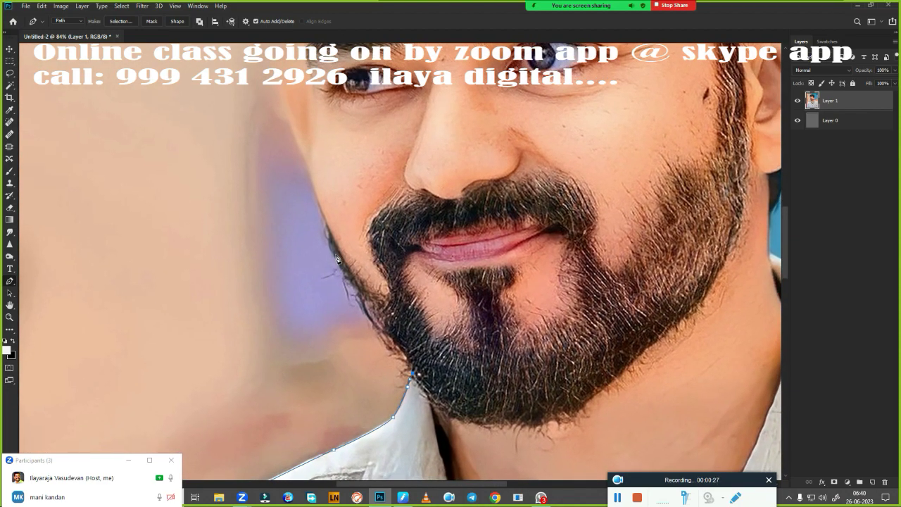
pyautogui.moveTo(345, 279); pyautogui.dragTo(322, 232)
pyautogui.click(319, 226)
pyautogui.moveTo(317, 202); pyautogui.dragTo(313, 191)
pyautogui.scroll(3, 352, 224)
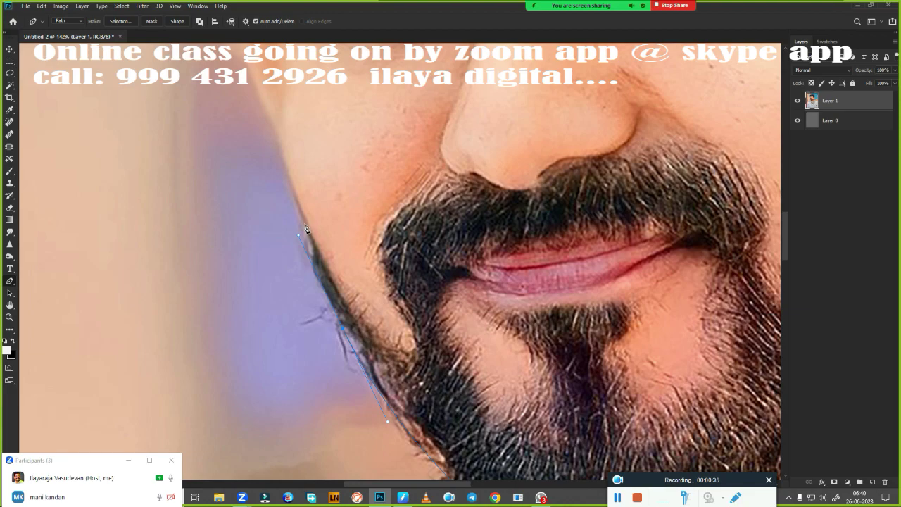
# Trace the path up the cheek and temple to the hairline and along the hair's edge.
pyautogui.moveTo(296, 200)
pyautogui.mouseDown()
pyautogui.moveTo(342, 227)
pyautogui.moveTo(419, 350)
pyautogui.mouseUp()
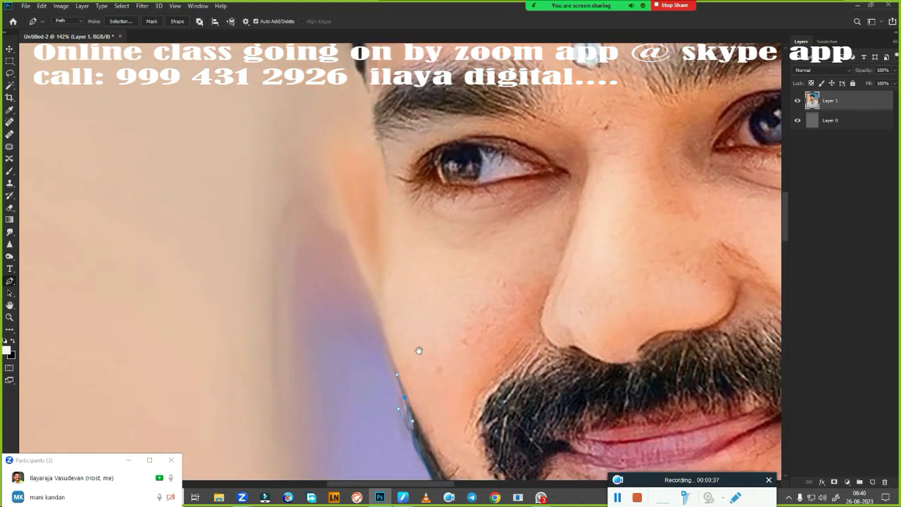
pyautogui.moveTo(377, 303); pyautogui.dragTo(375, 285)
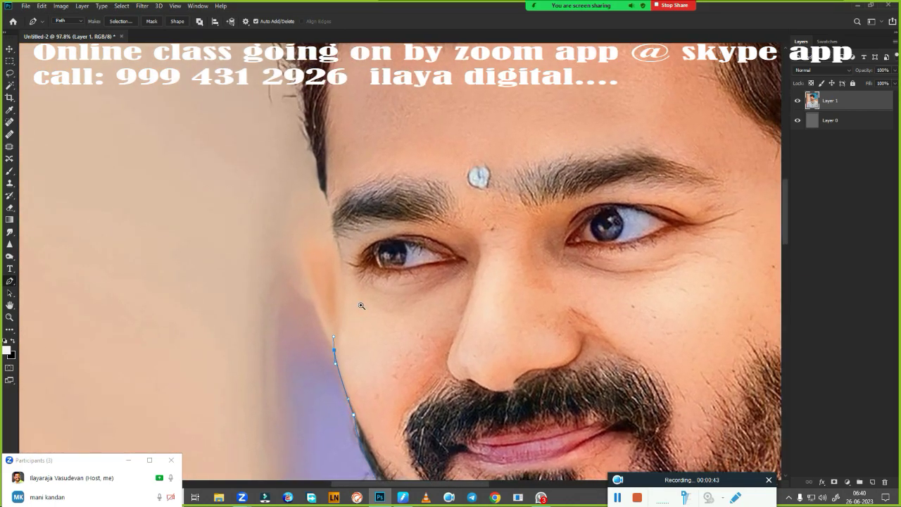
pyautogui.moveTo(361, 305)
pyautogui.mouseDown()
pyautogui.moveTo(368, 312)
pyautogui.moveTo(329, 250)
pyautogui.mouseUp()
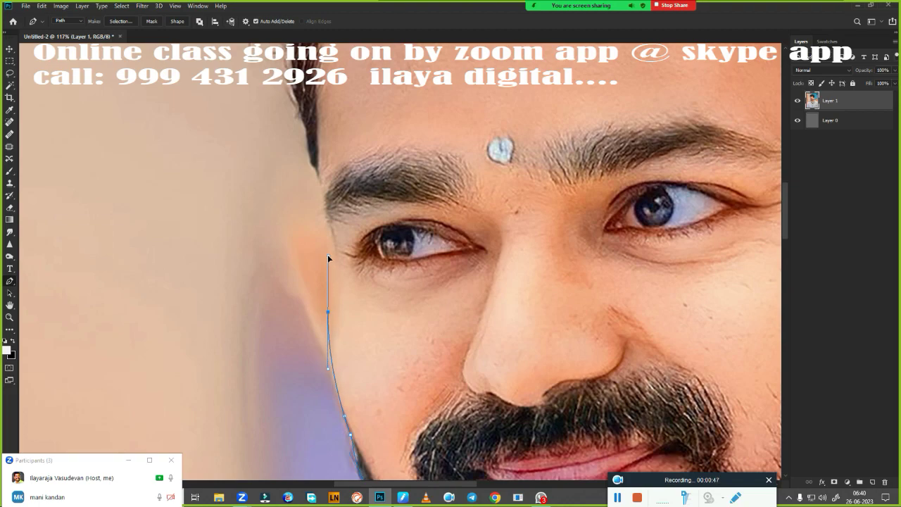
pyautogui.click(321, 205)
pyautogui.click(316, 170)
pyautogui.scroll(5, 296, 246)
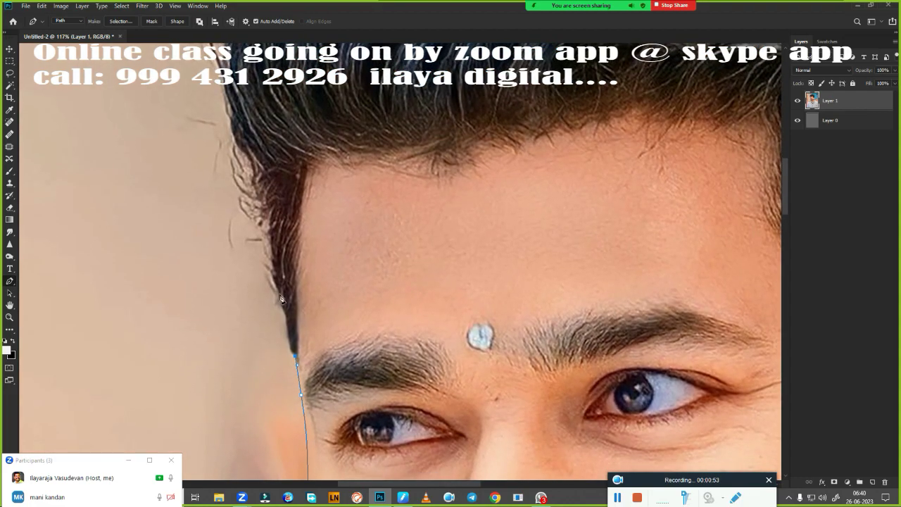
pyautogui.moveTo(280, 297); pyautogui.dragTo(270, 262)
pyautogui.moveTo(251, 163); pyautogui.dragTo(250, 141)
pyautogui.scroll(-2, 252, 166)
pyautogui.scroll(-2, 292, 316)
pyautogui.scroll(-2, 326, 272)
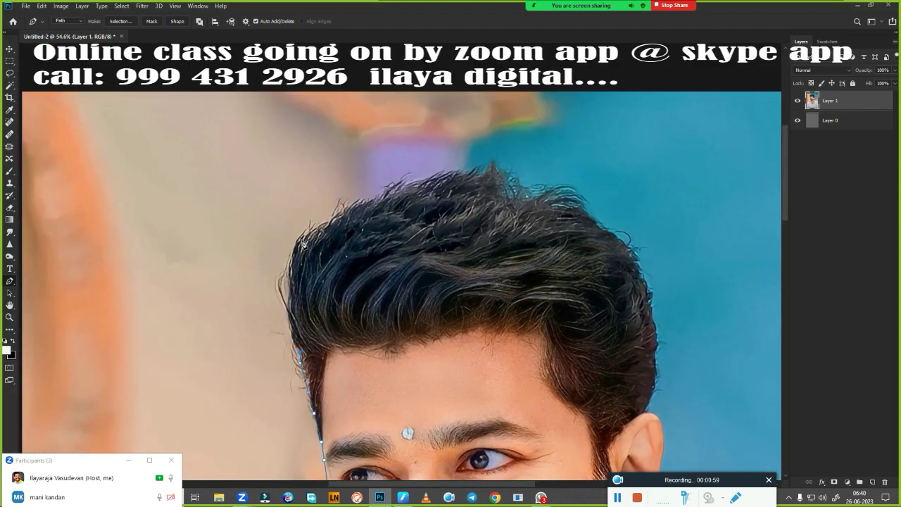
# Curve the path over the top of the hair to its peak.
pyautogui.moveTo(319, 227); pyautogui.dragTo(383, 178)
pyautogui.keyDown('alt'); pyautogui.click(319, 228); pyautogui.keyUp('alt')
pyautogui.click(490, 169)
pyautogui.moveTo(643, 302)
pyautogui.mouseDown()
pyautogui.moveTo(496, 155)
pyautogui.moveTo(497, 200)
pyautogui.mouseUp()
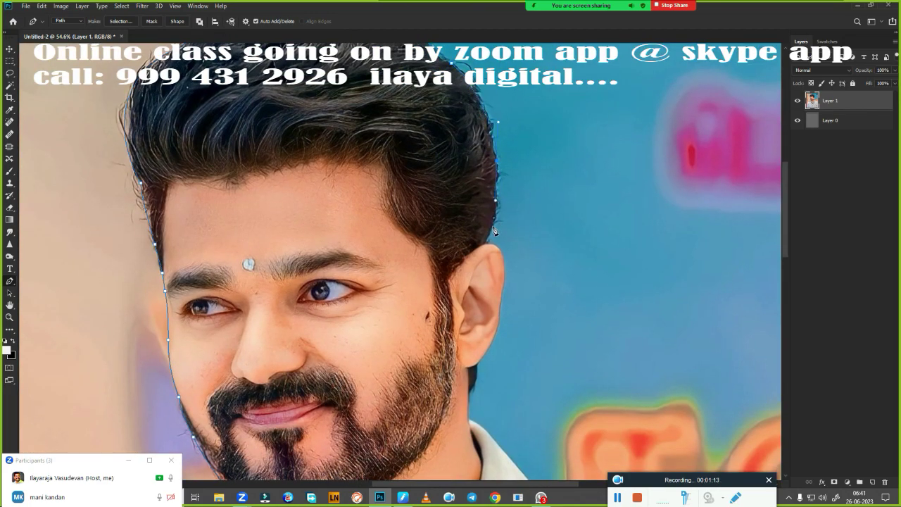
pyautogui.scroll(2, 490, 244)
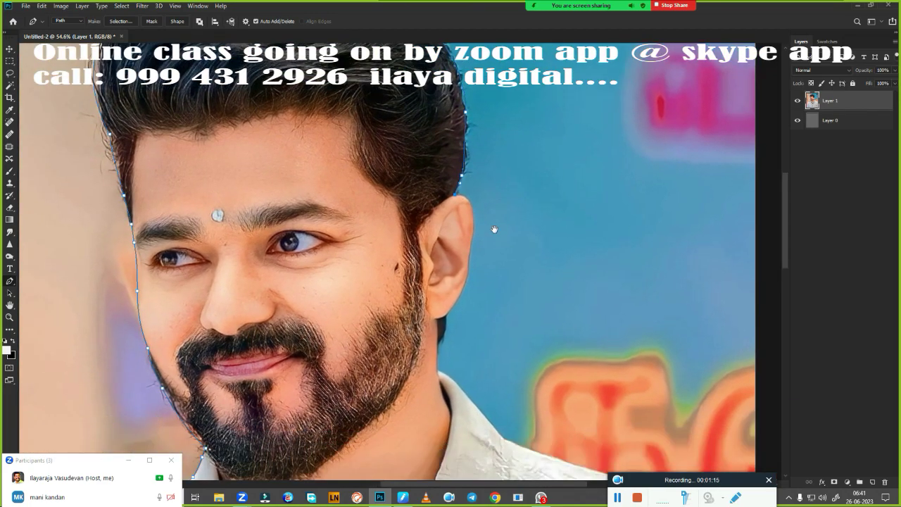
pyautogui.moveTo(489, 245); pyautogui.dragTo(414, 177)
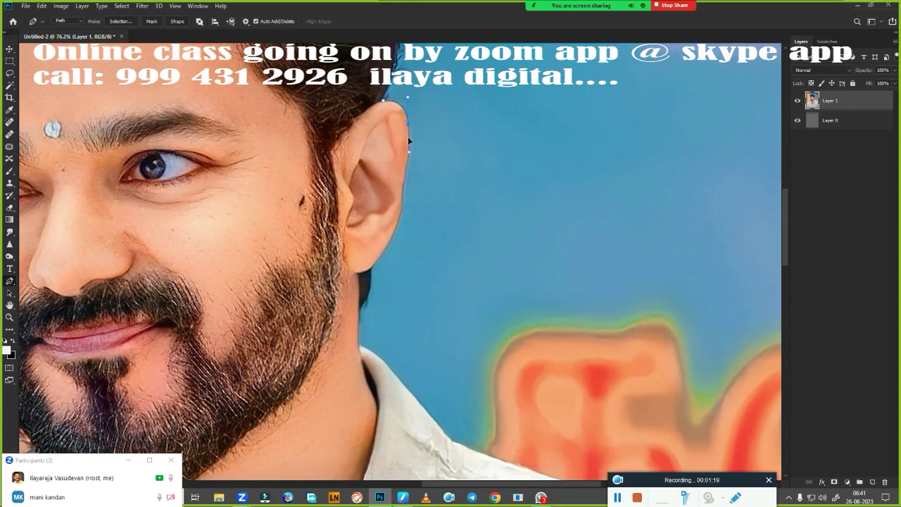
# Trace the path down the ear's edge and along the neck to the collar.
pyautogui.keyDown('alt'); pyautogui.click(408, 129); pyautogui.keyUp('alt')
pyautogui.moveTo(399, 210); pyautogui.dragTo(388, 259)
pyautogui.moveTo(373, 273)
pyautogui.mouseDown()
pyautogui.moveTo(361, 280)
pyautogui.moveTo(478, 103)
pyautogui.mouseUp()
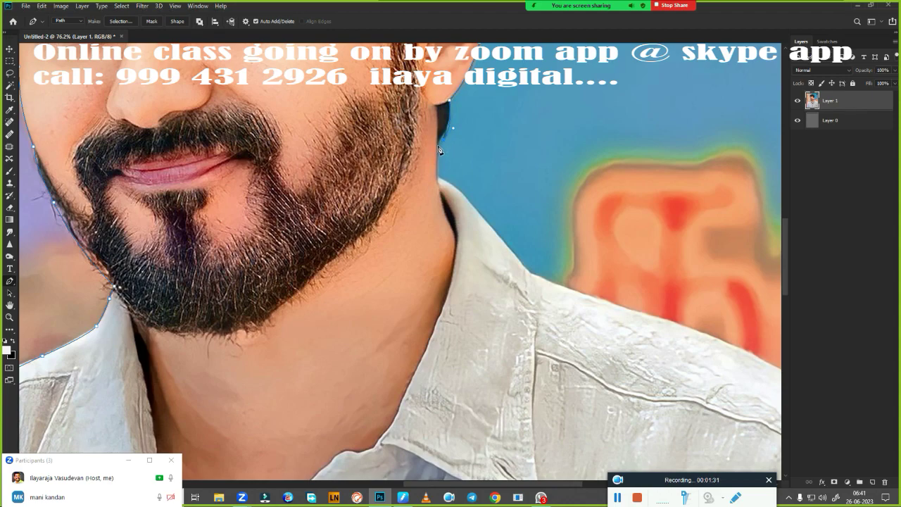
pyautogui.click(458, 186)
pyautogui.click(472, 203)
pyautogui.click(488, 223)
# Curve the path along the right shoulder to the photo's right edge, then zoom out.
pyautogui.moveTo(527, 276); pyautogui.dragTo(203, 149)
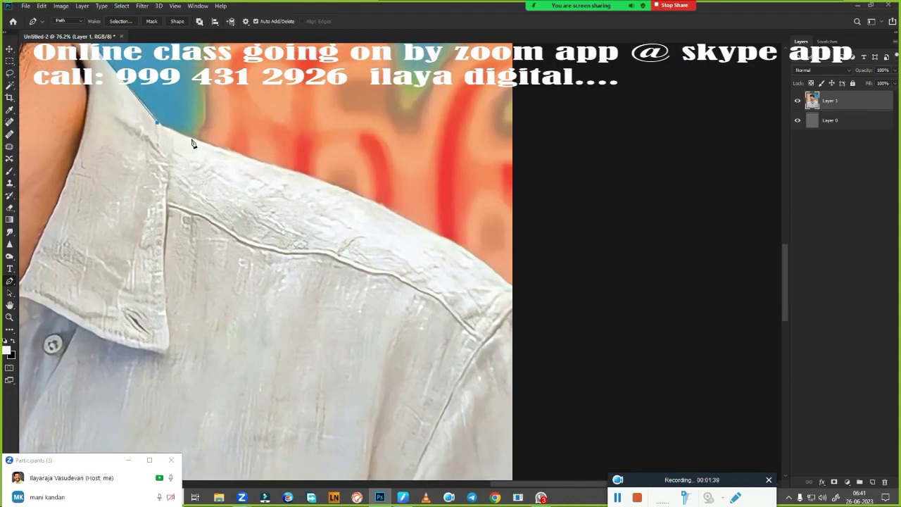
pyautogui.moveTo(208, 144); pyautogui.dragTo(219, 149)
pyautogui.moveTo(377, 204); pyautogui.dragTo(402, 218)
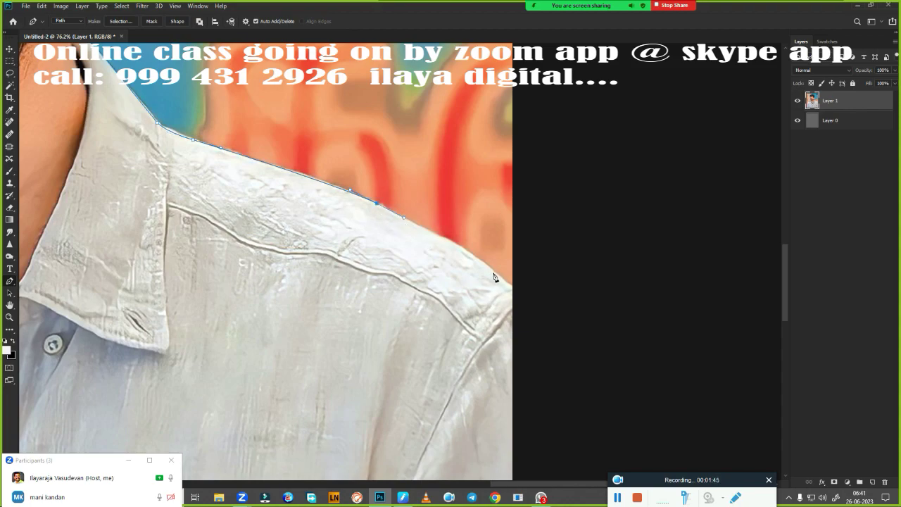
pyautogui.moveTo(492, 271); pyautogui.dragTo(519, 295)
pyautogui.scroll(-3, 530, 308)
pyautogui.scroll(-2, 535, 348)
# Close the path with points outside the photo's right and bottom edges.
pyautogui.click(575, 339)
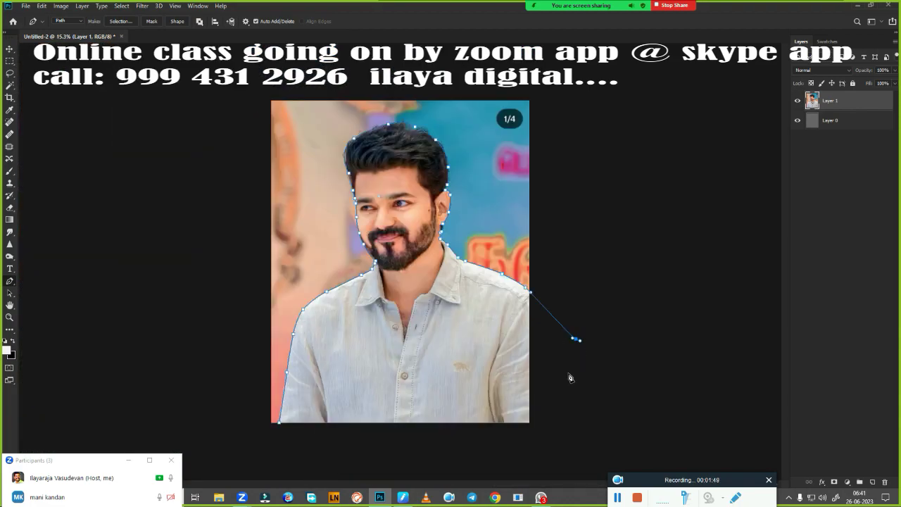
pyautogui.click(569, 411)
pyautogui.click(568, 436)
pyautogui.click(312, 453)
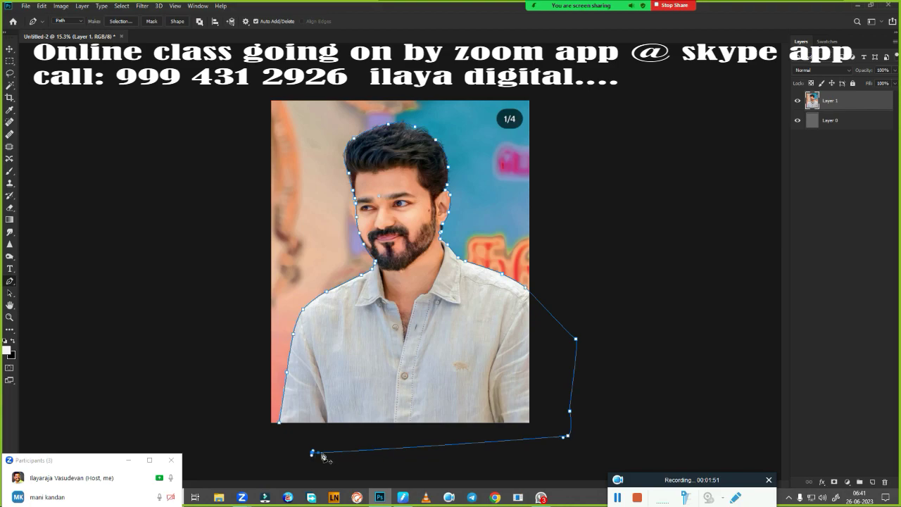
# Turn the path into a selection and feather it by 1 pixel.
pyautogui.hotkey('ctrl', 'Return')
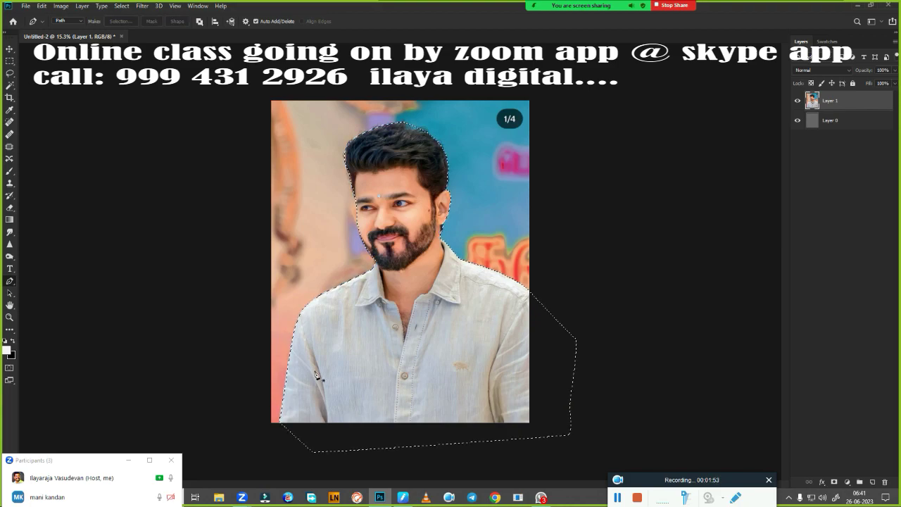
pyautogui.hotkey('shift', 'F6')
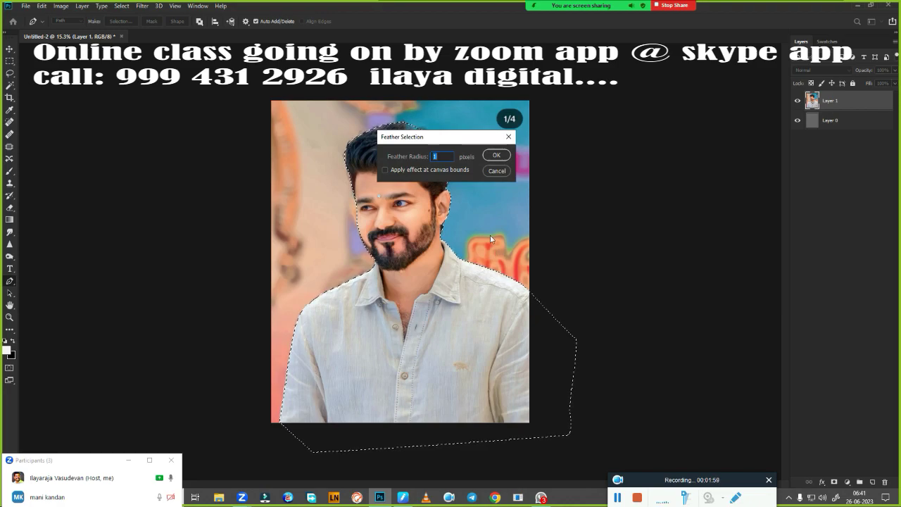
pyautogui.write('1')
pyautogui.press('Return')
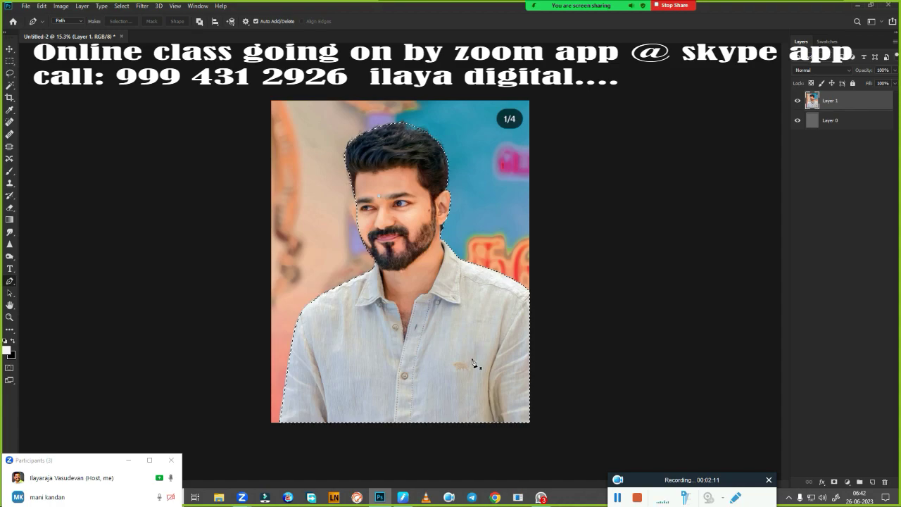
# Copy the selected man to a new layer and move grey Layer 0 above the original photo.
pyautogui.hotkey('ctrl', 'j')
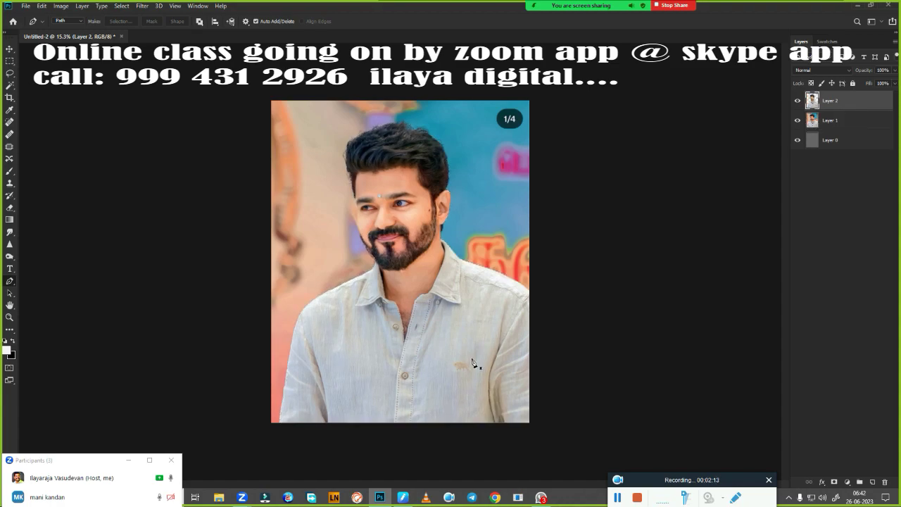
pyautogui.click(863, 144)
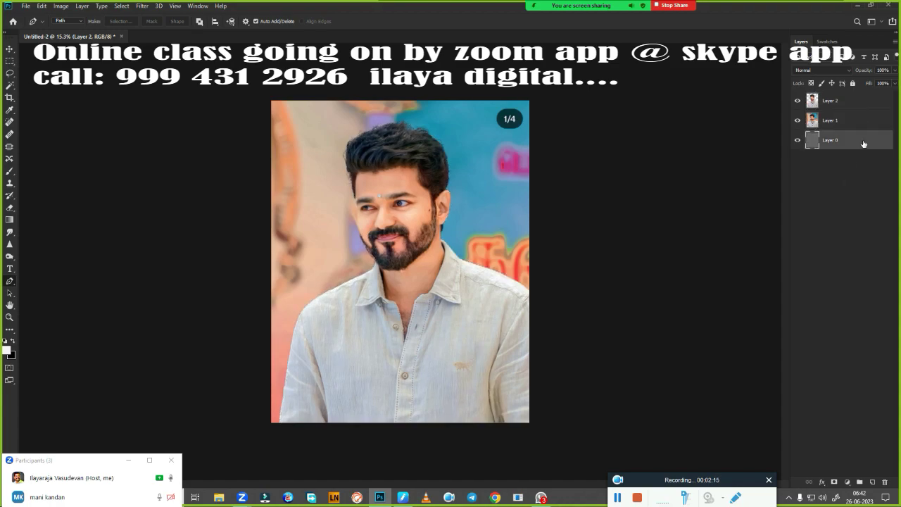
pyautogui.hotkey('ctrl', ']')
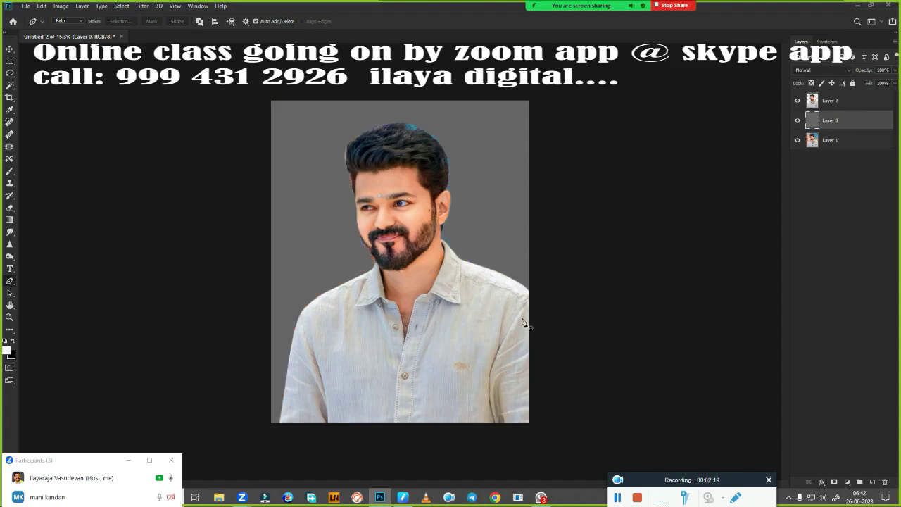
# Duplicate the cut-out Layer 2, fit the image to the window, and start saving under a new name.
pyautogui.click(870, 100)
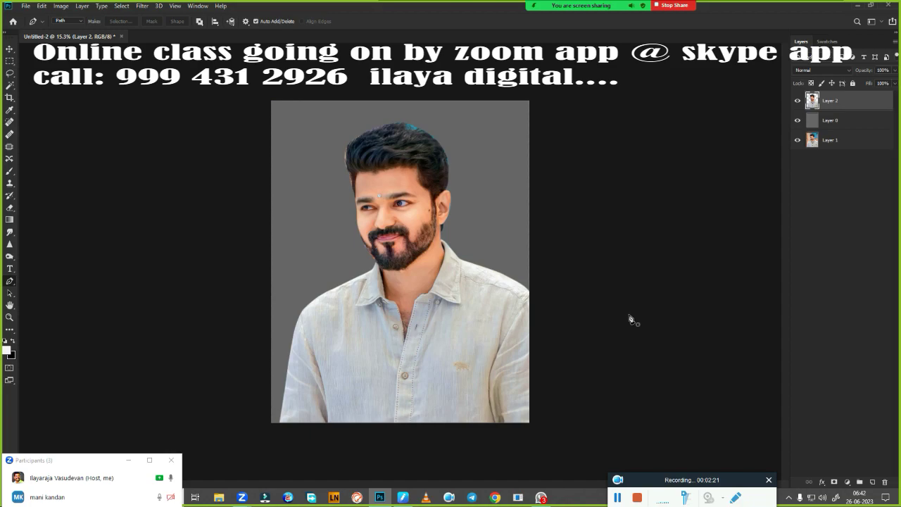
pyautogui.hotkey('ctrl', 'j')
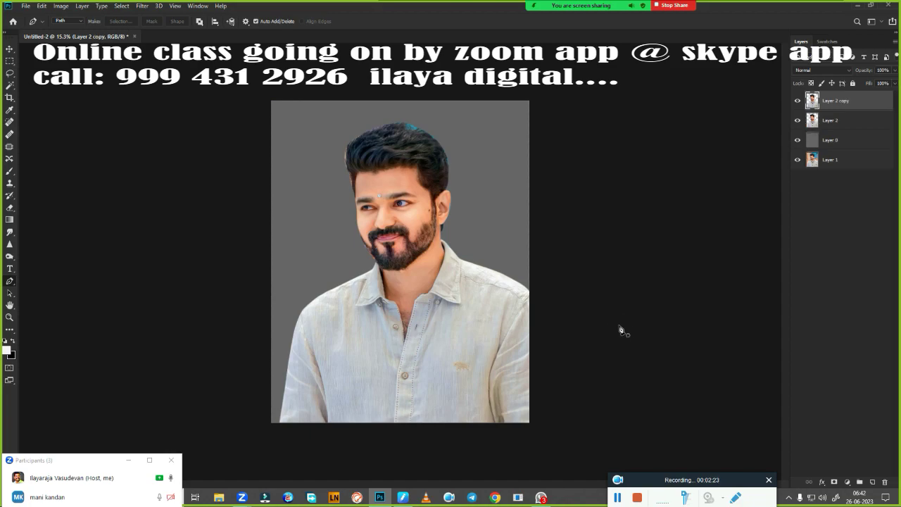
pyautogui.hotkey('ctrl', '0')
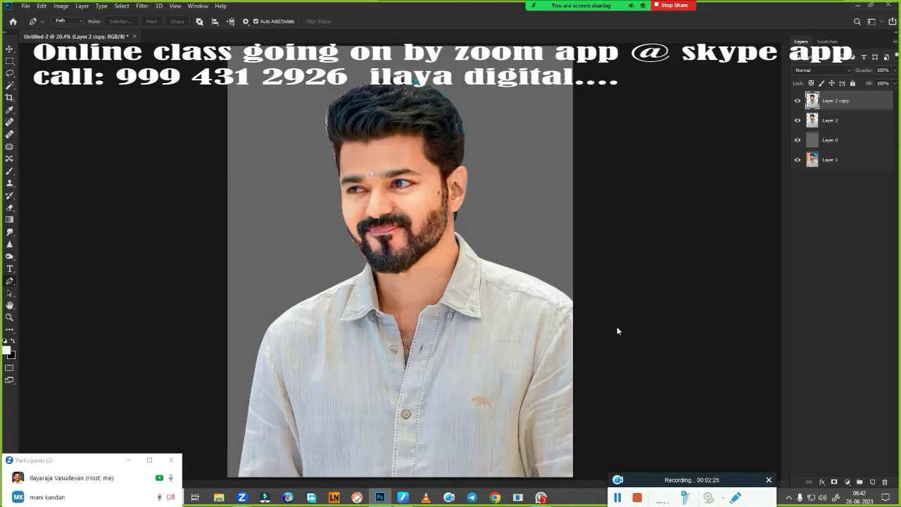
pyautogui.hotkey('ctrl', 's')
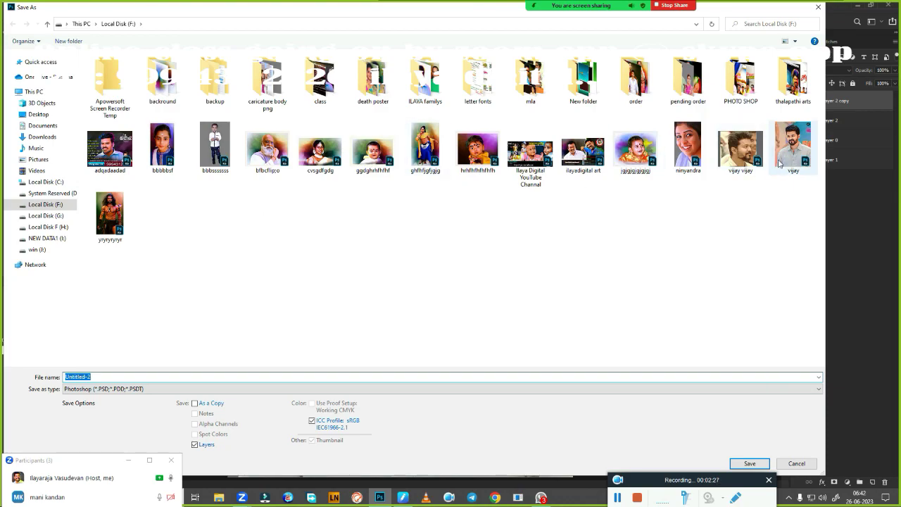
# Save over the existing vijay.psd, confirm the replacement, and zoom into the face.
pyautogui.click(792, 166)
pyautogui.click(743, 461)
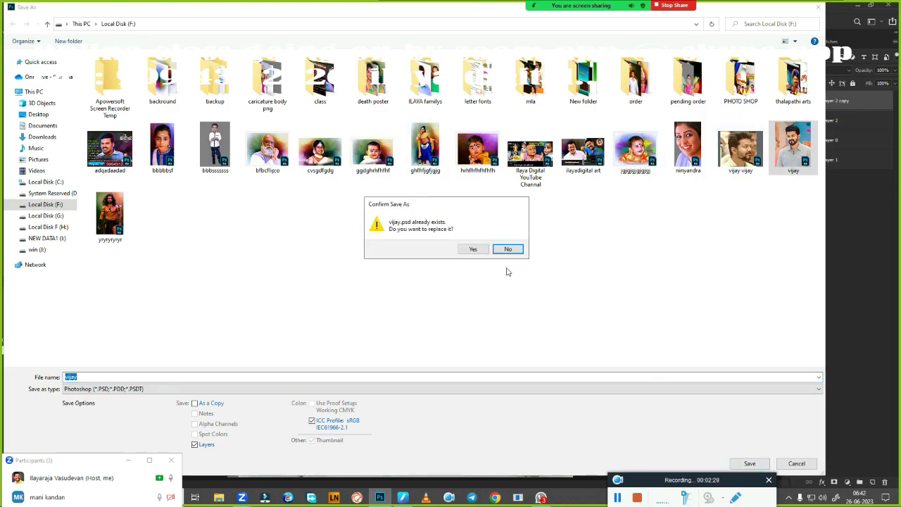
pyautogui.click(474, 249)
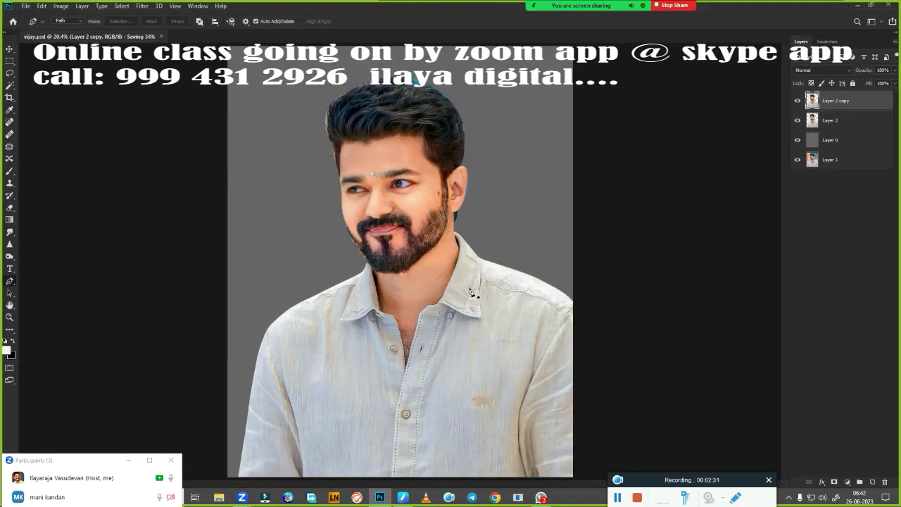
pyautogui.scroll(3, 414, 224)
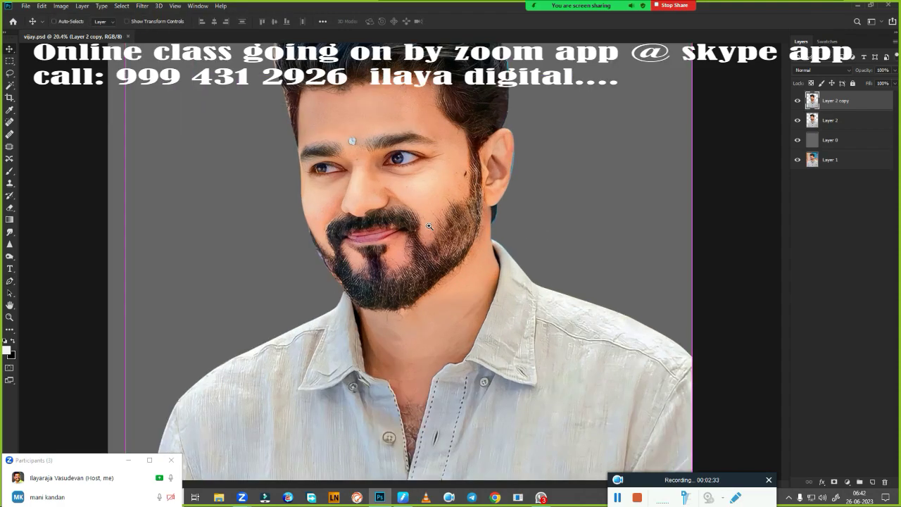
pyautogui.scroll(1, 459, 311)
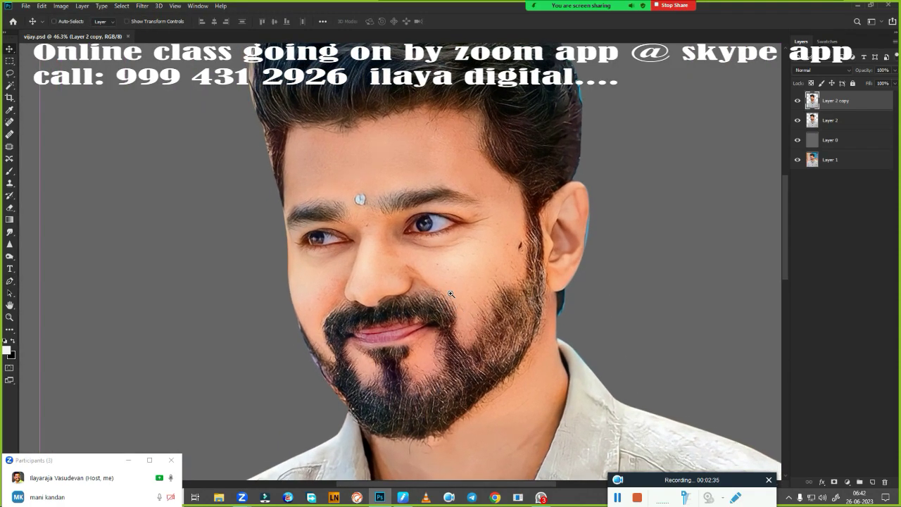
pyautogui.scroll(1, 458, 303)
pyautogui.scroll(1, 455, 283)
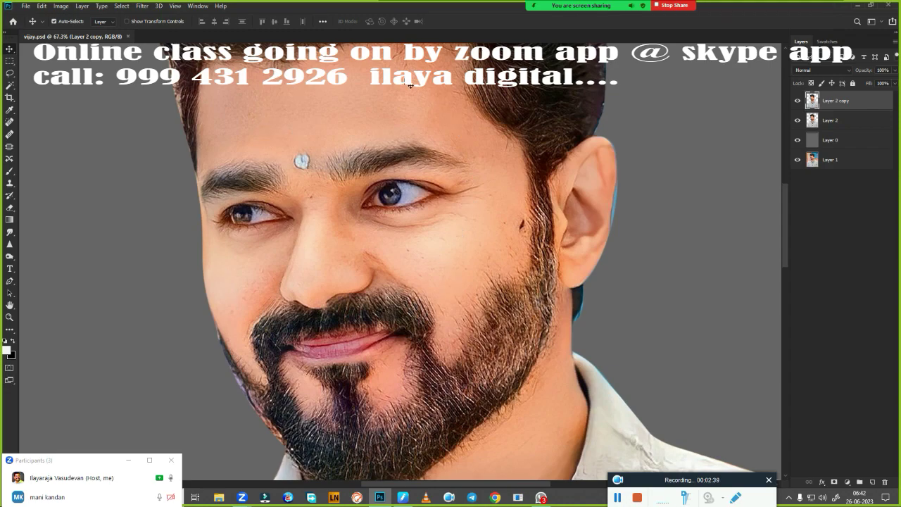
pyautogui.scroll(-2, 505, 322)
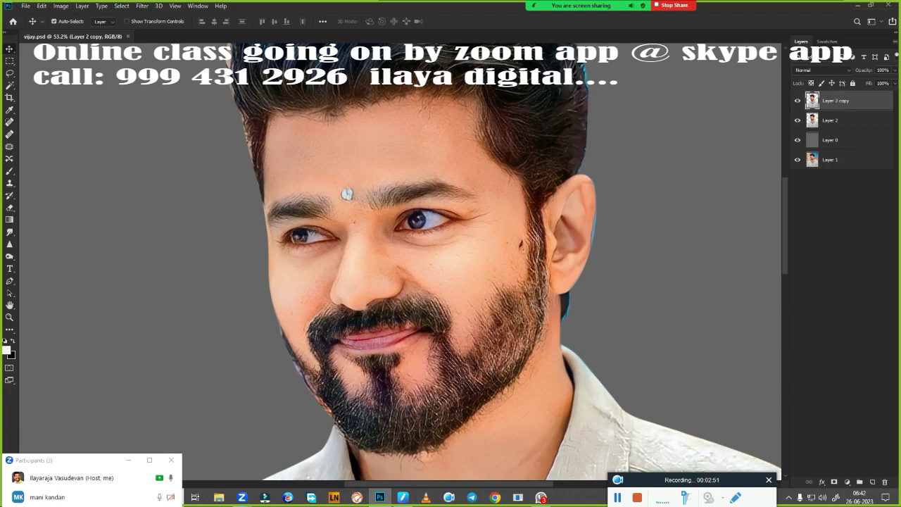
# Open the Camera Raw Filter on Layer 2 copy at its Basic panel.
pyautogui.click(142, 7)
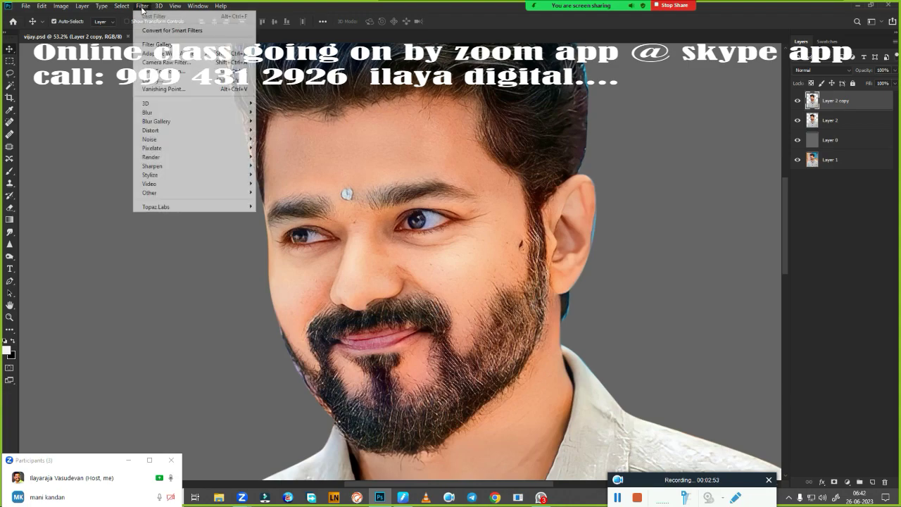
pyautogui.click(163, 63)
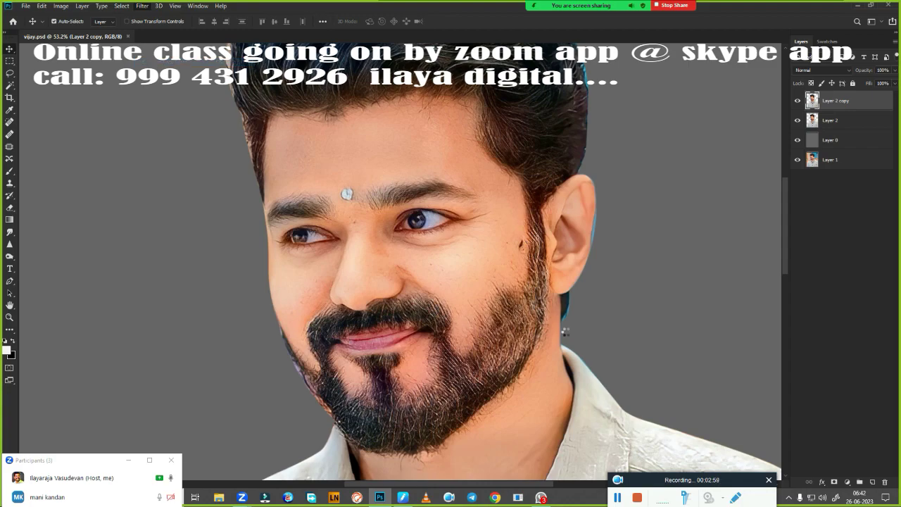
pyautogui.scroll(3, 440, 209)
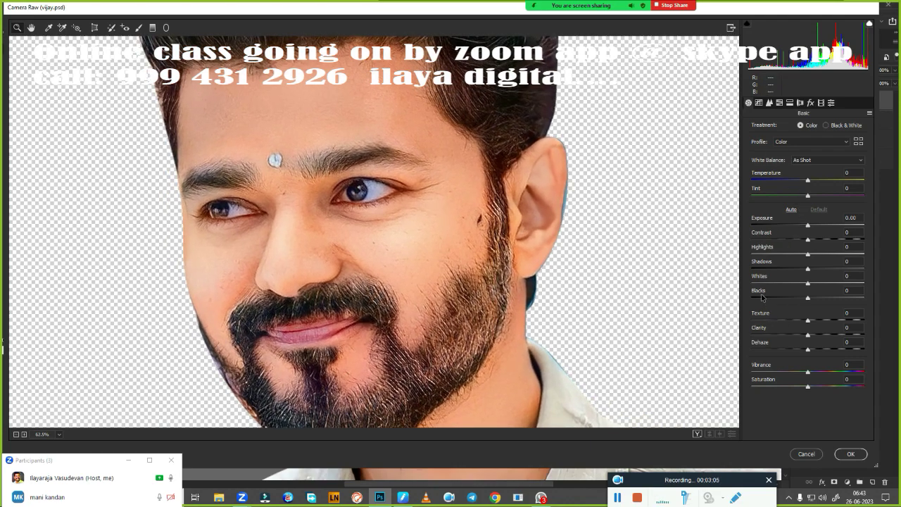
pyautogui.click(753, 104)
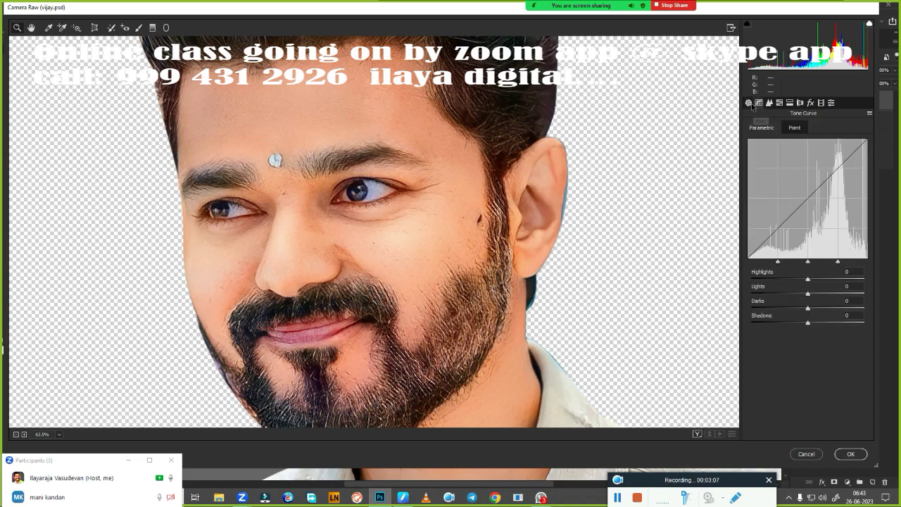
pyautogui.click(749, 103)
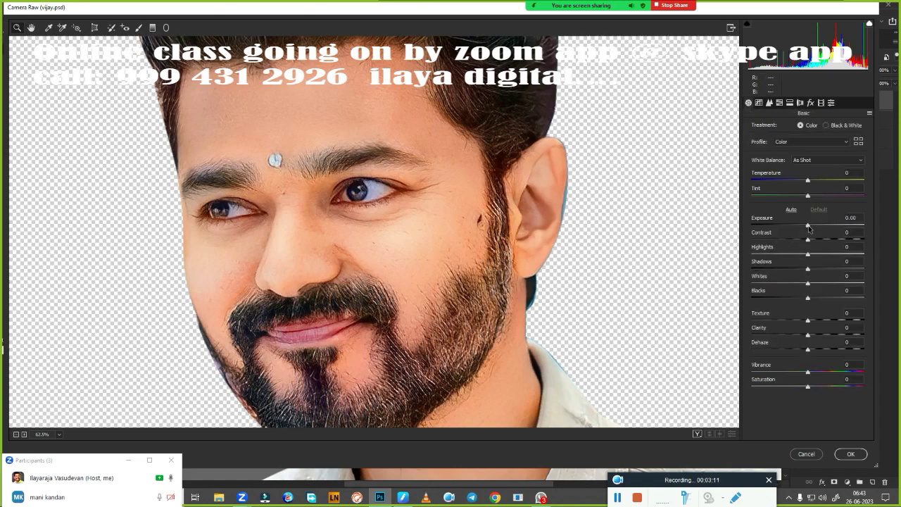
# Set Exposure -0.25, deeper Shadows and Blacks, Clarity +18, Tint +7, apply, and compare before/after.
pyautogui.moveTo(808, 226)
pyautogui.mouseDown()
pyautogui.moveTo(815, 239)
pyautogui.moveTo(790, 269)
pyautogui.moveTo(809, 283)
pyautogui.moveTo(797, 297)
pyautogui.mouseUp()
pyautogui.moveTo(807, 334); pyautogui.dragTo(818, 335)
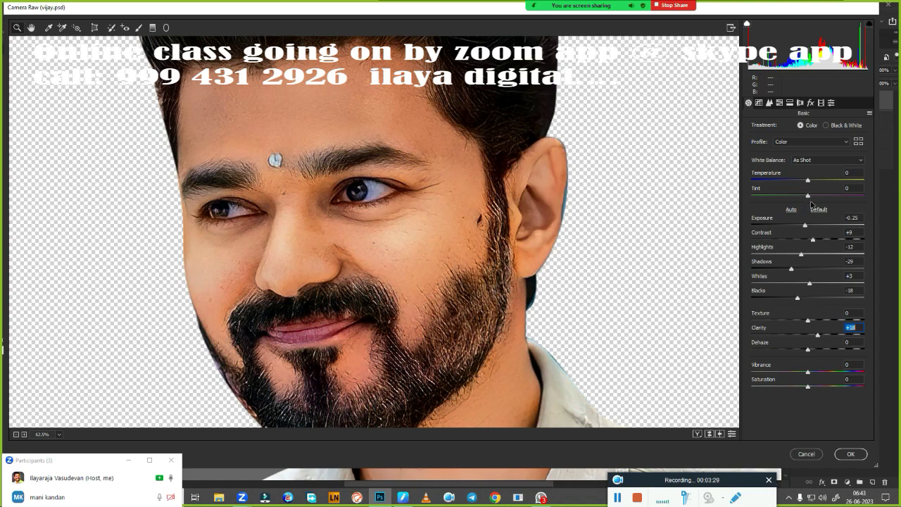
pyautogui.moveTo(808, 196)
pyautogui.mouseDown()
pyautogui.moveTo(824, 197)
pyautogui.moveTo(808, 204)
pyautogui.mouseUp()
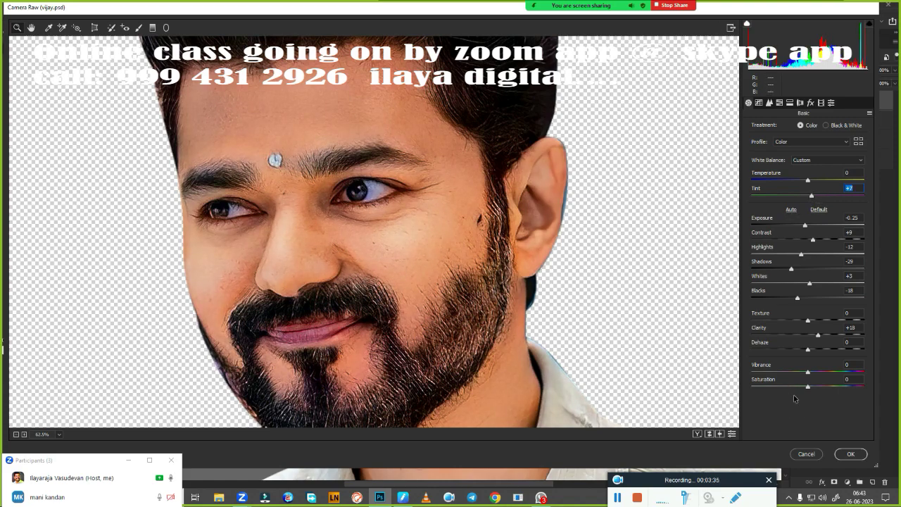
pyautogui.click(850, 454)
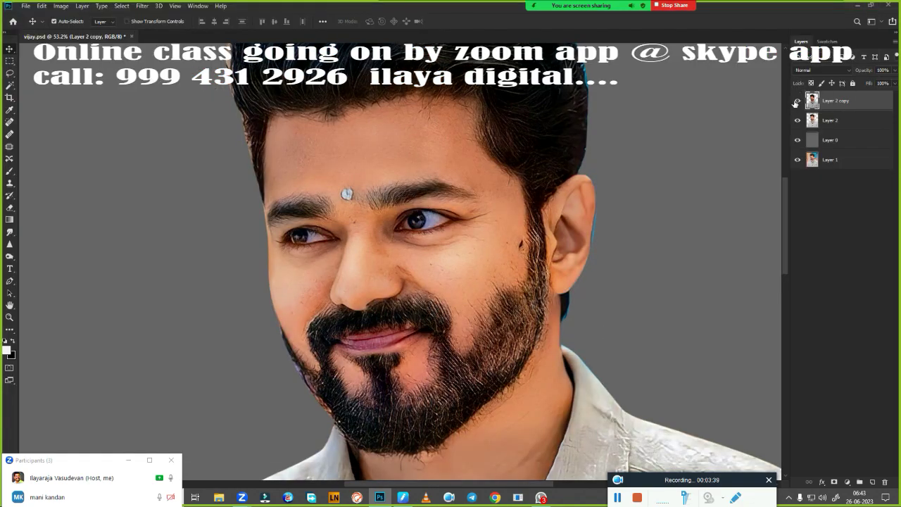
pyautogui.click(797, 102)
pyautogui.click(797, 101)
# Duplicate the graded Layer 2 copy, hide Layer 2 copy and Layer 2, and add empty Layer 3.
pyautogui.click(797, 101)
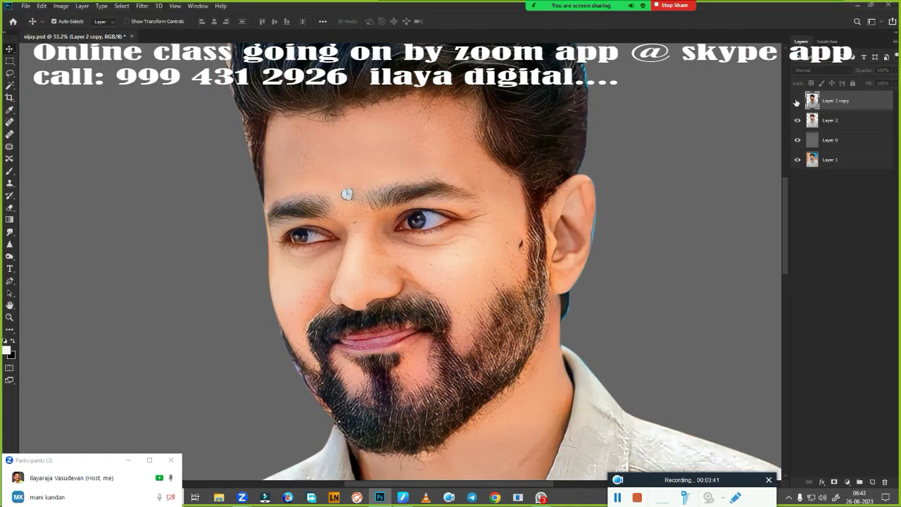
pyautogui.click(796, 102)
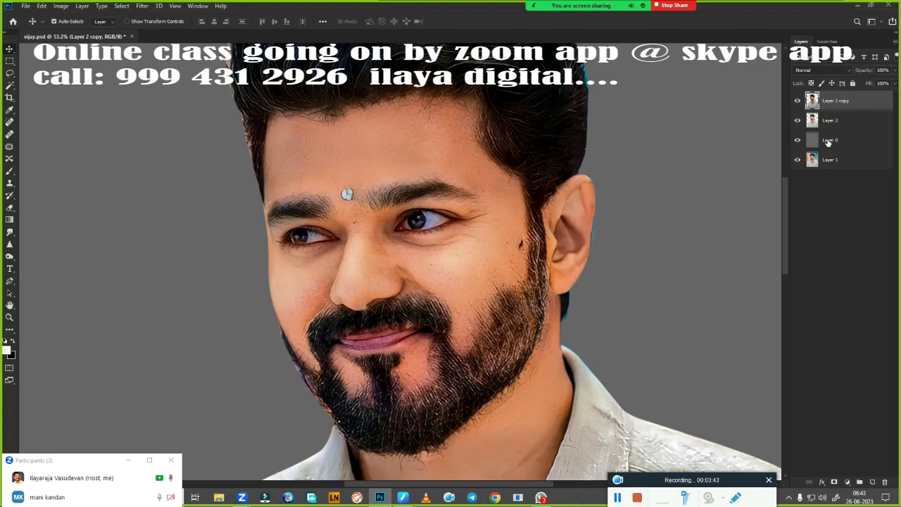
pyautogui.hotkey('ctrl', 'j')
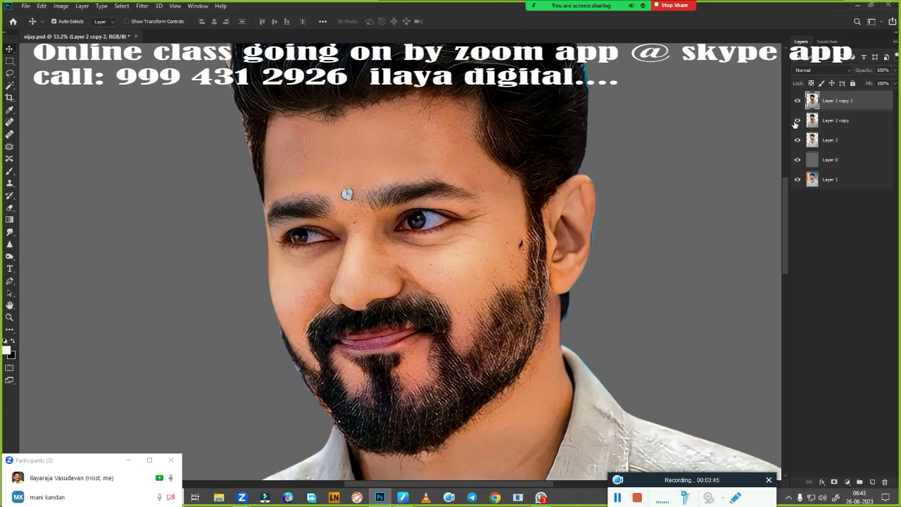
pyautogui.click(797, 120)
pyautogui.click(797, 141)
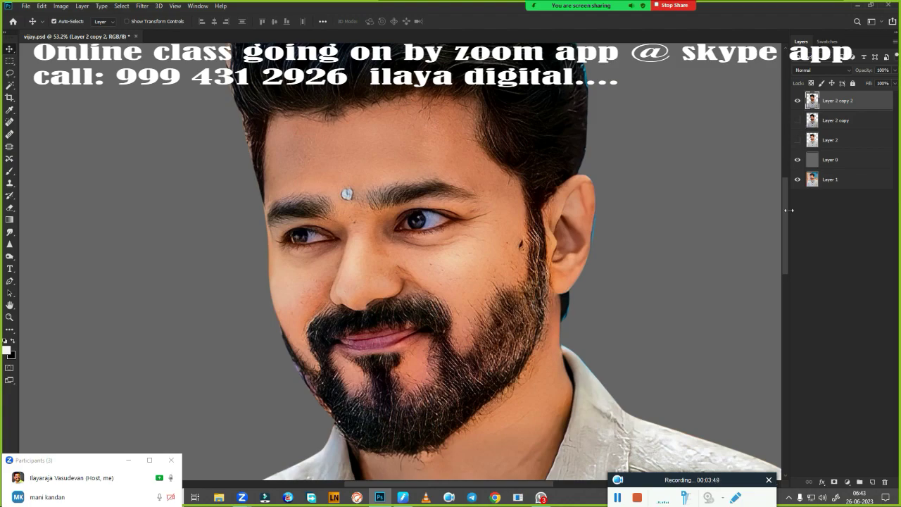
pyautogui.click(873, 483)
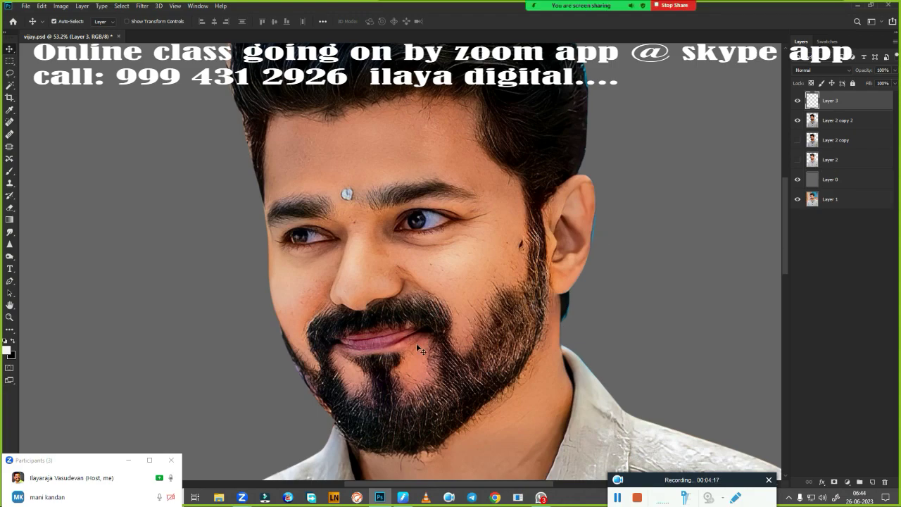
# Zoom and pan to a close-up of the nose, then switch to the Pen tool.
pyautogui.scroll(1, 379, 307)
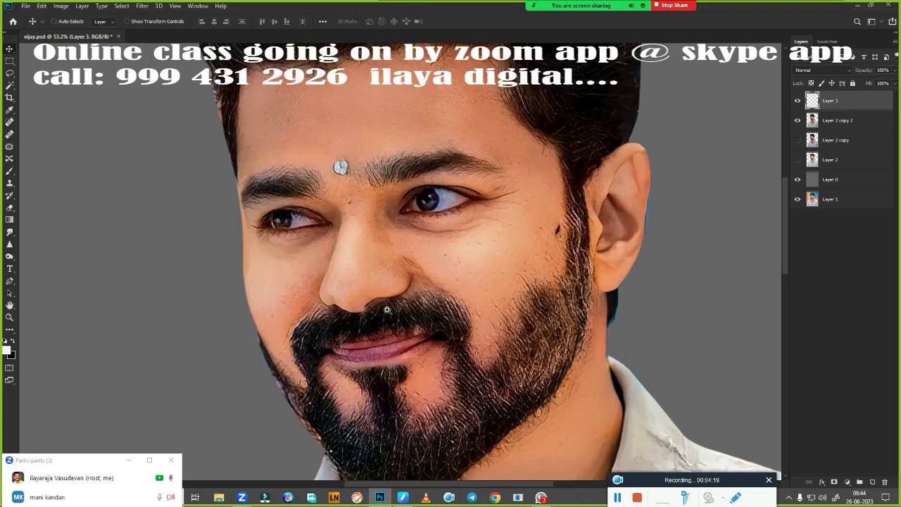
pyautogui.scroll(4, 394, 307)
pyautogui.scroll(2, 438, 307)
pyautogui.scroll(-4, 465, 314)
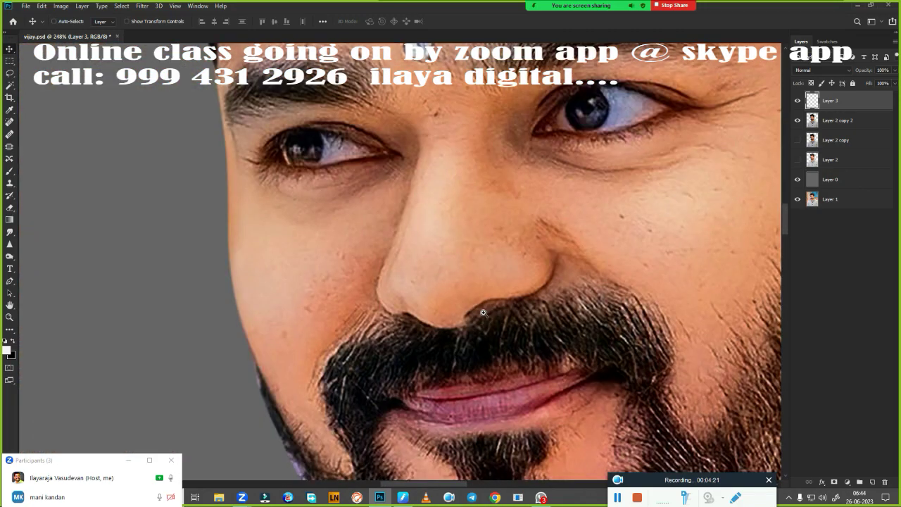
pyautogui.scroll(4, 507, 314)
pyautogui.scroll(3, 542, 316)
pyautogui.scroll(-4, 543, 316)
pyautogui.scroll(2, 524, 316)
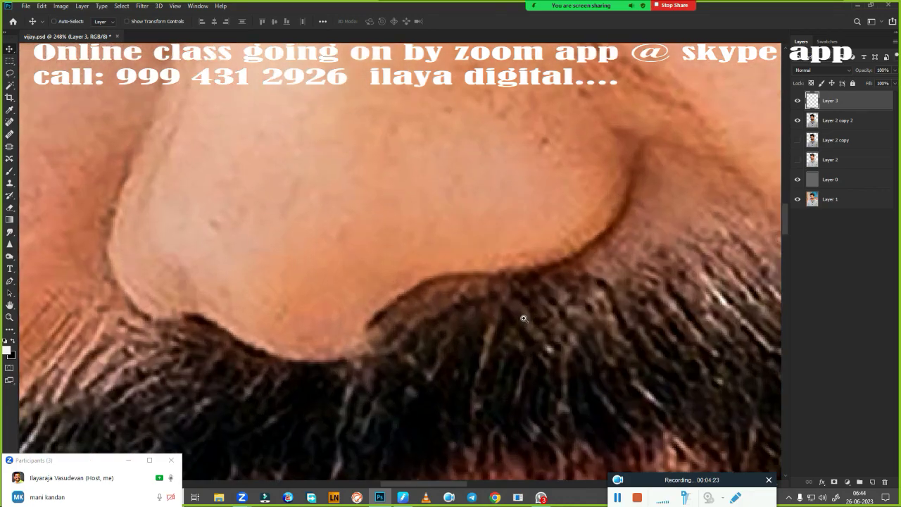
pyautogui.scroll(2, 539, 316)
pyautogui.scroll(-1, 527, 319)
pyautogui.scroll(-1, 527, 319)
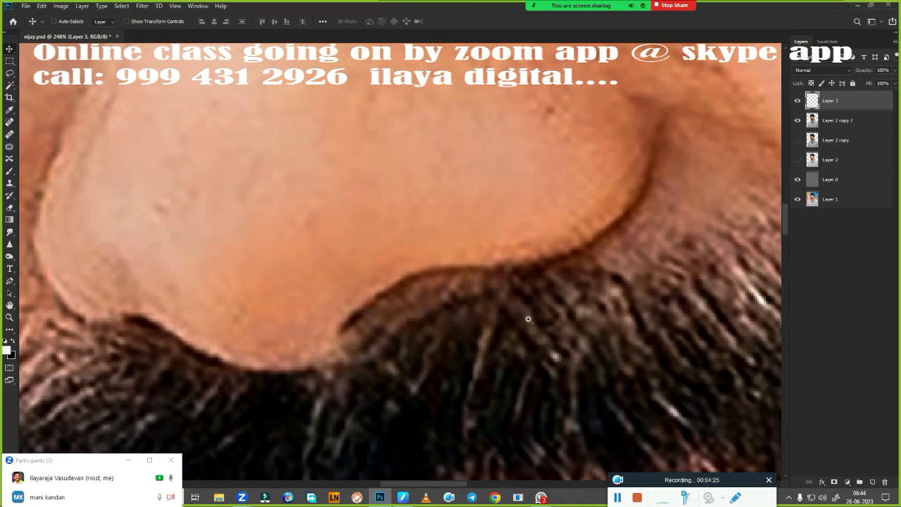
pyautogui.scroll(1, 525, 314)
pyautogui.scroll(-2, 503, 297)
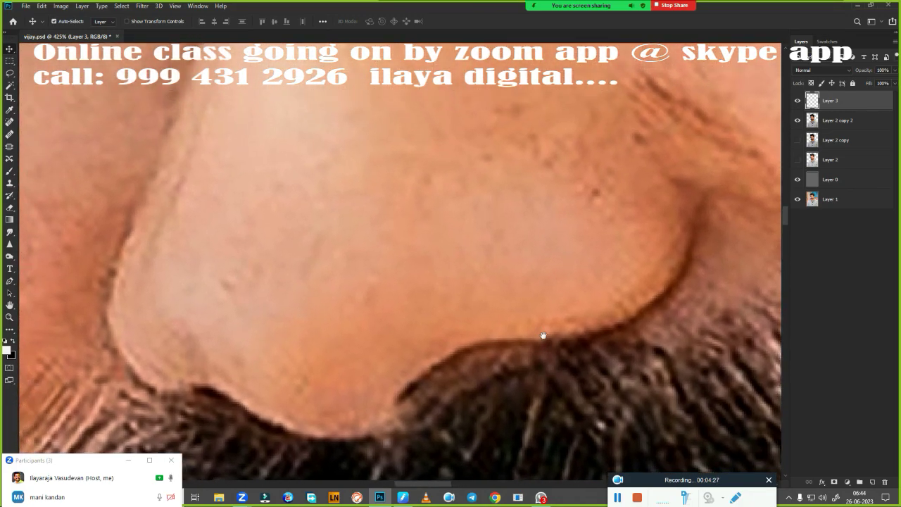
pyautogui.scroll(-1, 509, 337)
pyautogui.scroll(-1, 483, 338)
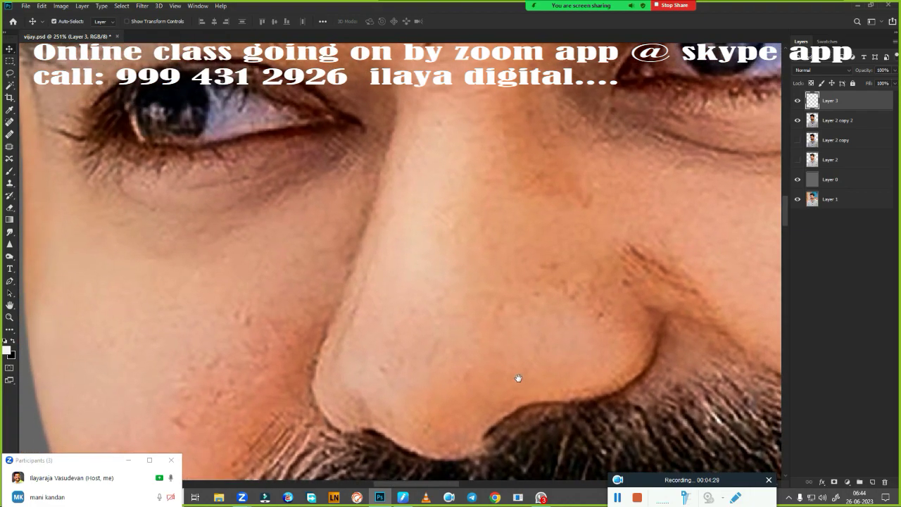
pyautogui.scroll(-2, 514, 366)
pyautogui.scroll(1, 509, 357)
pyautogui.moveTo(515, 342); pyautogui.dragTo(499, 339)
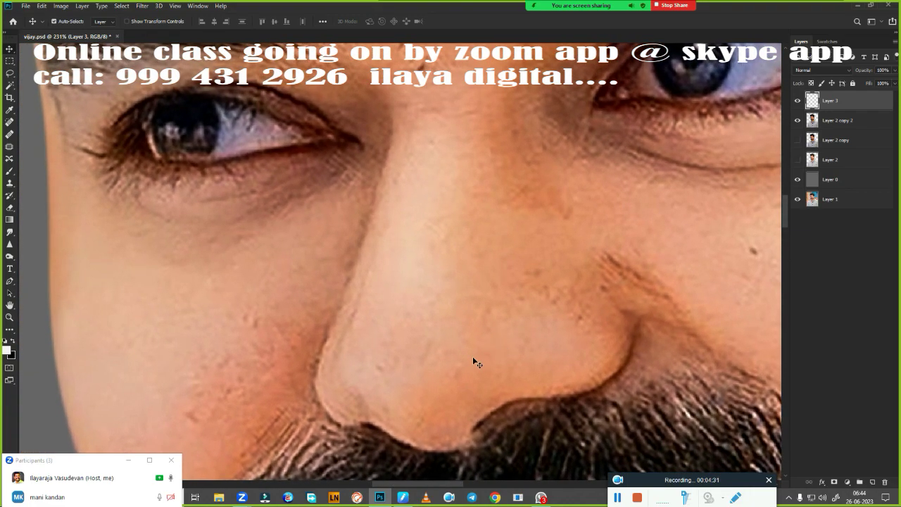
pyautogui.press('p')
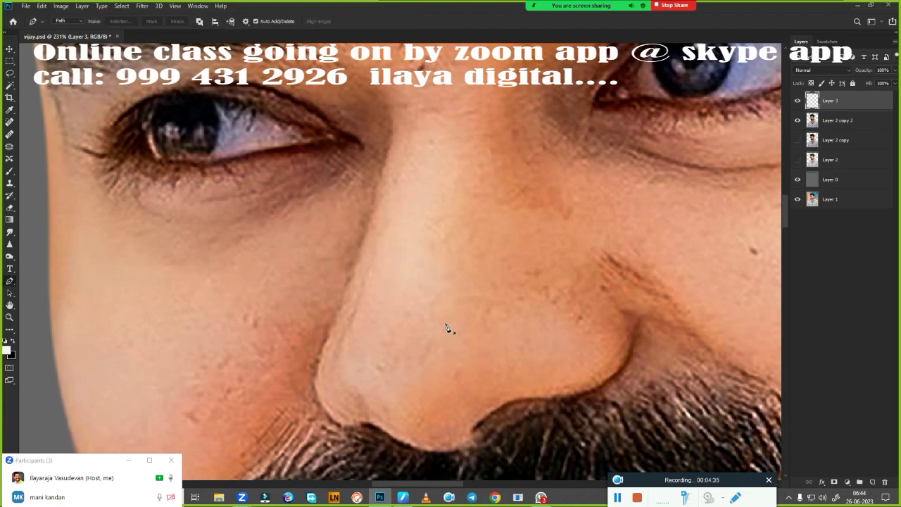
# Start the nose path beside the bridge and curve it down the nose side to the nostril edge.
pyautogui.scroll(-2, 447, 326)
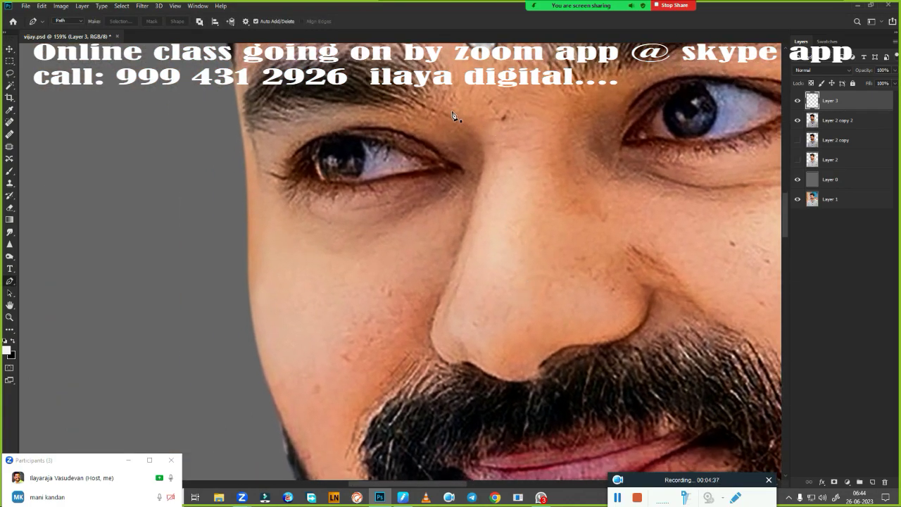
pyautogui.click(449, 109)
pyautogui.moveTo(481, 173); pyautogui.dragTo(470, 213)
pyautogui.scroll(3, 459, 328)
pyautogui.moveTo(483, 310); pyautogui.dragTo(347, 315)
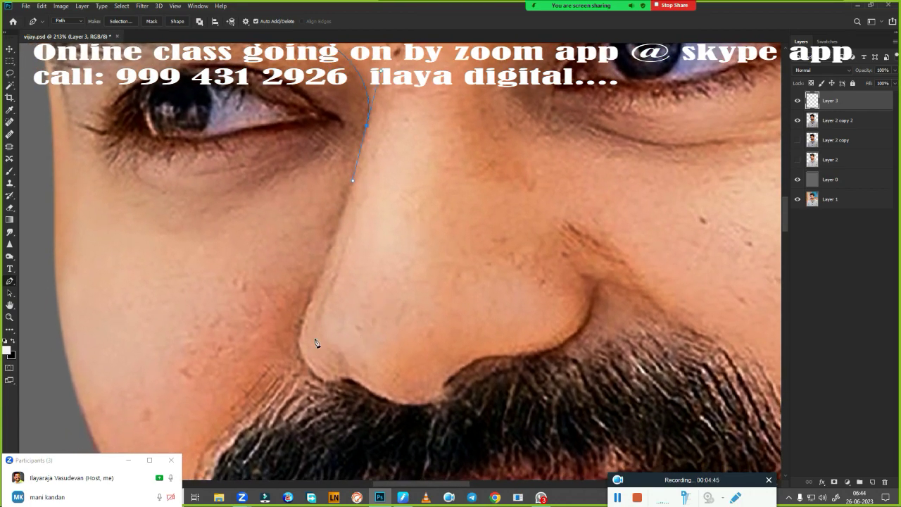
pyautogui.moveTo(318, 283); pyautogui.dragTo(307, 304)
pyautogui.click(299, 327)
pyautogui.scroll(-3, 321, 296)
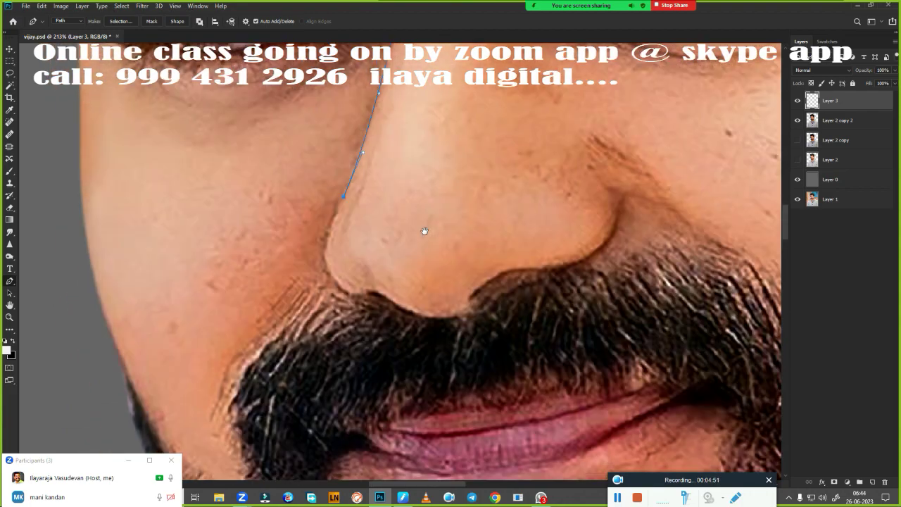
pyautogui.scroll(-2, 425, 229)
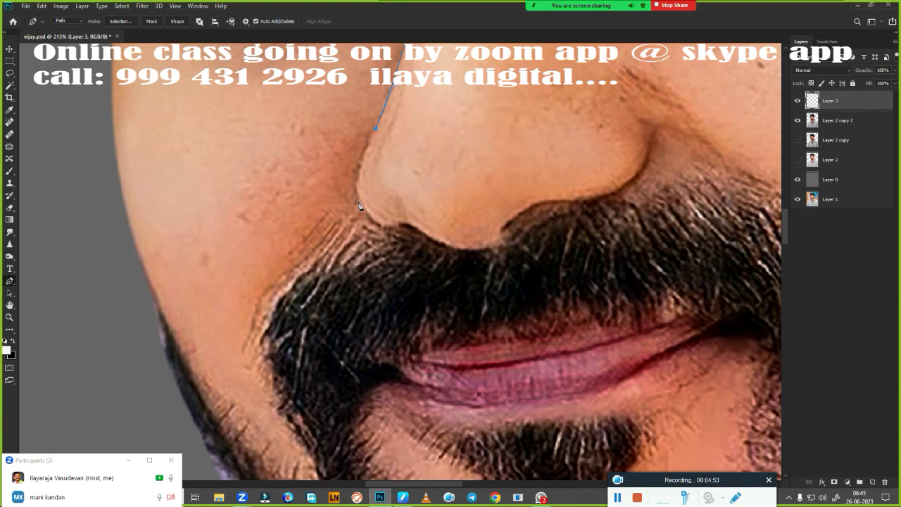
# Curve the path around the left nostril and under the nose, breaking handles at sharp turns.
pyautogui.click(358, 202)
pyautogui.moveTo(361, 205); pyautogui.dragTo(369, 223)
pyautogui.keyDown('alt'); pyautogui.click(359, 201); pyautogui.keyUp('alt')
pyautogui.moveTo(392, 229)
pyautogui.mouseDown()
pyautogui.moveTo(409, 229)
pyautogui.moveTo(401, 231)
pyautogui.mouseUp()
pyautogui.click(401, 228)
pyautogui.moveTo(412, 231); pyautogui.dragTo(420, 232)
pyautogui.moveTo(495, 246); pyautogui.dragTo(537, 232)
pyautogui.keyDown('alt'); pyautogui.click(496, 246); pyautogui.keyUp('alt')
# Continue along the nose bottom, redo a misplaced nostril anchor, and view the whole face.
pyautogui.moveTo(509, 238)
pyautogui.mouseDown()
pyautogui.moveTo(395, 252)
pyautogui.moveTo(390, 208)
pyautogui.moveTo(353, 213)
pyautogui.moveTo(359, 204)
pyautogui.mouseUp()
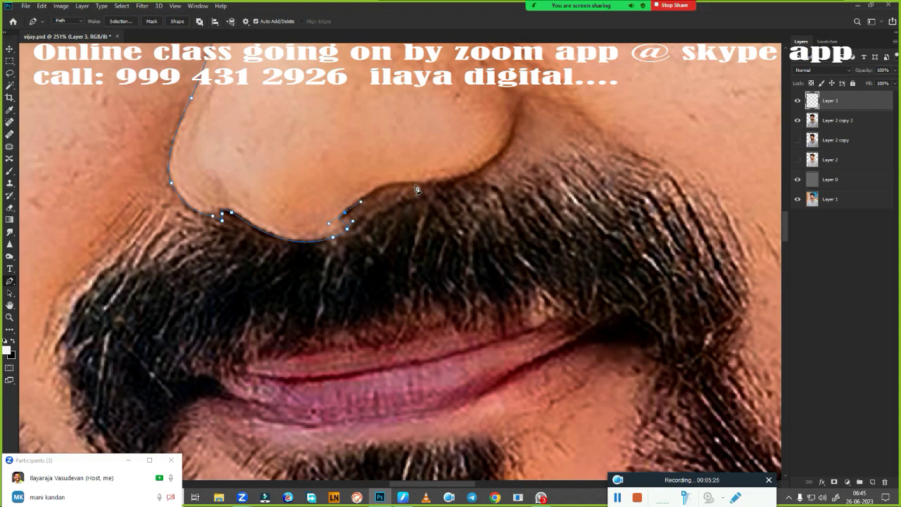
pyautogui.moveTo(417, 184); pyautogui.dragTo(460, 185)
pyautogui.moveTo(494, 159)
pyautogui.mouseDown()
pyautogui.moveTo(509, 144)
pyautogui.moveTo(546, 297)
pyautogui.mouseUp()
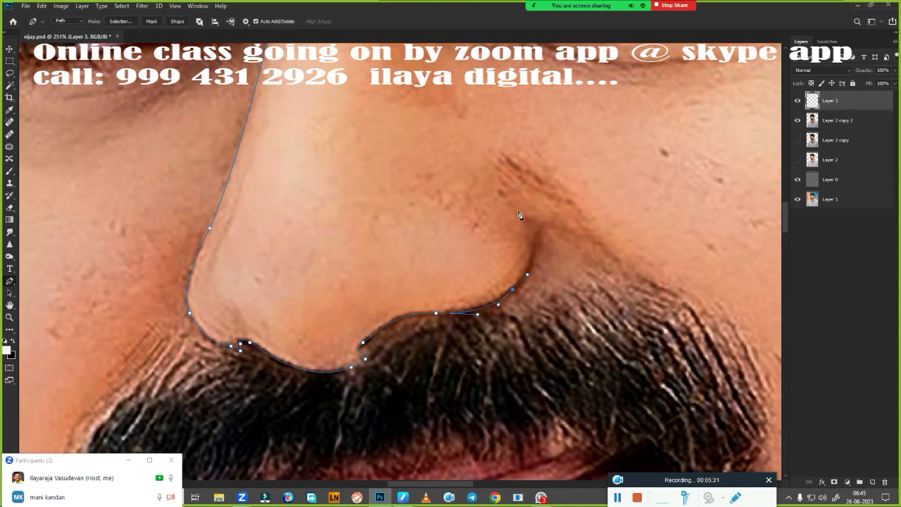
pyautogui.scroll(-2, 547, 242)
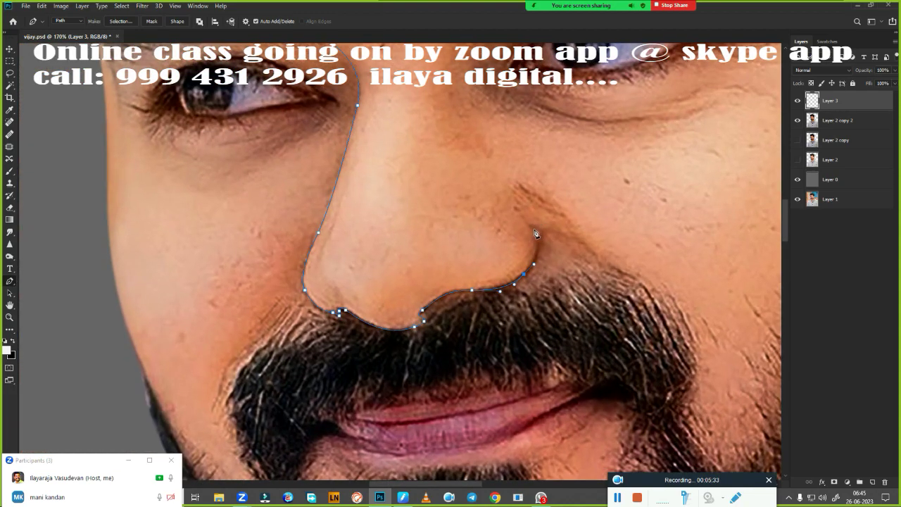
pyautogui.hotkey('ctrl', 'z')
pyautogui.moveTo(537, 234); pyautogui.dragTo(514, 200)
pyautogui.scroll(-2, 546, 316)
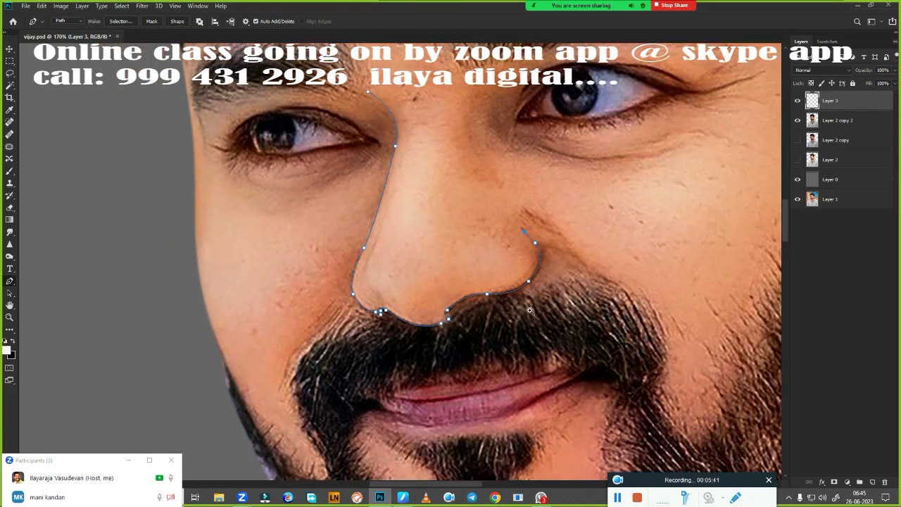
pyautogui.scroll(-3, 537, 311)
pyautogui.moveTo(537, 311); pyautogui.dragTo(504, 284)
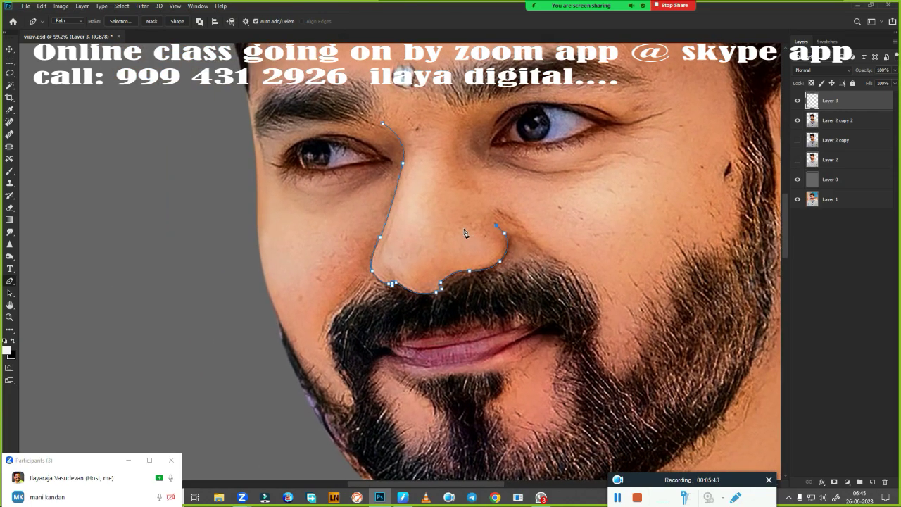
# Trace the path around the right nostril, up the nose bridge and along the right eyebrow.
pyautogui.moveTo(463, 226); pyautogui.dragTo(450, 239)
pyautogui.moveTo(437, 207); pyautogui.dragTo(445, 180)
pyautogui.moveTo(459, 120); pyautogui.dragTo(523, 86)
pyautogui.moveTo(588, 75); pyautogui.dragTo(625, 85)
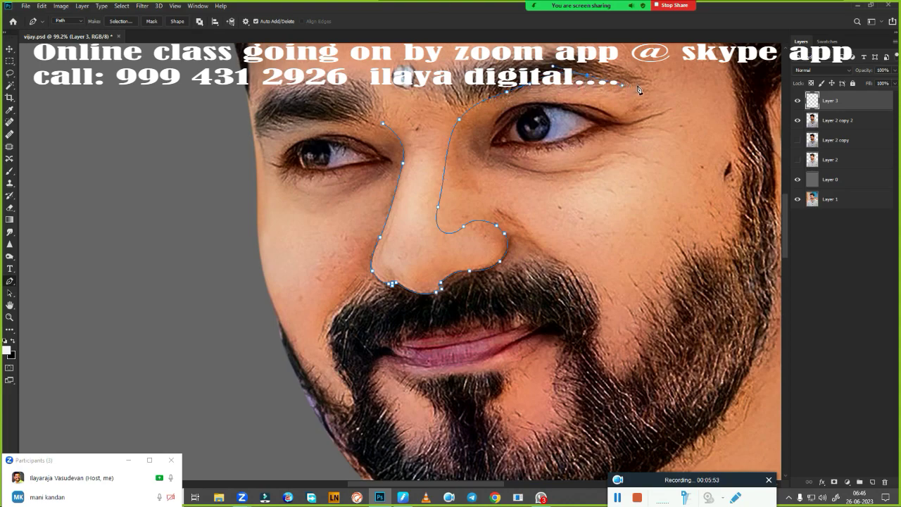
pyautogui.click(638, 79)
# Close the path back across the forehead and left brow and load it as a selection.
pyautogui.click(381, 117)
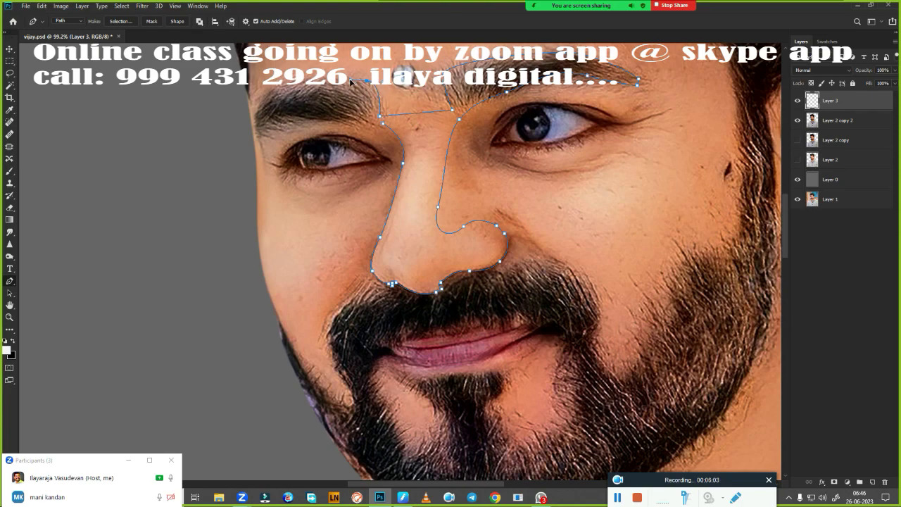
pyautogui.click(267, 90)
pyautogui.hotkey('ctrl', 'Return')
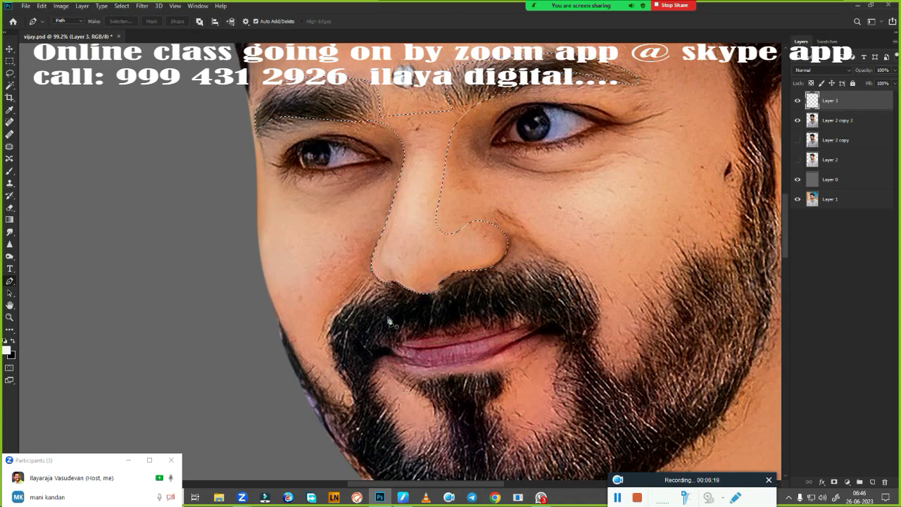
# Feather the nose-and-eyebrow selection by 2 px, zoom in, and switch to the Smudge tool (R).
pyautogui.hotkey('shift', 'F6')
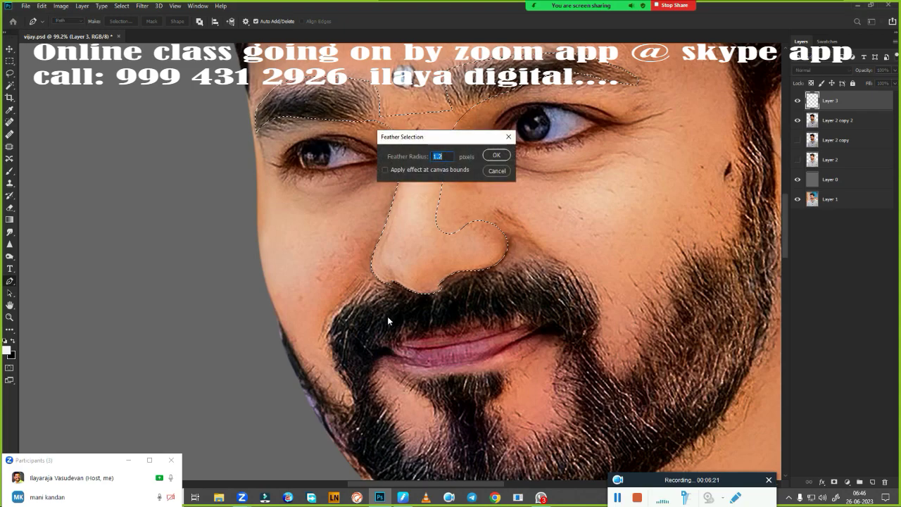
pyautogui.write('2')
pyautogui.press('Return')
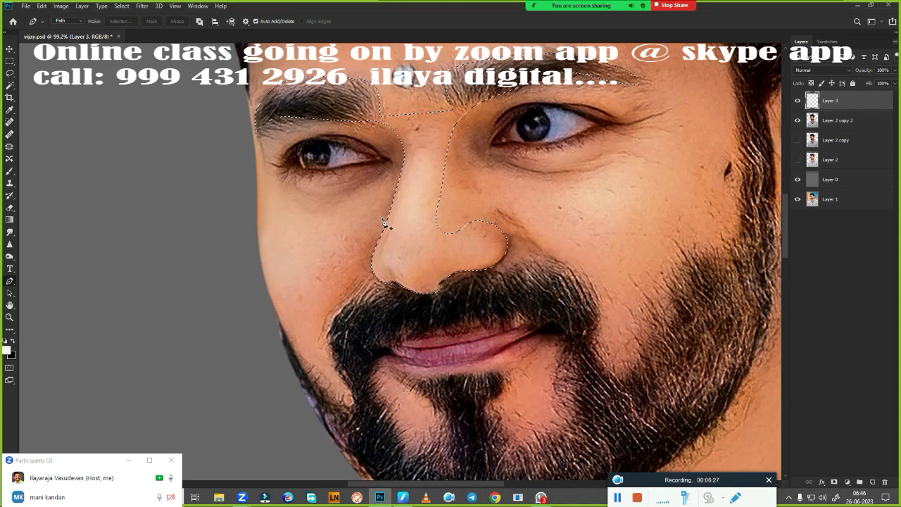
pyautogui.click(515, 197)
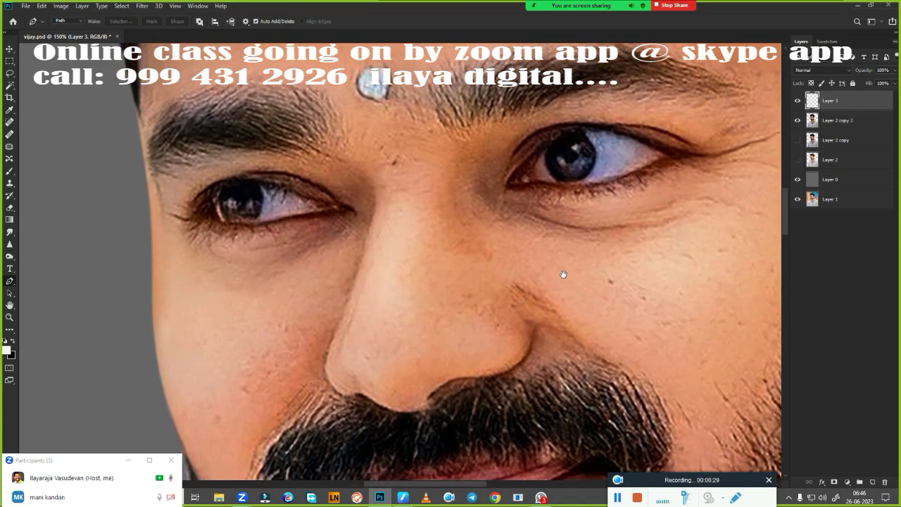
pyautogui.press('r')
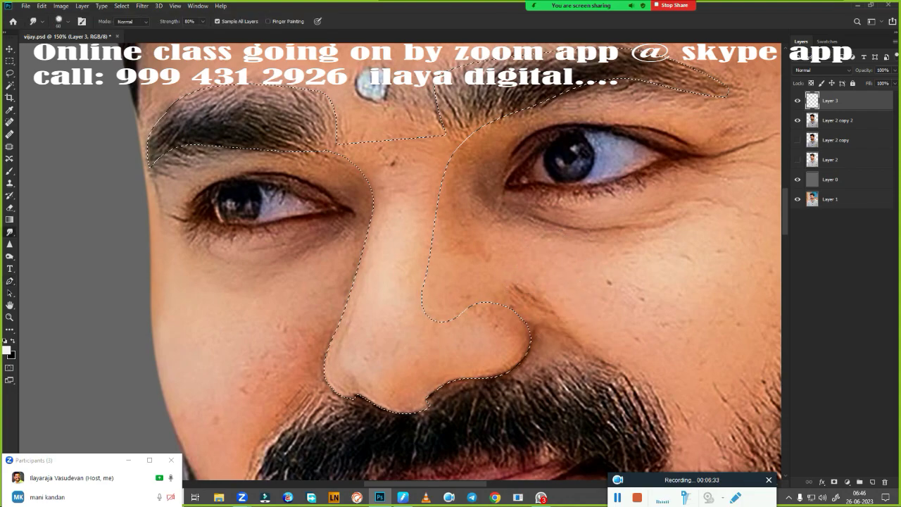
# Zoom in on the nose, enlarge the Smudge brush, and smudge down the nose's left side.
pyautogui.click(439, 331)
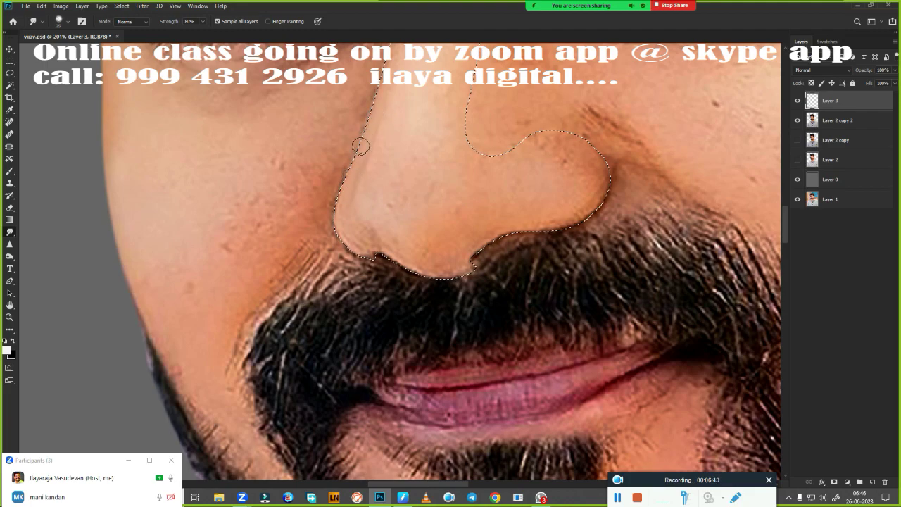
pyautogui.click(425, 497)
pyautogui.click(426, 497)
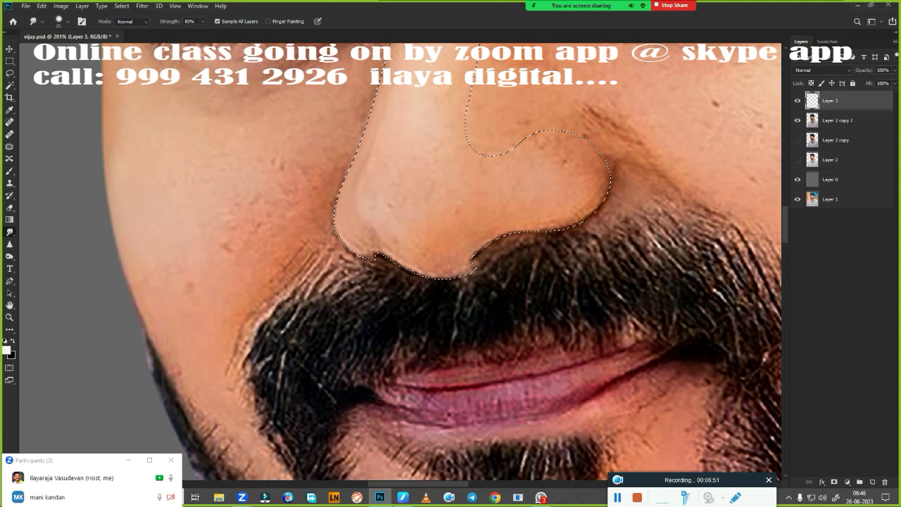
pyautogui.scroll(3, 397, 260)
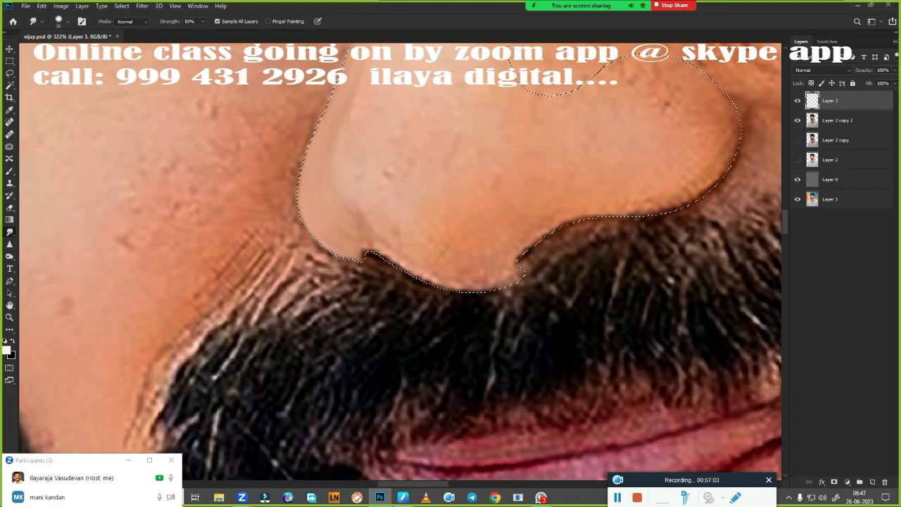
pyautogui.press(']')
pyautogui.press(']')
pyautogui.moveTo(374, 111); pyautogui.dragTo(367, 243)
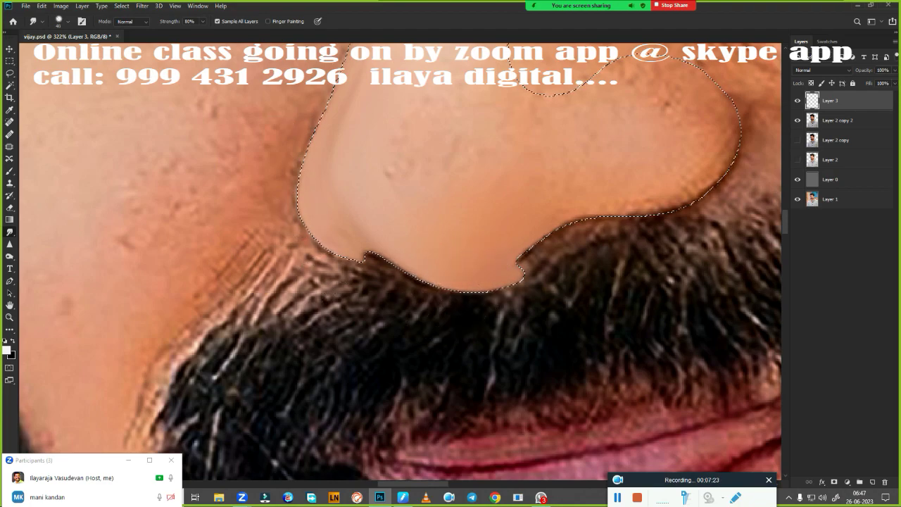
# Raise the Smudge brush to 40 and blend a soft highlight on the nose tip and bridge.
pyautogui.scroll(-4, 340, 282)
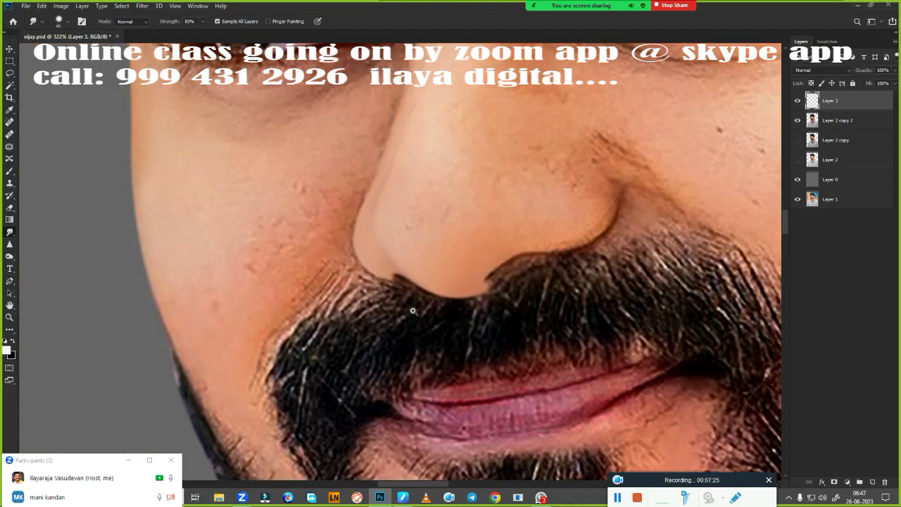
pyautogui.scroll(2, 449, 326)
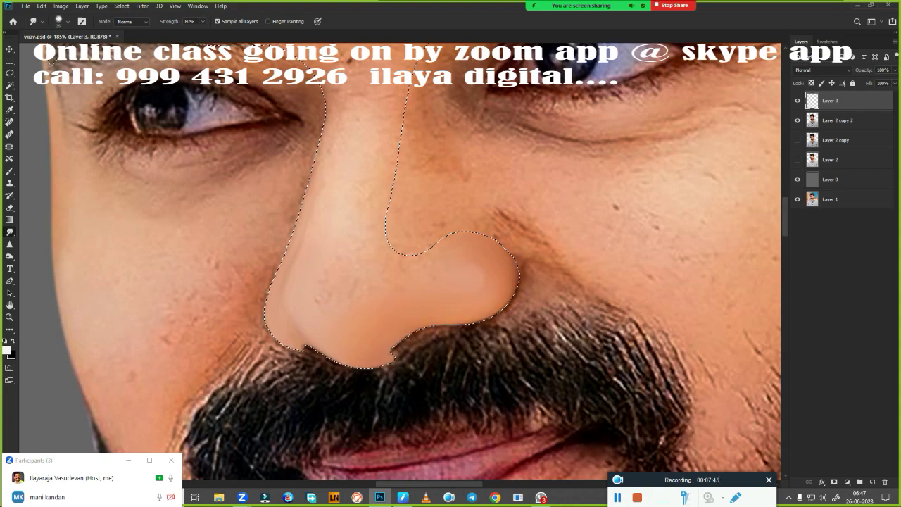
pyautogui.press(']')
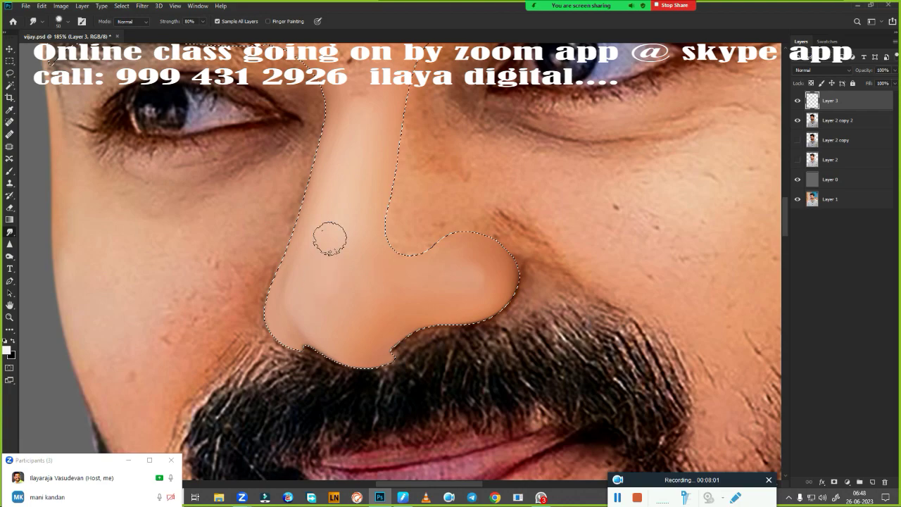
pyautogui.moveTo(321, 272); pyautogui.dragTo(321, 276)
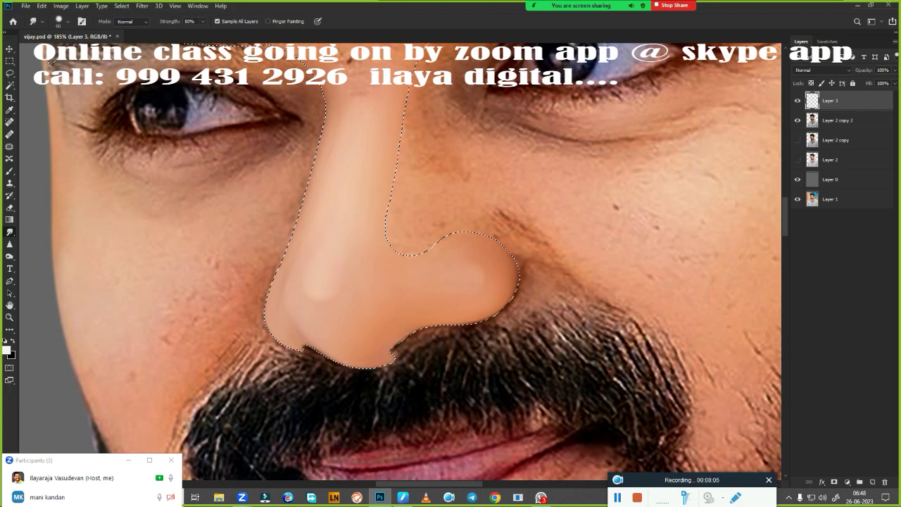
pyautogui.scroll(-5, 415, 352)
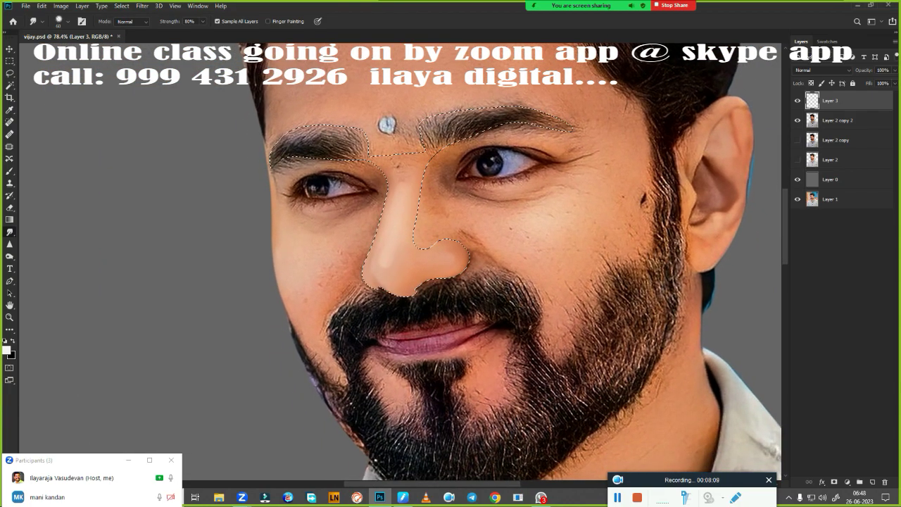
pyautogui.scroll(3, 401, 244)
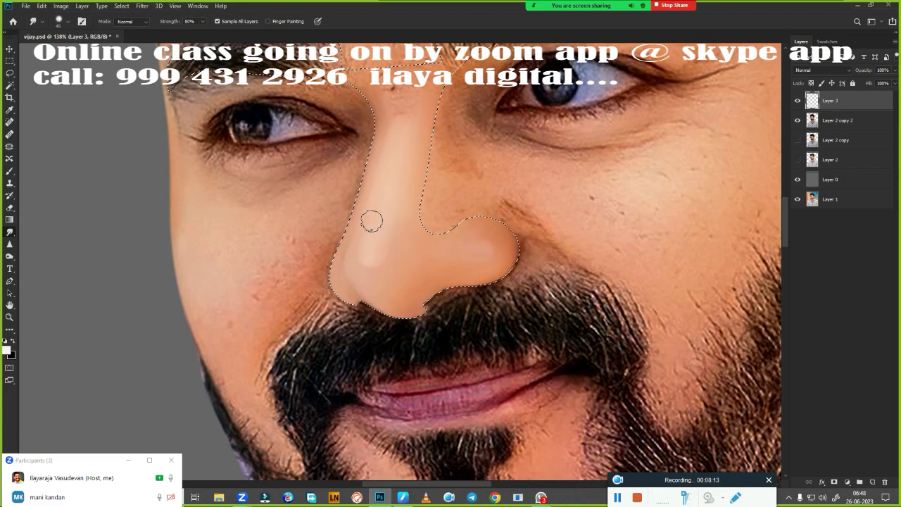
pyautogui.moveTo(395, 244); pyautogui.dragTo(380, 137)
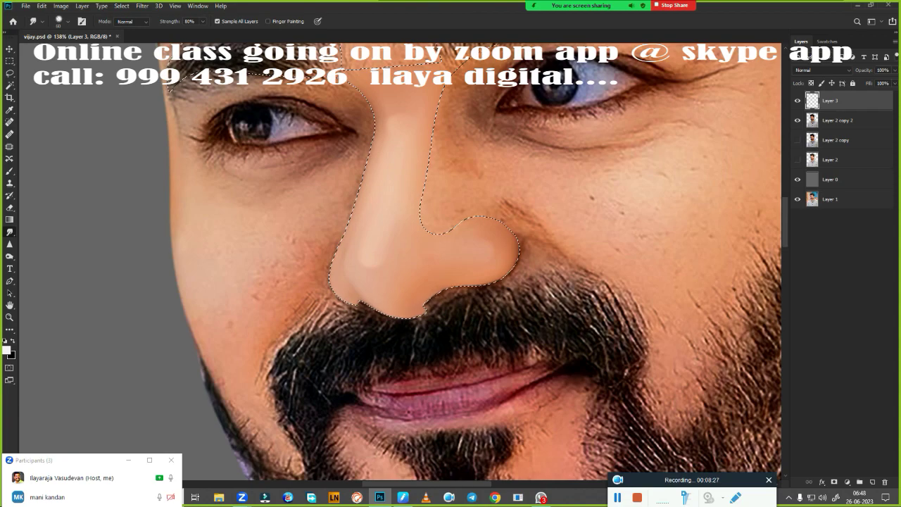
# Smudge the right eyebrow's inner end and length, then the left eyebrow hairs.
pyautogui.scroll(3, 468, 268)
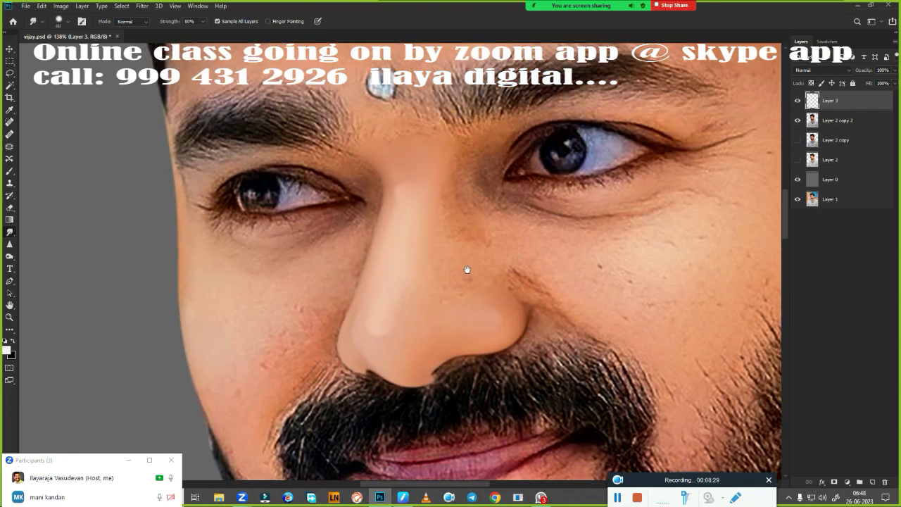
pyautogui.scroll(3, 495, 328)
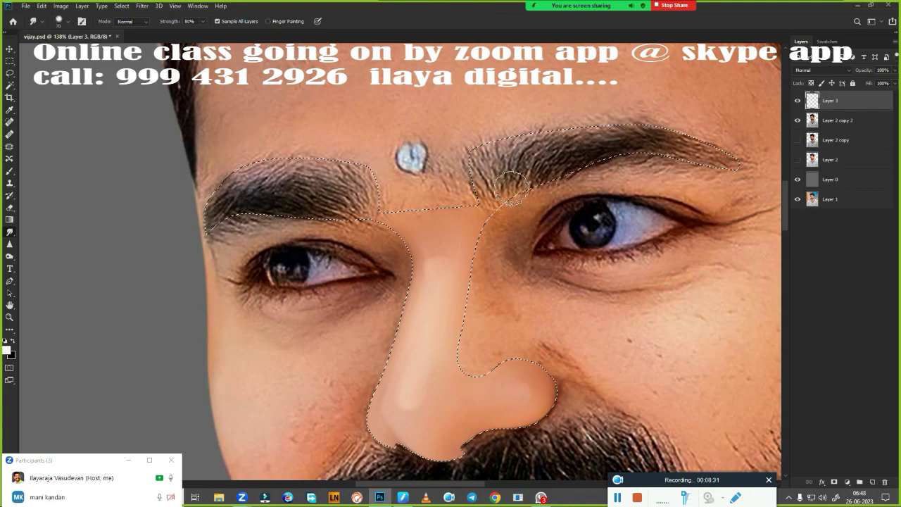
pyautogui.moveTo(496, 184)
pyautogui.mouseDown()
pyautogui.moveTo(474, 161)
pyautogui.moveTo(563, 138)
pyautogui.mouseUp()
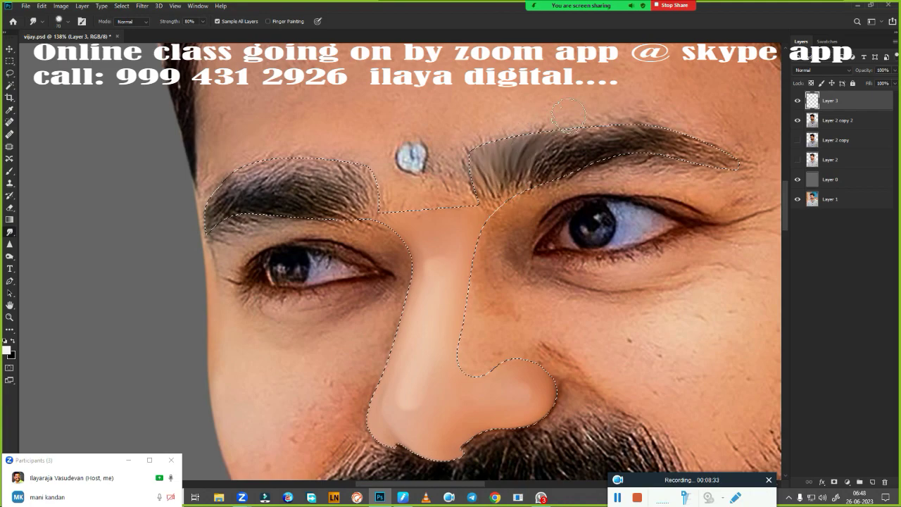
pyautogui.moveTo(525, 162)
pyautogui.mouseDown()
pyautogui.moveTo(647, 129)
pyautogui.moveTo(667, 140)
pyautogui.mouseUp()
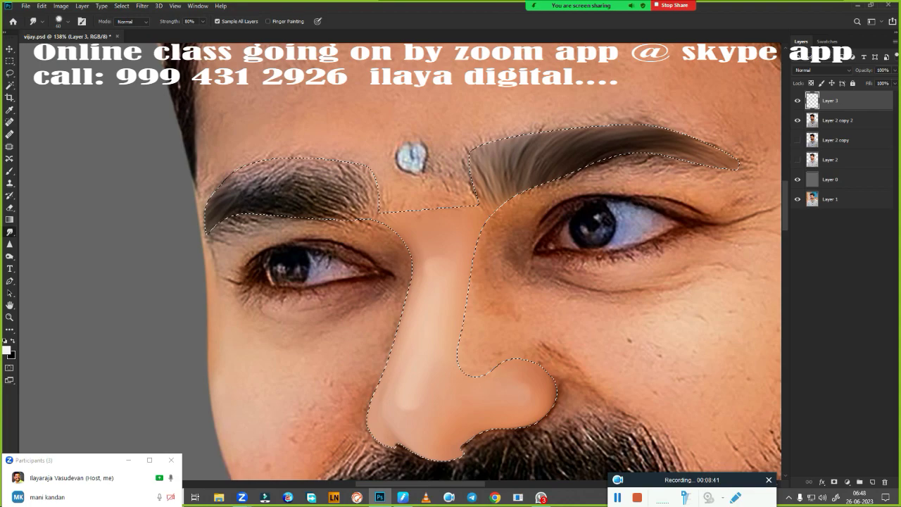
pyautogui.moveTo(239, 187)
pyautogui.mouseDown()
pyautogui.moveTo(308, 194)
pyautogui.moveTo(348, 185)
pyautogui.mouseUp()
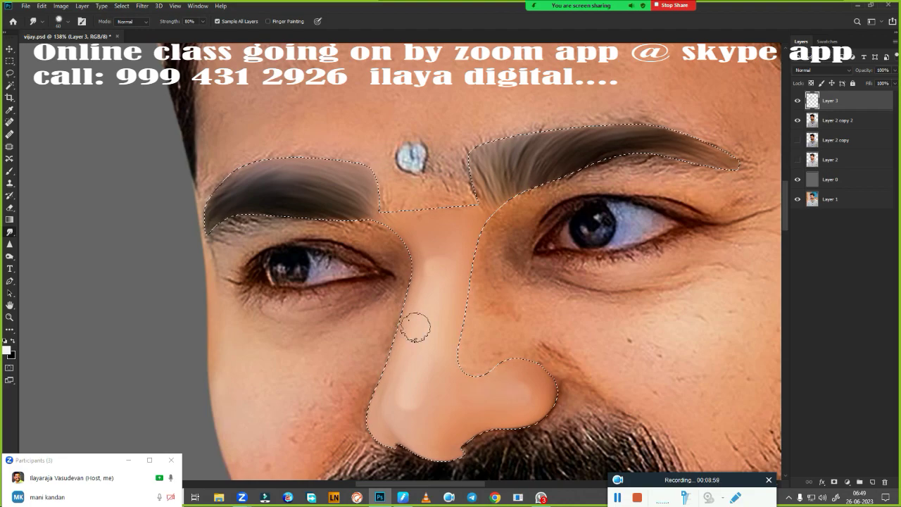
# Deselect, then restore the previous nose selection with Ctrl+Shift+D and feather it again.
pyautogui.hotkey('ctrl', 'd')
pyautogui.moveTo(527, 341)
pyautogui.mouseDown()
pyautogui.moveTo(511, 266)
pyautogui.moveTo(475, 254)
pyautogui.mouseUp()
pyautogui.hotkey('ctrl', 'shift', 'd')
pyautogui.hotkey('shift', 'F6')
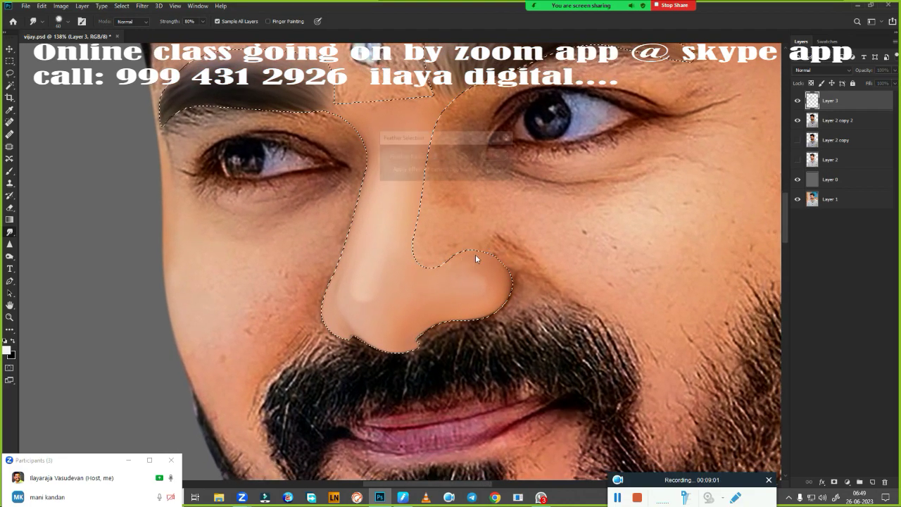
pyautogui.press('Return')
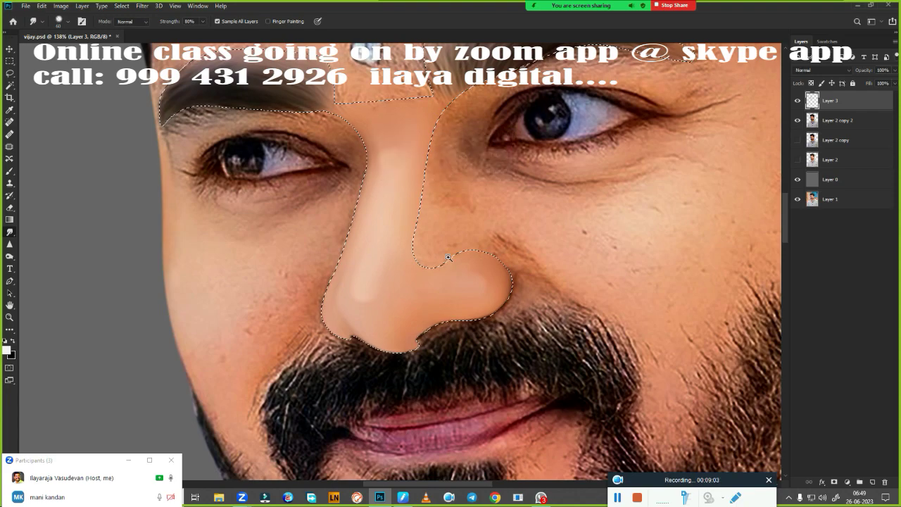
# Smooth the nose's bottom edge and smudge the moustache hairs below it into skin.
pyautogui.scroll(3, 476, 255)
pyautogui.moveTo(451, 257); pyautogui.dragTo(545, 275)
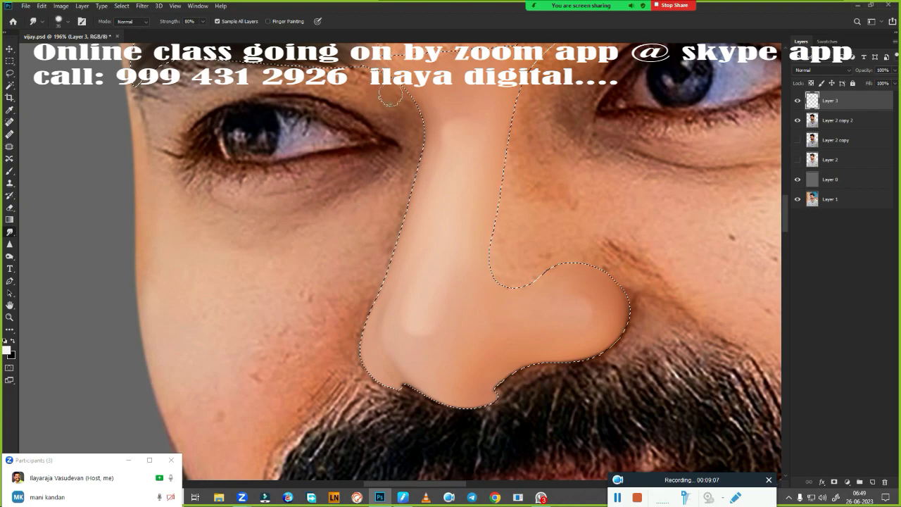
pyautogui.moveTo(439, 407); pyautogui.dragTo(490, 401)
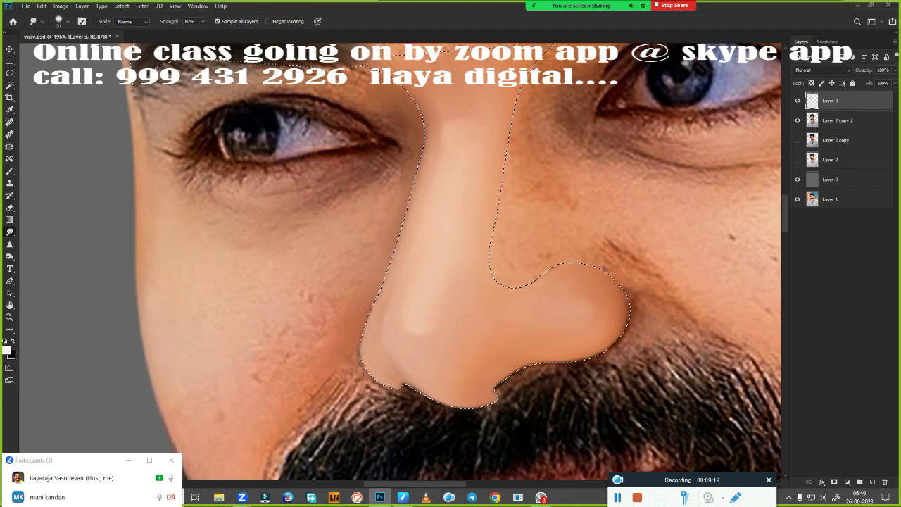
pyautogui.scroll(3, 451, 317)
pyautogui.moveTo(450, 317); pyautogui.dragTo(511, 148)
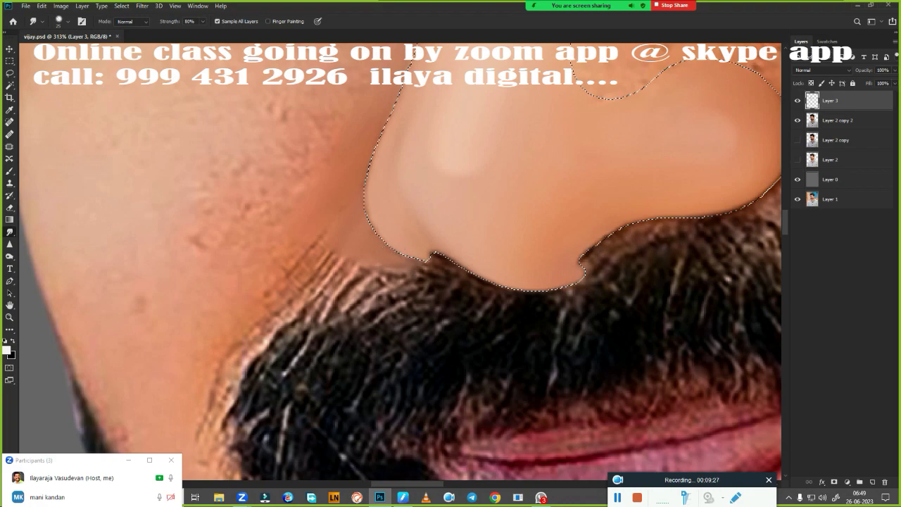
pyautogui.moveTo(352, 275)
pyautogui.mouseDown()
pyautogui.moveTo(325, 276)
pyautogui.moveTo(412, 280)
pyautogui.moveTo(345, 288)
pyautogui.moveTo(312, 273)
pyautogui.moveTo(346, 237)
pyautogui.moveTo(386, 258)
pyautogui.moveTo(420, 259)
pyautogui.mouseUp()
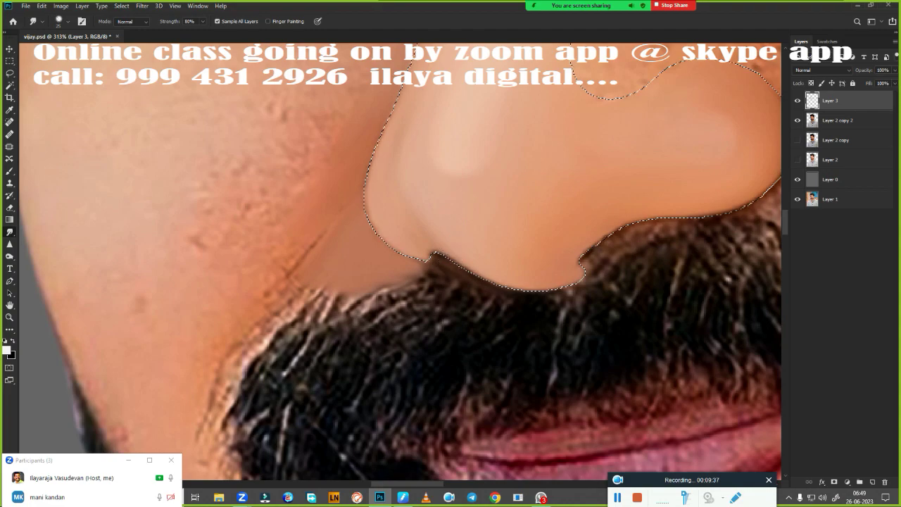
# Smooth the skin along the right nostril edge and down to the moustache.
pyautogui.moveTo(543, 302); pyautogui.dragTo(331, 282)
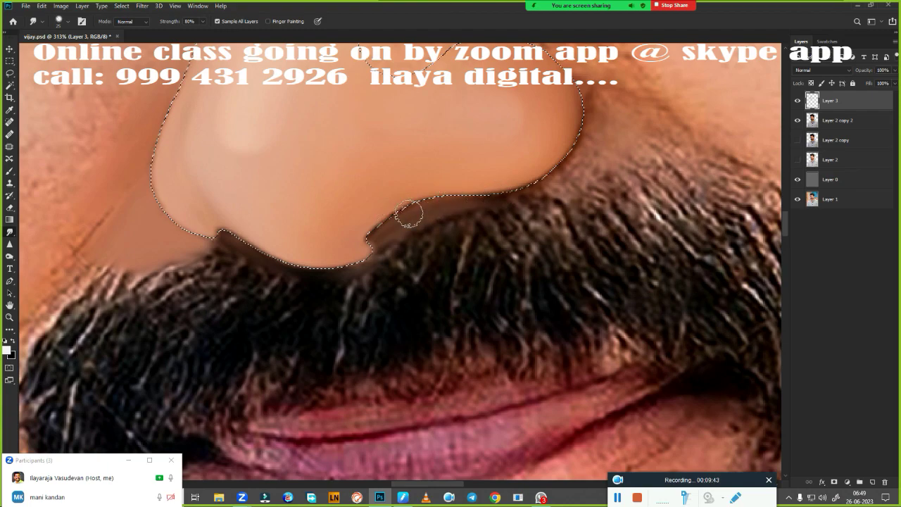
pyautogui.moveTo(507, 220); pyautogui.dragTo(380, 317)
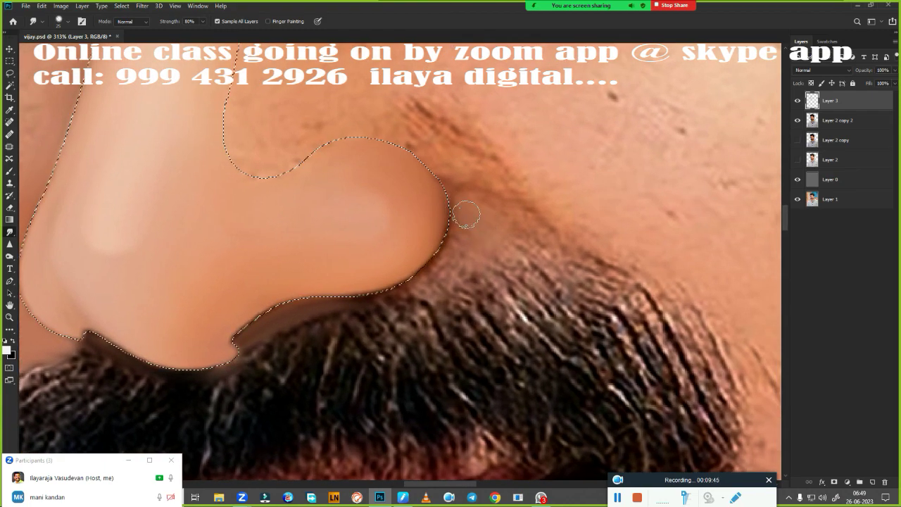
pyautogui.moveTo(462, 208)
pyautogui.mouseDown()
pyautogui.moveTo(444, 263)
pyautogui.moveTo(383, 292)
pyautogui.mouseUp()
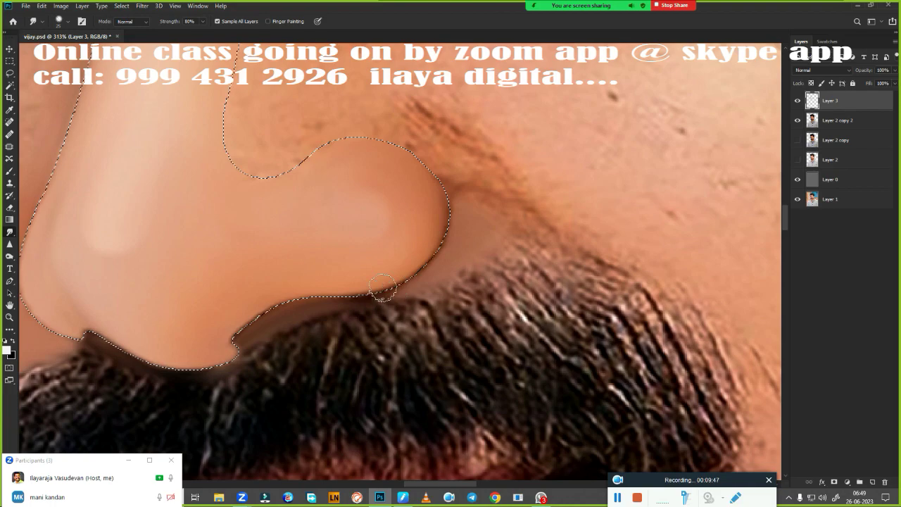
pyautogui.moveTo(484, 234)
pyautogui.mouseDown()
pyautogui.moveTo(454, 293)
pyautogui.moveTo(493, 252)
pyautogui.moveTo(486, 201)
pyautogui.moveTo(513, 211)
pyautogui.moveTo(574, 271)
pyautogui.moveTo(551, 279)
pyautogui.moveTo(560, 295)
pyautogui.mouseUp()
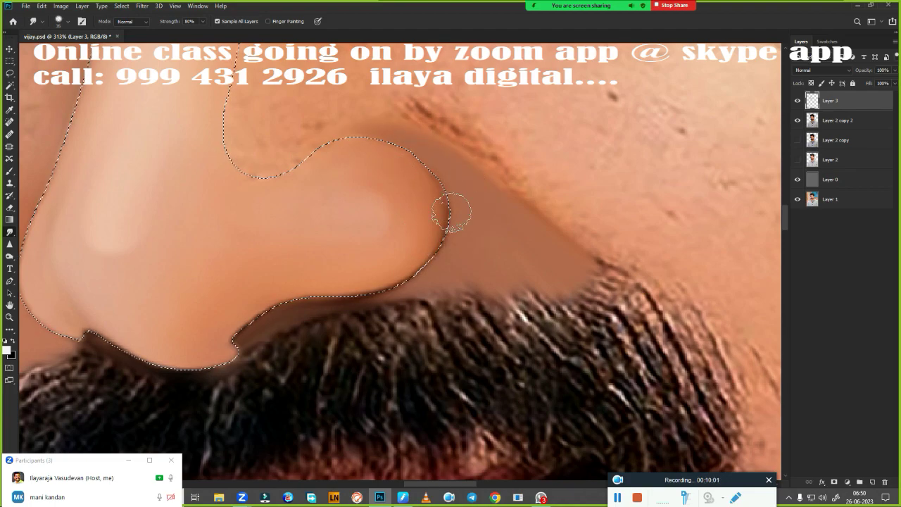
pyautogui.scroll(-5, 451, 267)
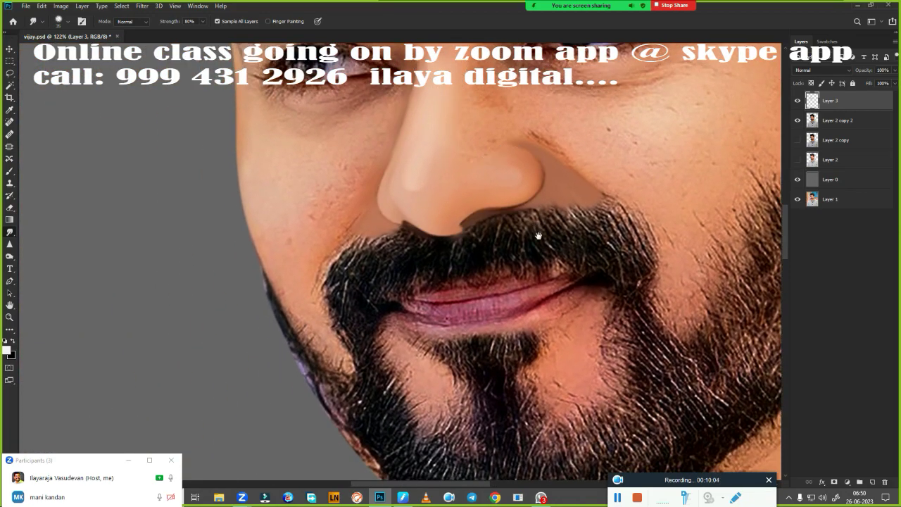
# Set the Smudge brush to 45 and smooth the skin below the right eyebrow and beside its outer eye corner.
pyautogui.moveTo(489, 292); pyautogui.dragTo(528, 310)
pyautogui.scroll(3, 519, 261)
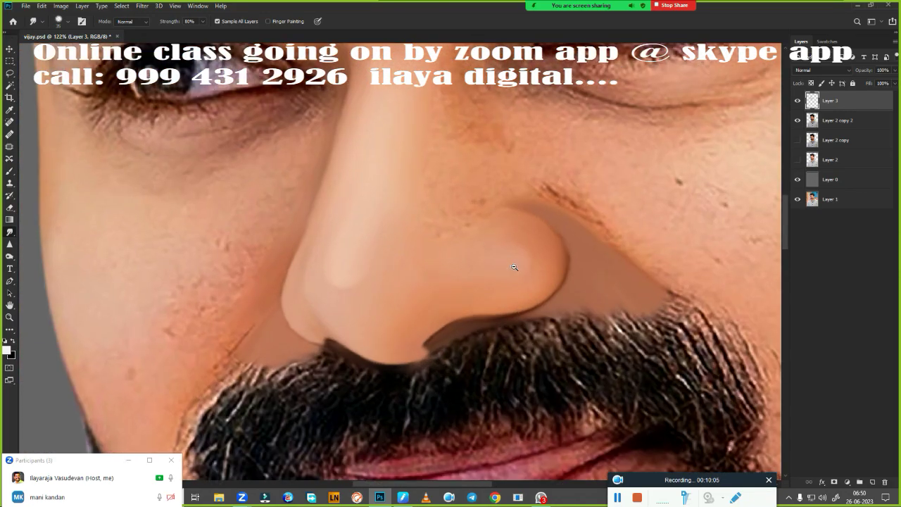
pyautogui.moveTo(519, 261); pyautogui.dragTo(463, 355)
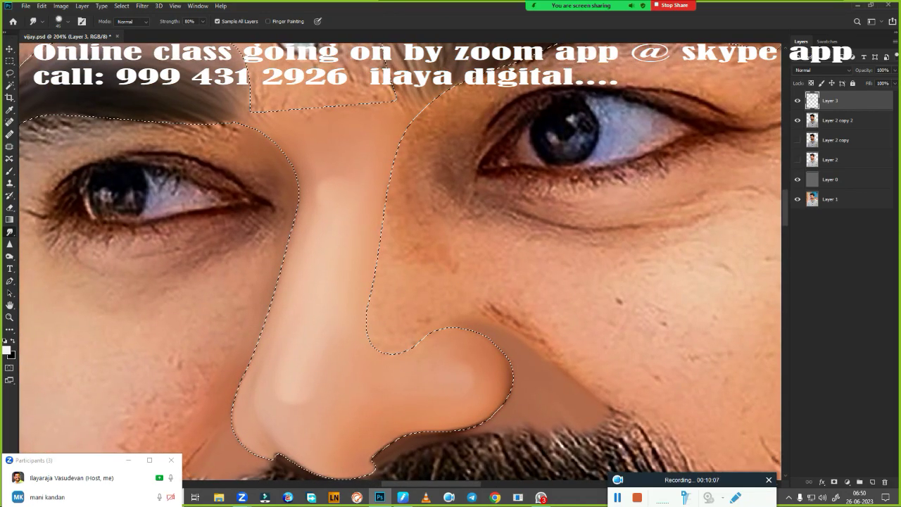
pyautogui.press(']')
pyautogui.scroll(-3, 542, 192)
pyautogui.scroll(3, 541, 191)
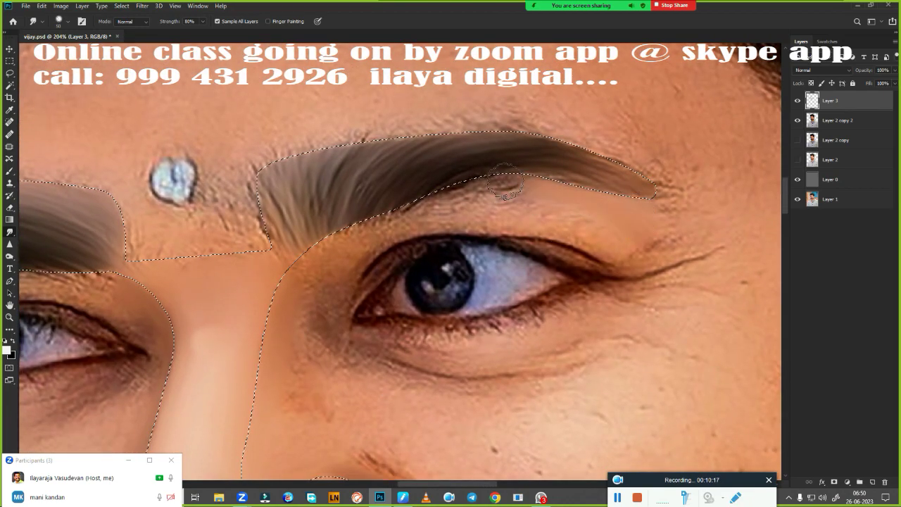
pyautogui.moveTo(504, 183)
pyautogui.mouseDown()
pyautogui.moveTo(412, 197)
pyautogui.moveTo(461, 211)
pyautogui.mouseUp()
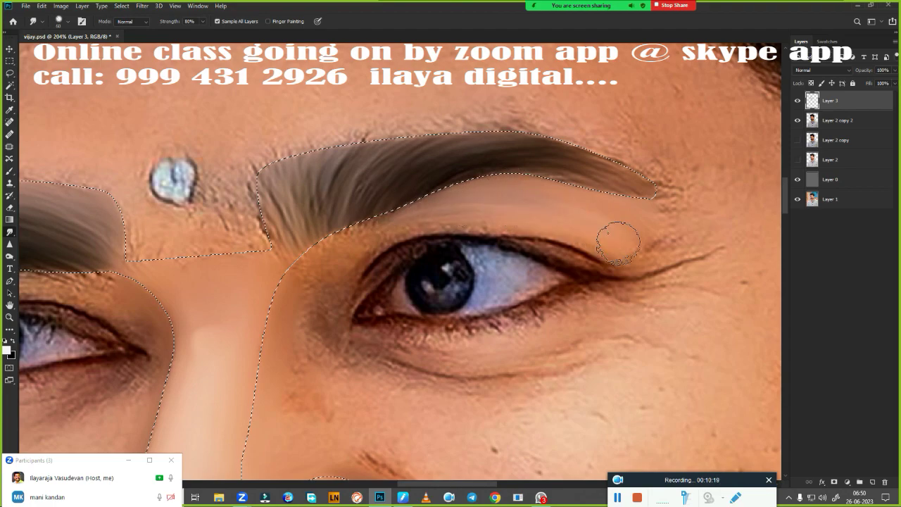
pyautogui.moveTo(618, 243)
pyautogui.mouseDown()
pyautogui.moveTo(654, 231)
pyautogui.moveTo(664, 242)
pyautogui.moveTo(624, 237)
pyautogui.moveTo(596, 221)
pyautogui.moveTo(597, 211)
pyautogui.mouseUp()
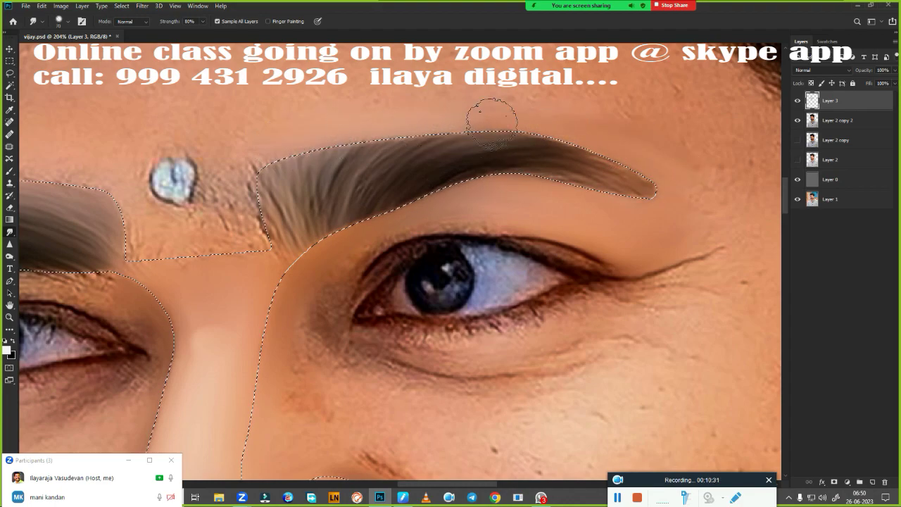
# Smooth the skin under the left eyebrow and near the outer left eye corner.
pyautogui.moveTo(372, 235); pyautogui.dragTo(704, 185)
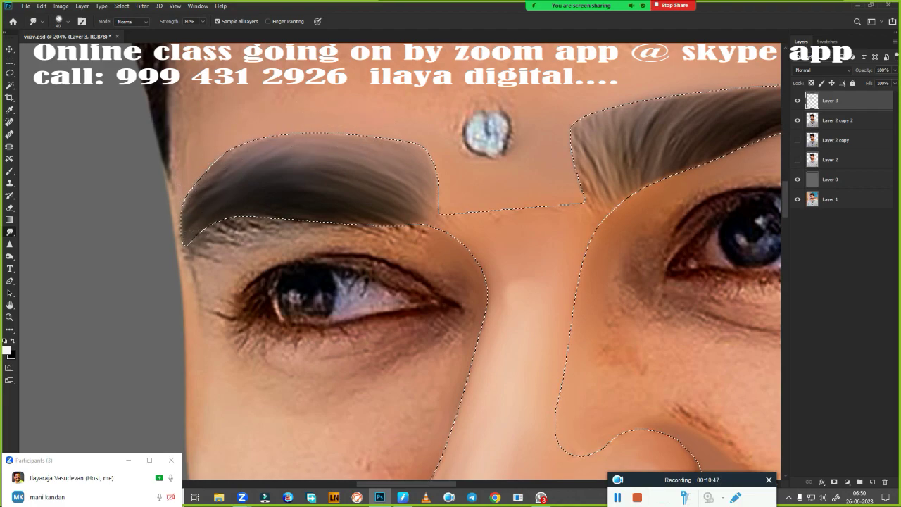
pyautogui.moveTo(208, 264); pyautogui.dragTo(186, 250)
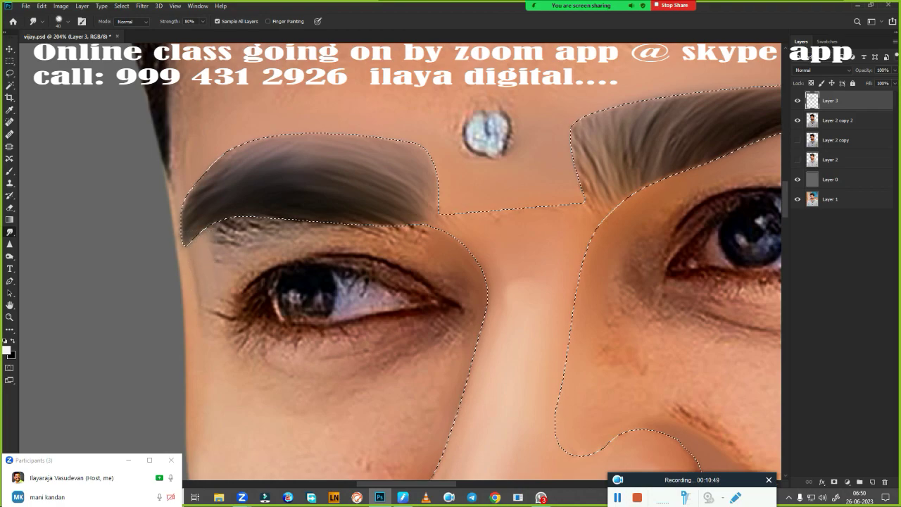
pyautogui.moveTo(203, 346); pyautogui.dragTo(203, 298)
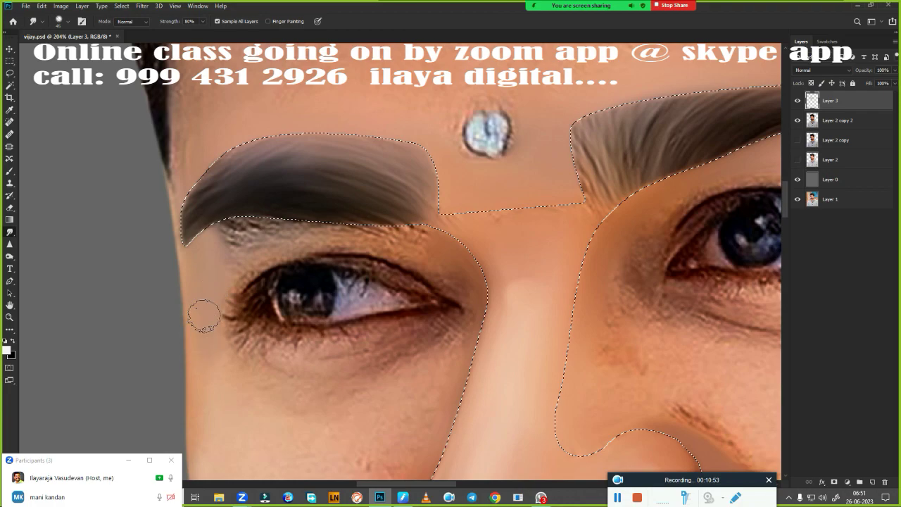
pyautogui.moveTo(220, 239); pyautogui.dragTo(274, 226)
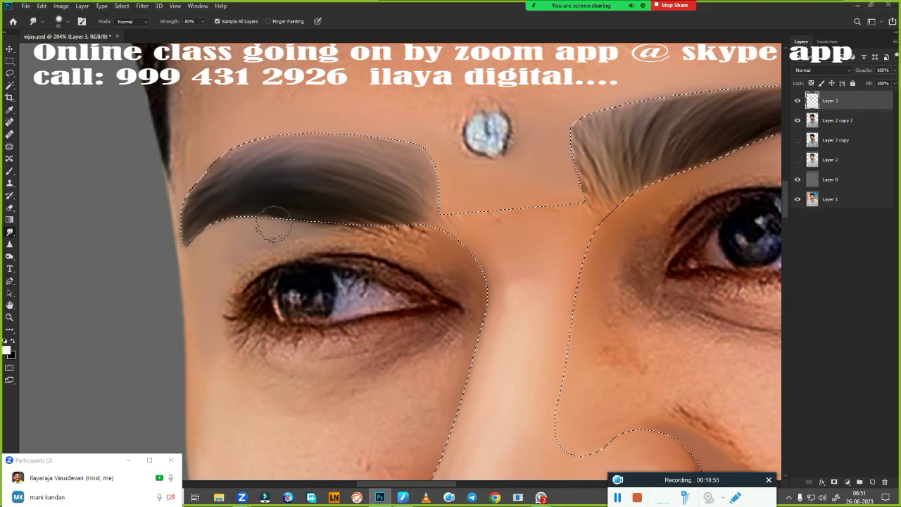
pyautogui.moveTo(450, 262); pyautogui.dragTo(374, 228)
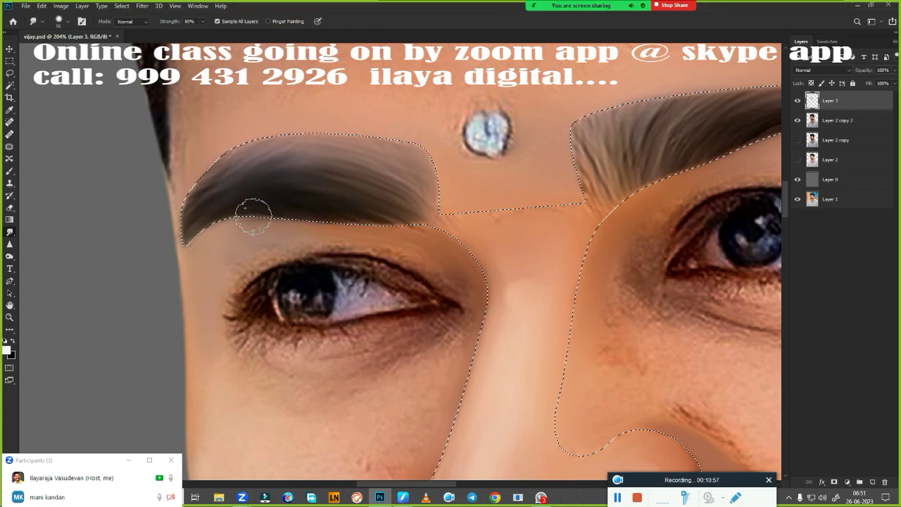
pyautogui.moveTo(254, 216); pyautogui.dragTo(218, 236)
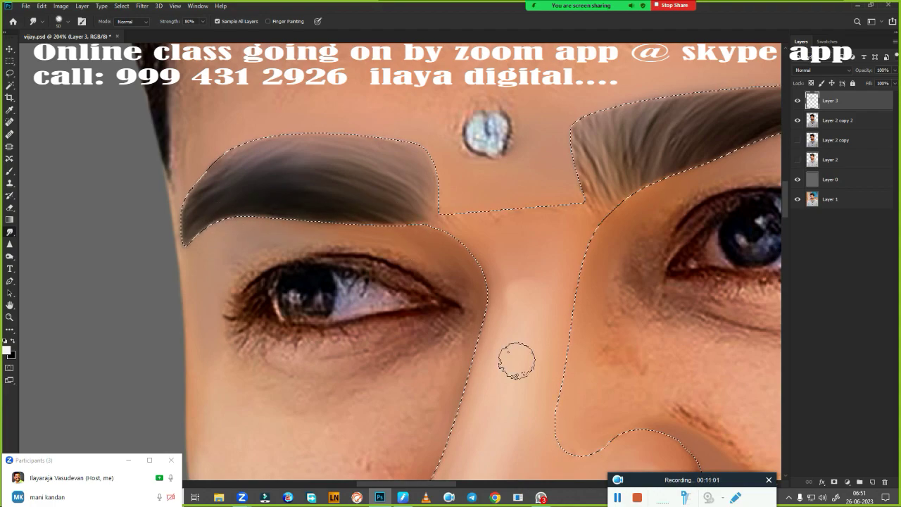
pyautogui.scroll(-5, 494, 175)
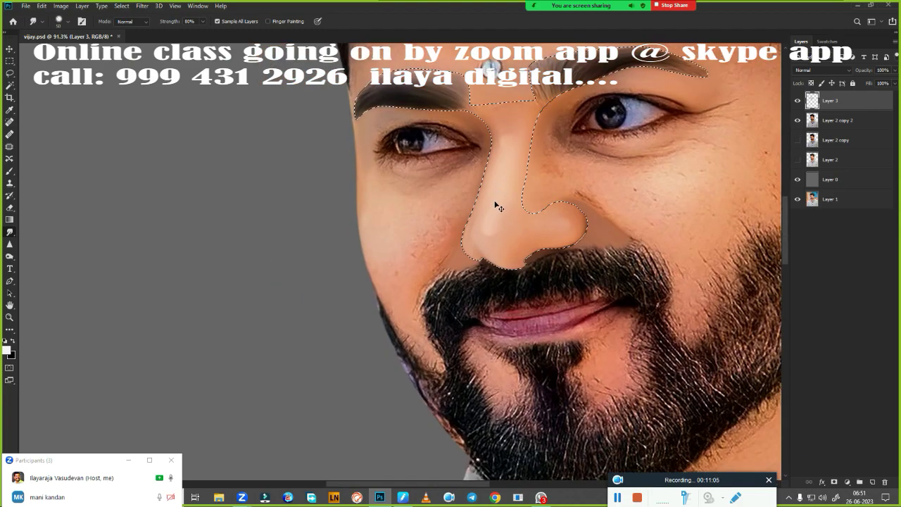
# Remove the nose-and-forehead selection and zoom in on the nose and mouth to check.
pyautogui.hotkey('ctrl', 'd')
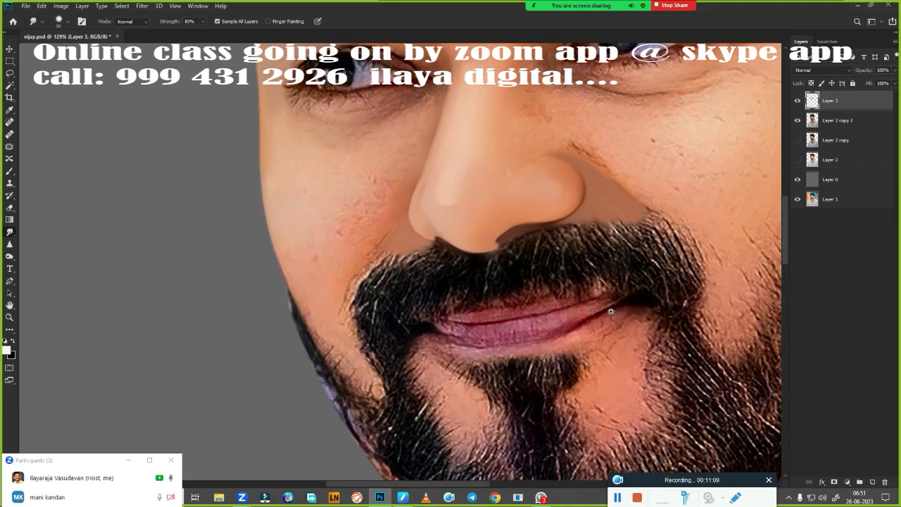
pyautogui.scroll(-2, 529, 295)
pyautogui.scroll(-5, 517, 325)
pyautogui.scroll(1, 517, 325)
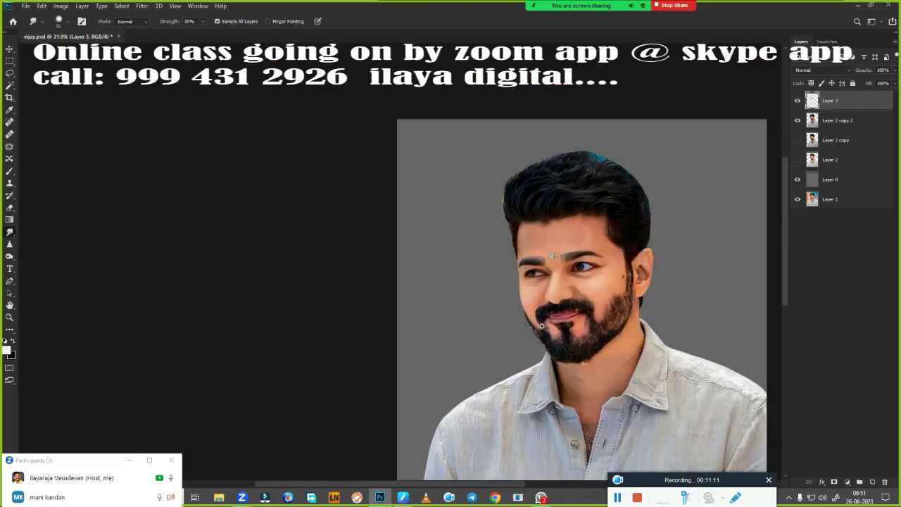
pyautogui.scroll(3, 517, 326)
pyautogui.scroll(2, 613, 286)
pyautogui.moveTo(613, 286); pyautogui.dragTo(431, 332)
# Smudge along the eyebrow's lower edge to soften it.
pyautogui.scroll(3, 431, 332)
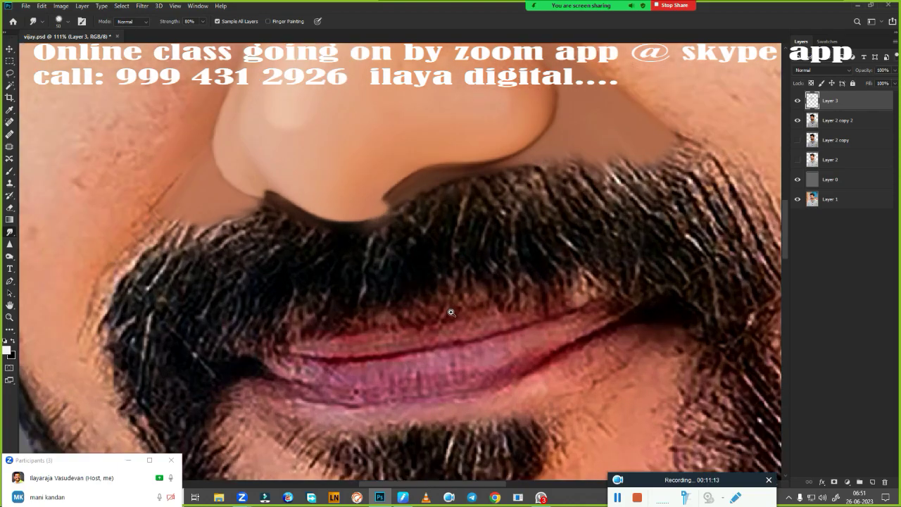
pyautogui.scroll(1, 514, 326)
pyautogui.scroll(-3, 515, 320)
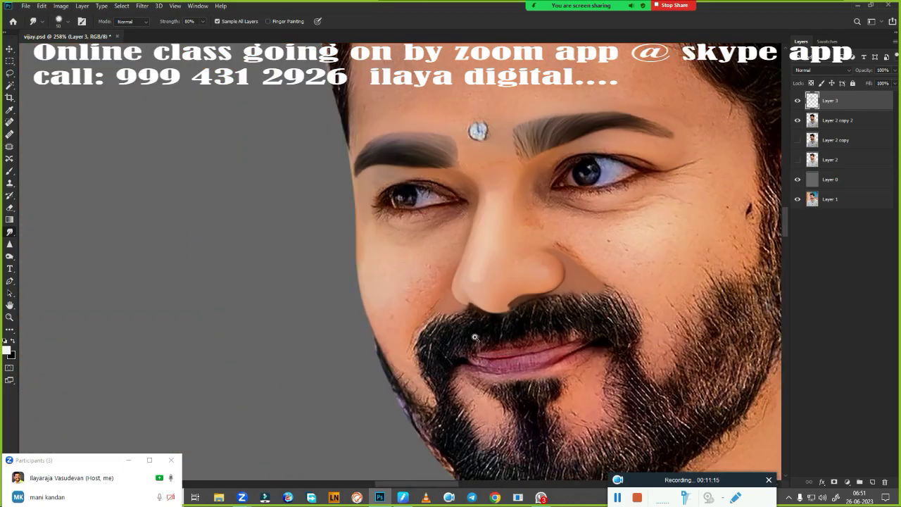
pyautogui.scroll(3, 483, 306)
pyautogui.scroll(2, 483, 328)
pyautogui.scroll(1, 483, 329)
pyautogui.scroll(-2, 489, 296)
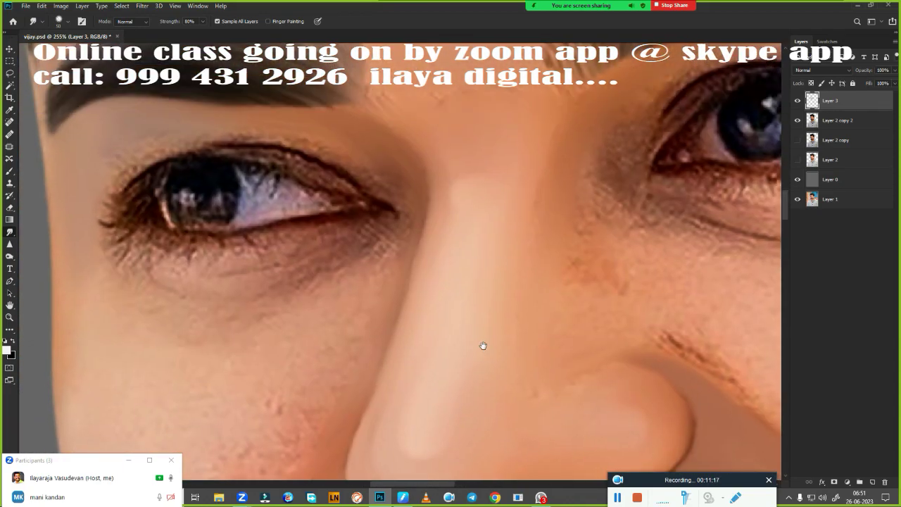
pyautogui.scroll(3, 483, 346)
pyautogui.scroll(2, 465, 291)
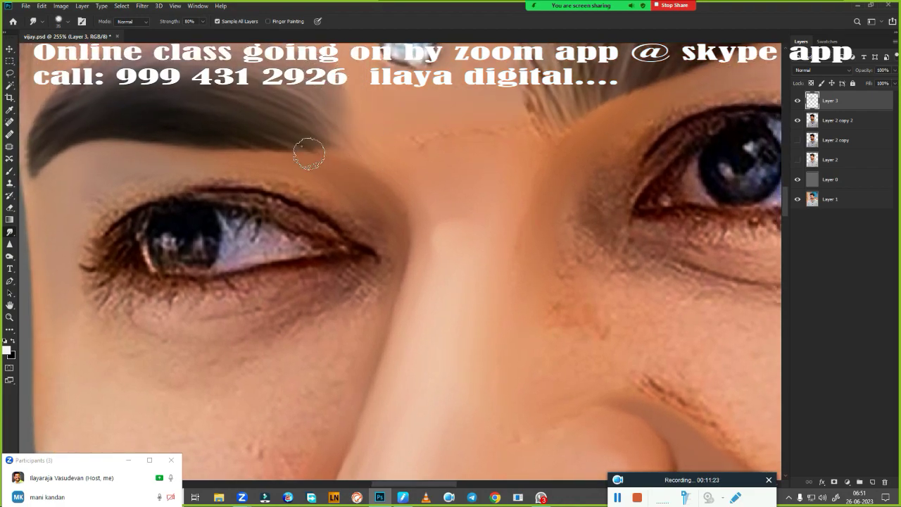
pyautogui.moveTo(243, 144)
pyautogui.mouseDown()
pyautogui.moveTo(292, 135)
pyautogui.moveTo(292, 111)
pyautogui.mouseUp()
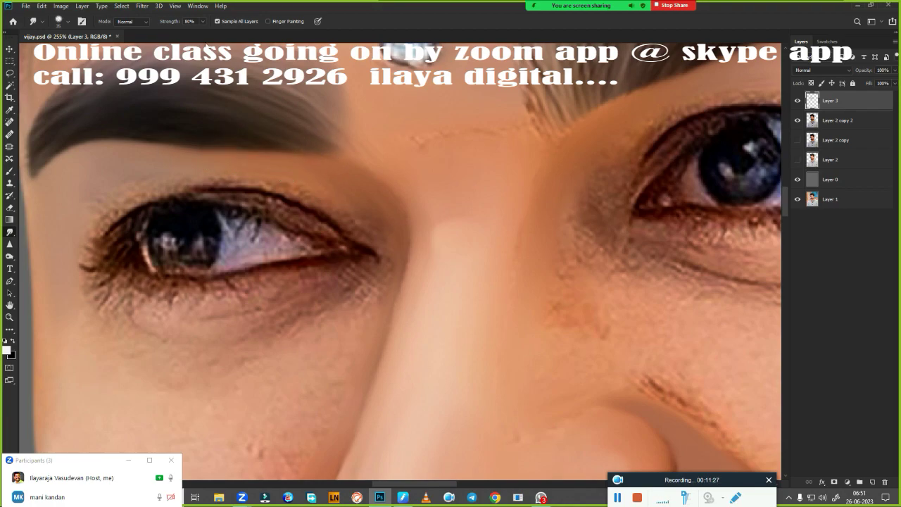
pyautogui.rightClick(305, 139)
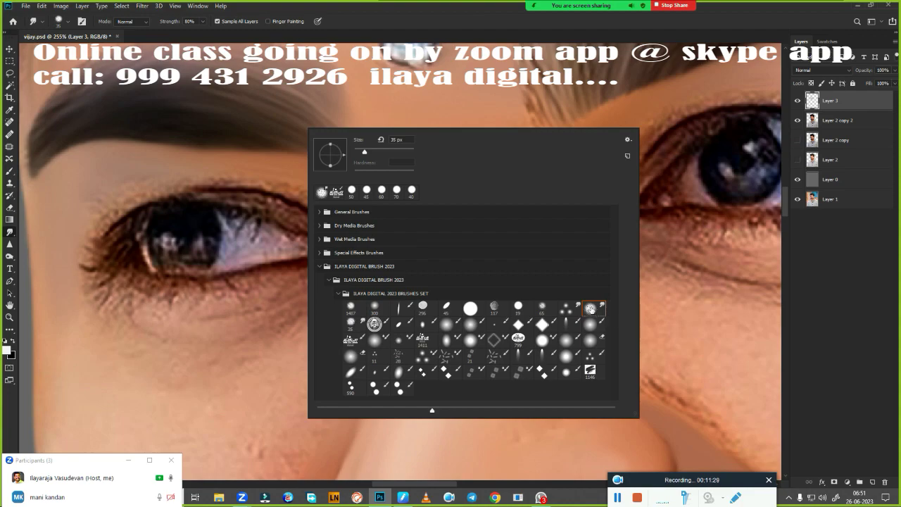
pyautogui.click(496, 22)
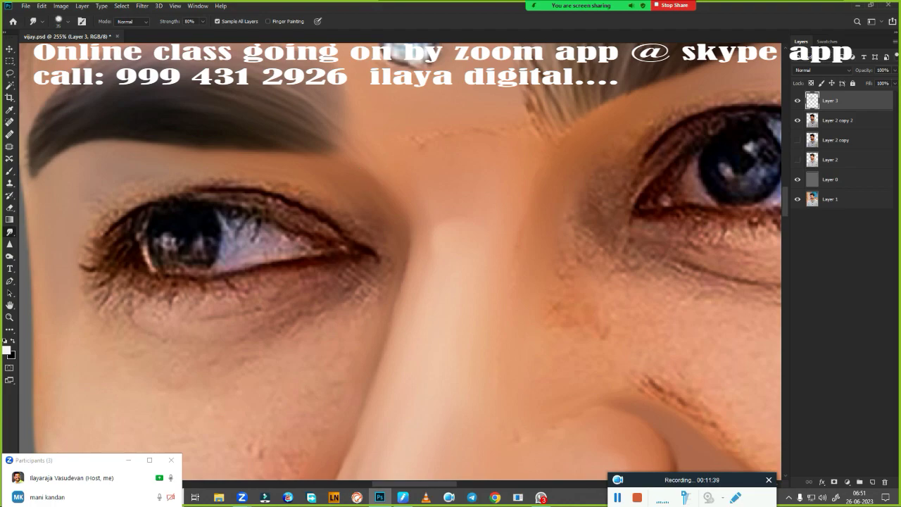
pyautogui.rightClick(403, 167)
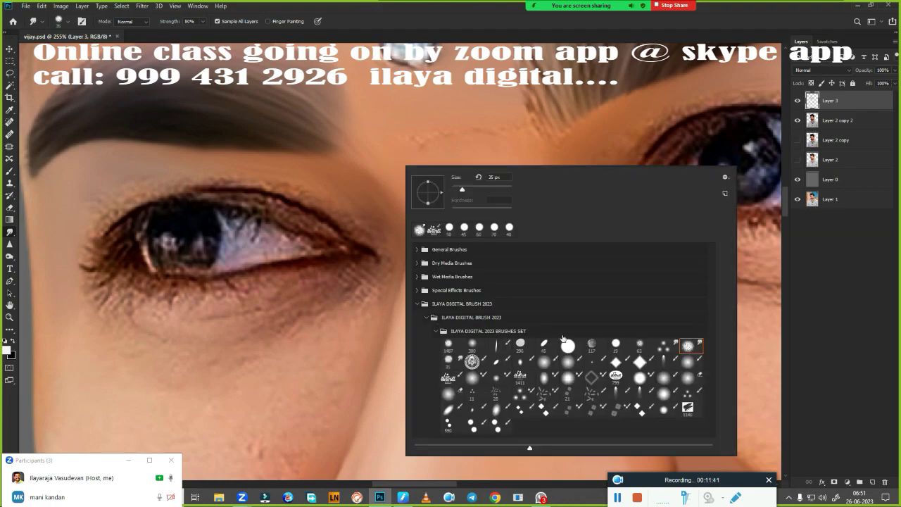
pyautogui.click(426, 21)
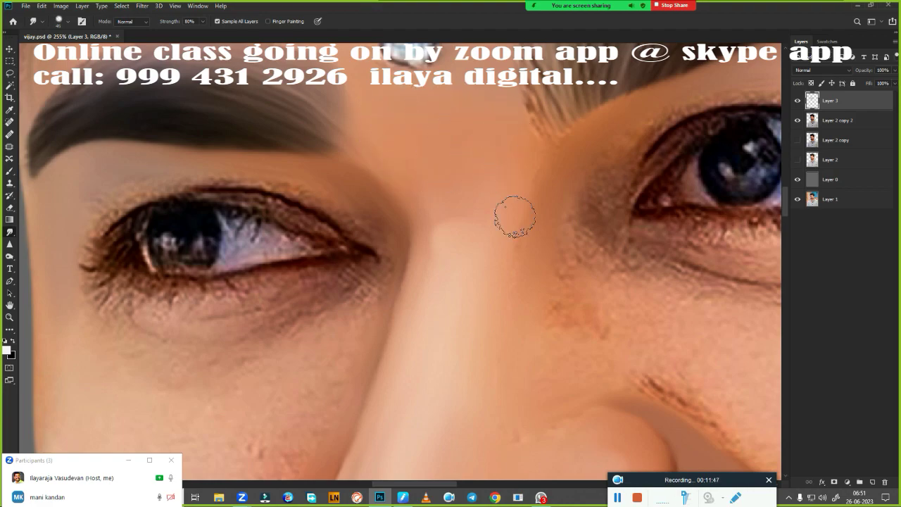
# Blend the inner edge of the right-hand eyebrow down into the skin.
pyautogui.moveTo(515, 217); pyautogui.dragTo(407, 358)
pyautogui.moveTo(412, 172); pyautogui.dragTo(442, 227)
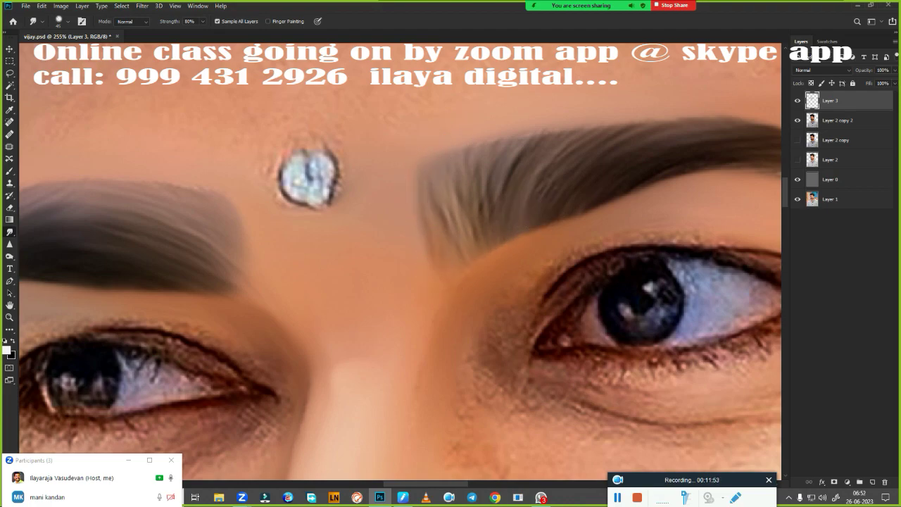
pyautogui.moveTo(498, 287); pyautogui.dragTo(547, 128)
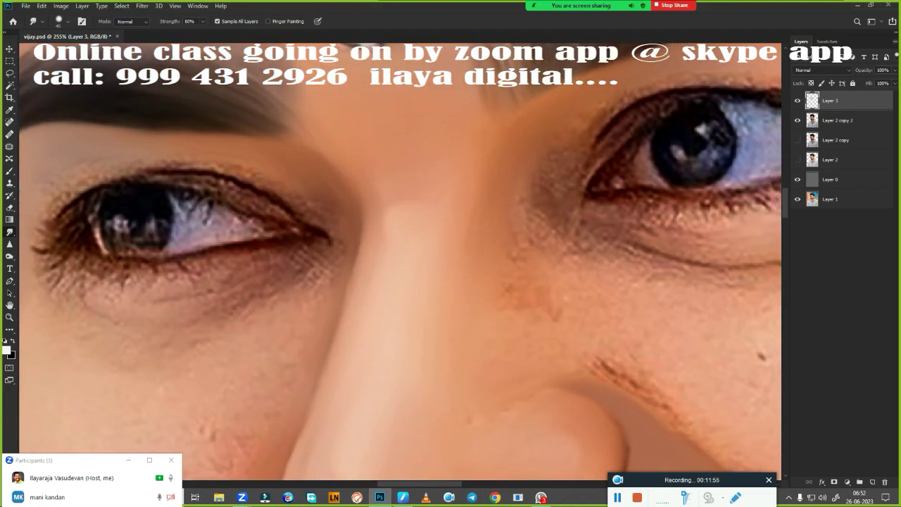
pyautogui.moveTo(421, 347); pyautogui.dragTo(445, 180)
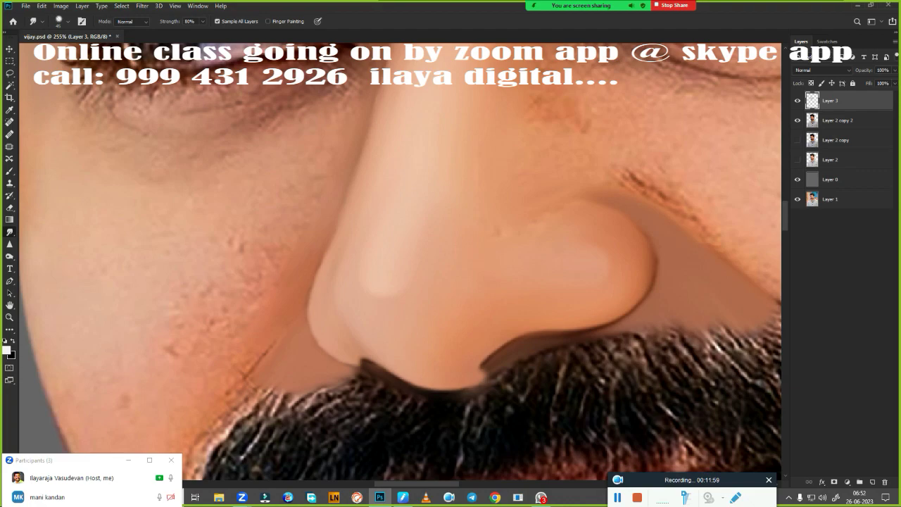
pyautogui.moveTo(416, 342); pyautogui.dragTo(427, 169)
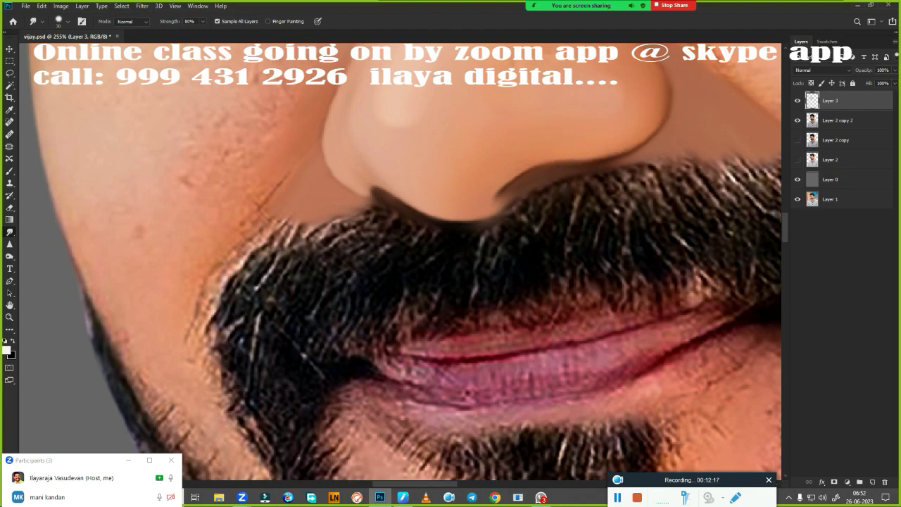
# Smudge across the nose tip for a smooth blend, then zoom out.
pyautogui.moveTo(602, 154); pyautogui.dragTo(490, 368)
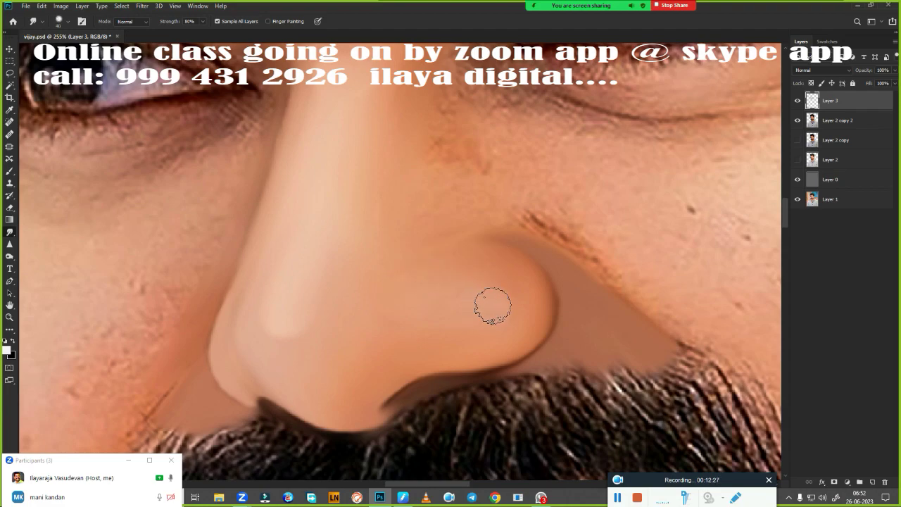
pyautogui.moveTo(475, 306); pyautogui.dragTo(417, 310)
pyautogui.scroll(-5, 527, 261)
pyautogui.scroll(4, 545, 101)
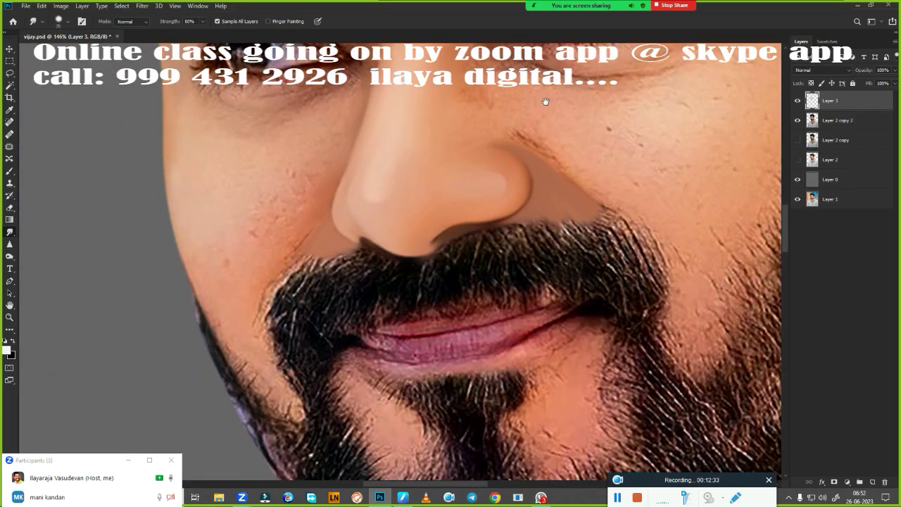
pyautogui.scroll(-1, 546, 102)
pyautogui.scroll(-3, 556, 155)
pyautogui.scroll(3, 563, 198)
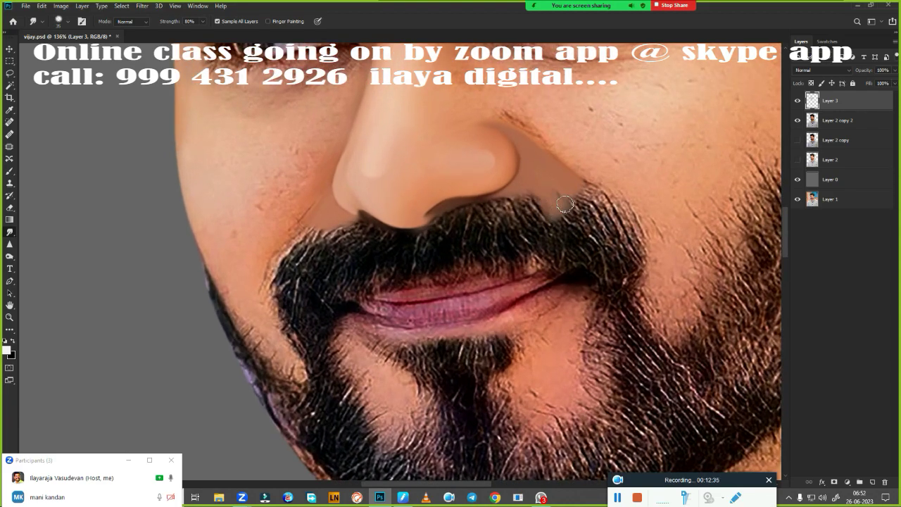
pyautogui.scroll(1, 564, 205)
pyautogui.scroll(-2, 564, 204)
# Erase the skin-coloured smudge over the moustache on Layer 3 with the Eraser.
pyautogui.scroll(-1, 564, 204)
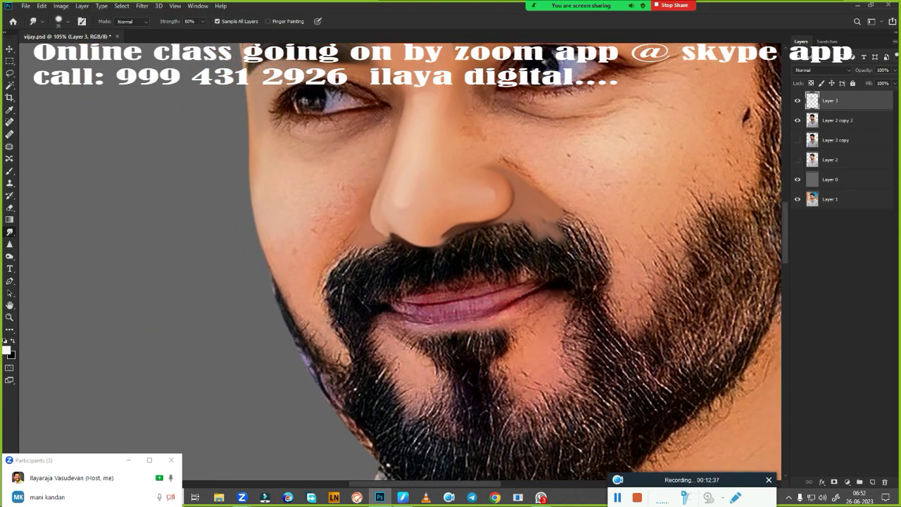
pyautogui.press('e')
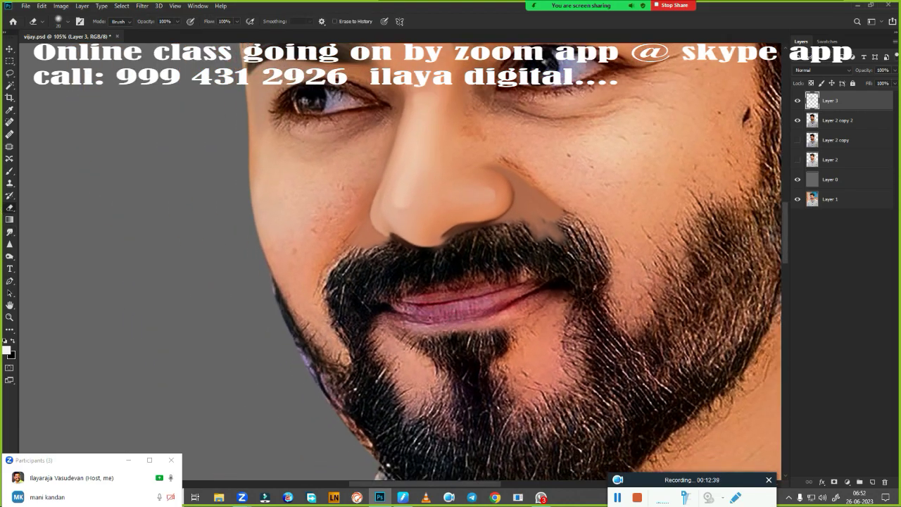
pyautogui.scroll(3, 457, 329)
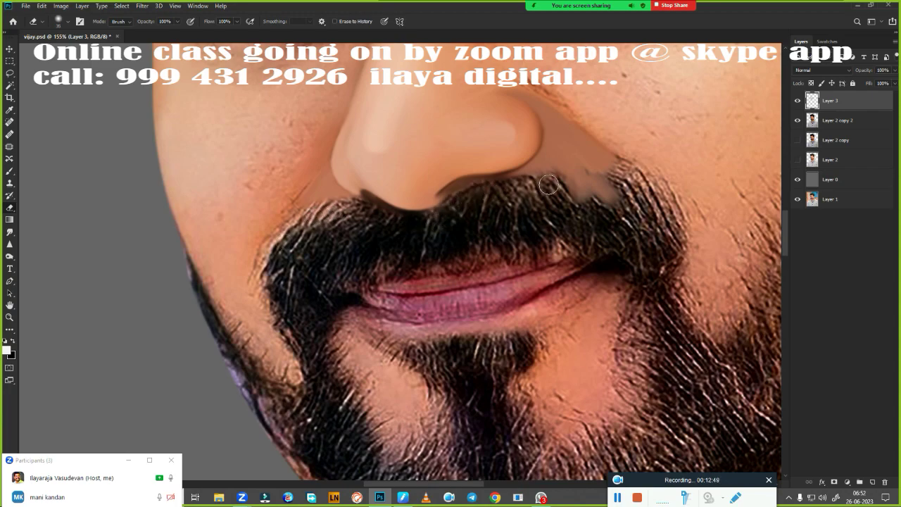
pyautogui.moveTo(563, 176); pyautogui.dragTo(588, 173)
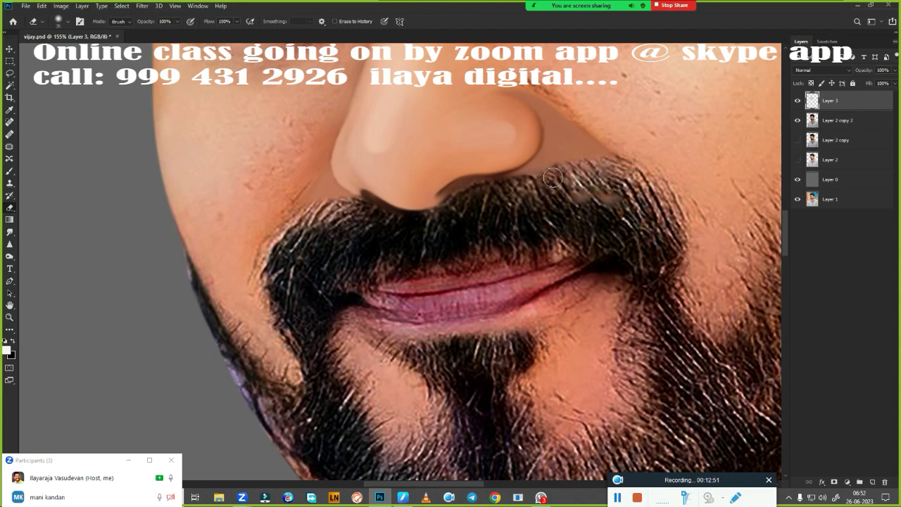
pyautogui.moveTo(557, 198); pyautogui.dragTo(627, 230)
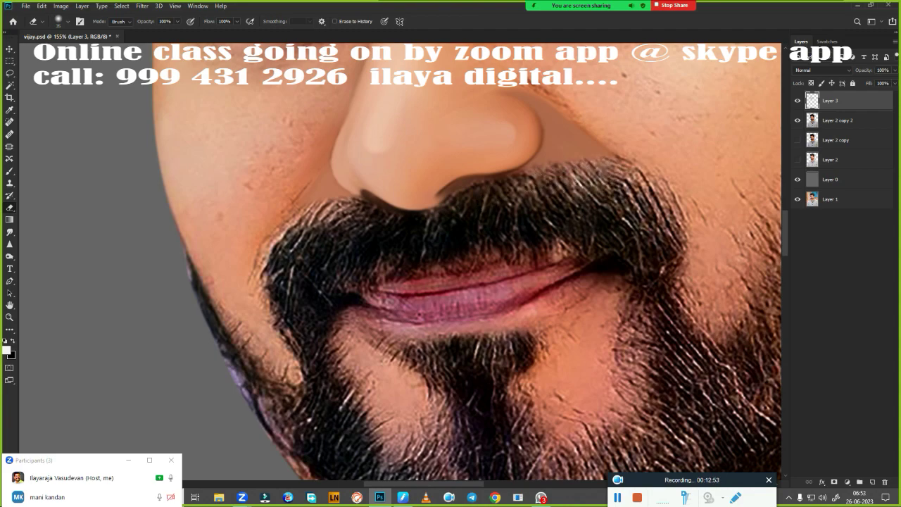
pyautogui.keyDown('alt'); pyautogui.scroll(-3, 676, 193); pyautogui.keyUp('alt')
pyautogui.scroll(2, 633, 267)
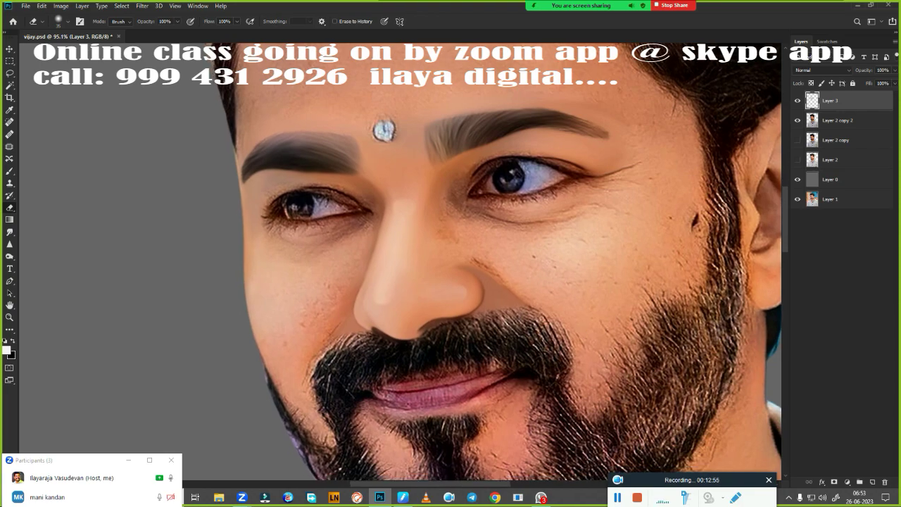
# Draw a closed pen path around the right-hand eye and lower lid out to the outer corner.
pyautogui.keyDown('alt'); pyautogui.scroll(3, 534, 371); pyautogui.keyUp('alt')
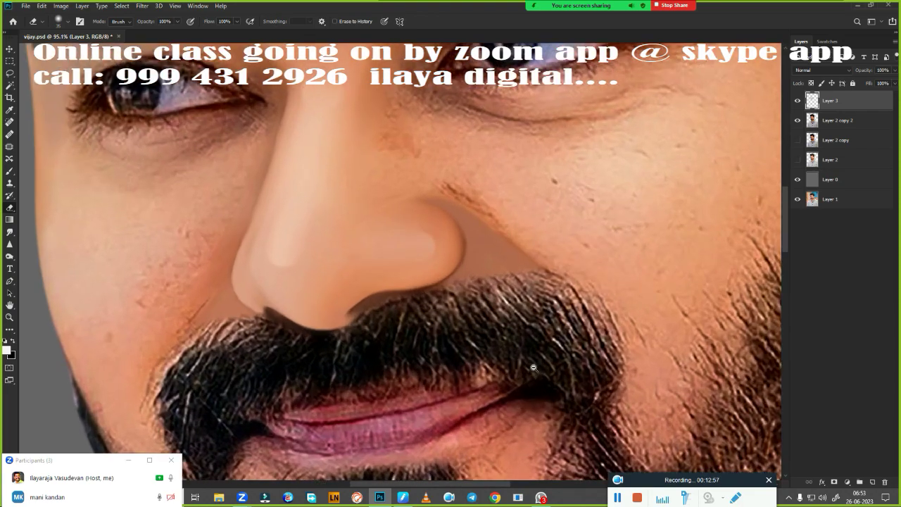
pyautogui.scroll(2, 488, 382)
pyautogui.scroll(2, 518, 305)
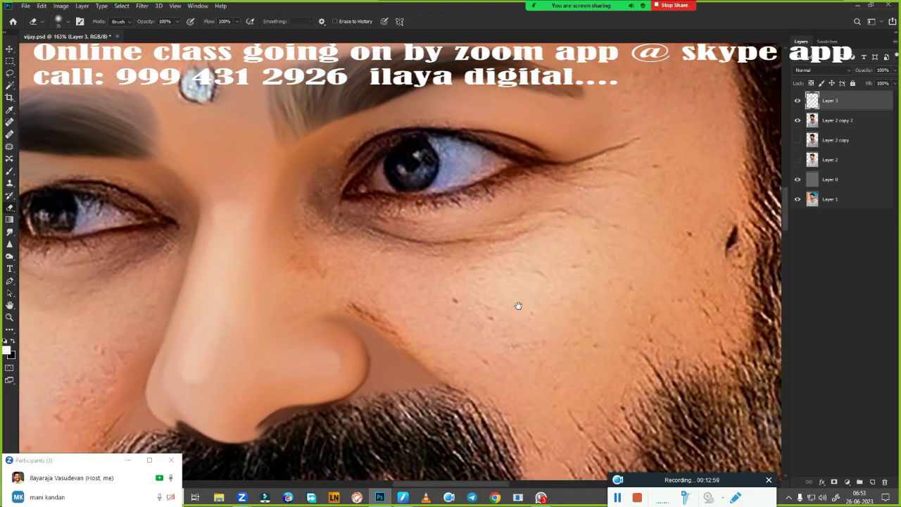
pyautogui.keyDown('alt'); pyautogui.scroll(1, 576, 316); pyautogui.keyUp('alt')
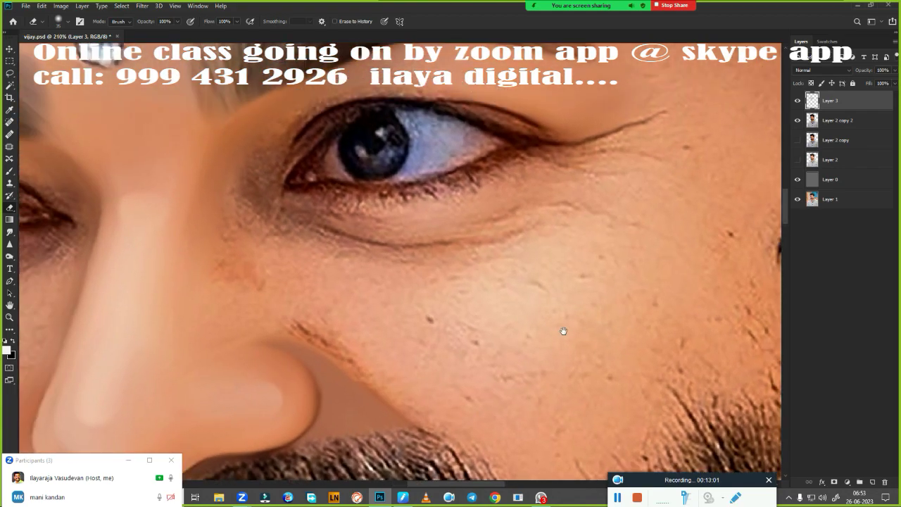
pyautogui.keyDown('alt'); pyautogui.scroll(2, 567, 324); pyautogui.keyUp('alt')
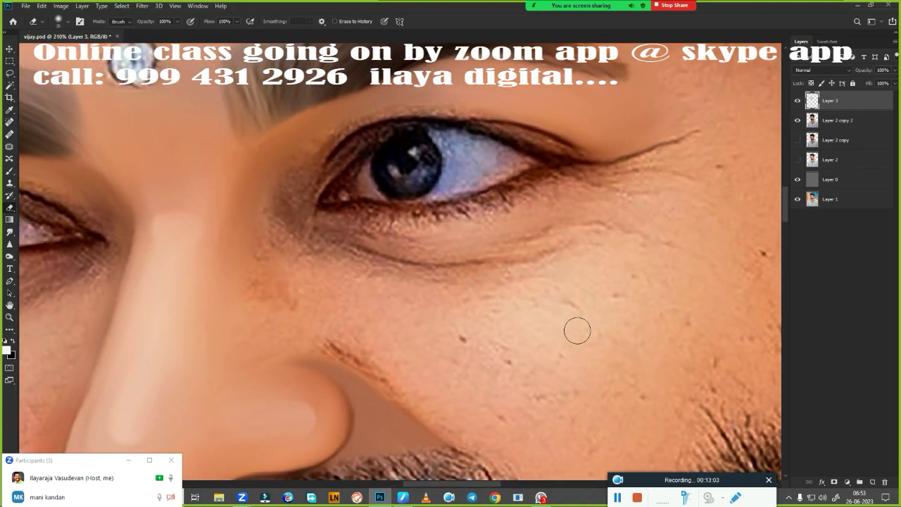
pyautogui.press('p')
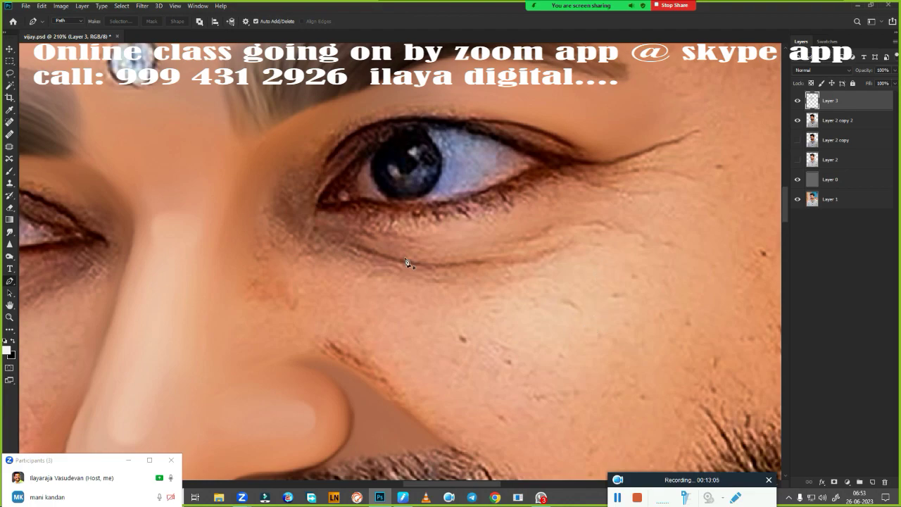
pyautogui.click(314, 210)
pyautogui.moveTo(345, 247); pyautogui.dragTo(349, 245)
pyautogui.moveTo(563, 239); pyautogui.dragTo(594, 215)
pyautogui.moveTo(698, 152)
pyautogui.mouseDown()
pyautogui.moveTo(608, 159)
pyautogui.moveTo(564, 146)
pyautogui.mouseUp()
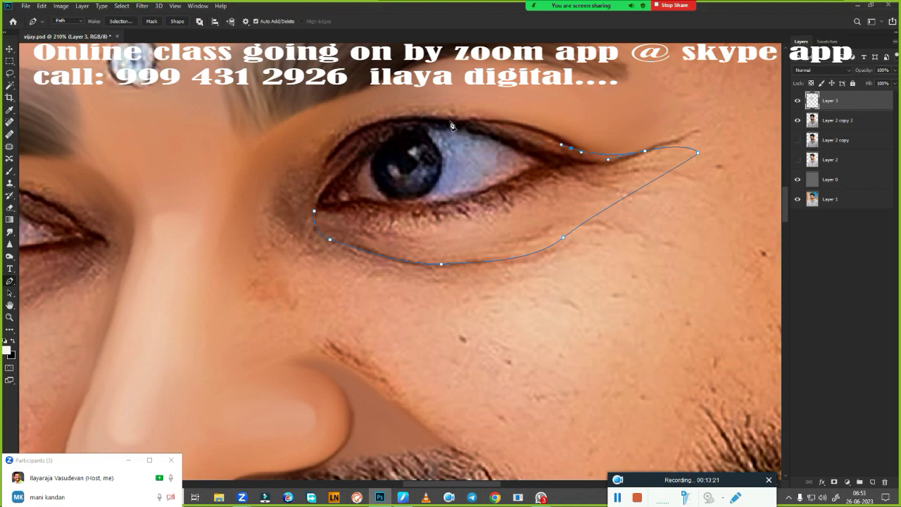
pyautogui.moveTo(457, 120); pyautogui.dragTo(388, 119)
pyautogui.moveTo(326, 163)
pyautogui.mouseDown()
pyautogui.moveTo(300, 209)
pyautogui.moveTo(319, 243)
pyautogui.mouseUp()
# Load the eye path as a selection and feather its edge.
pyautogui.hotkey('ctrl', 'Return')
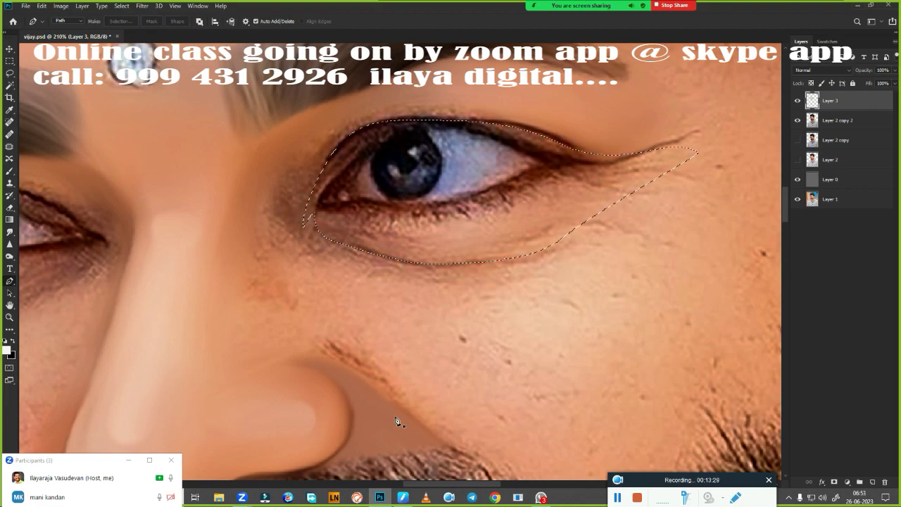
pyautogui.hotkey('shift', 'F6')
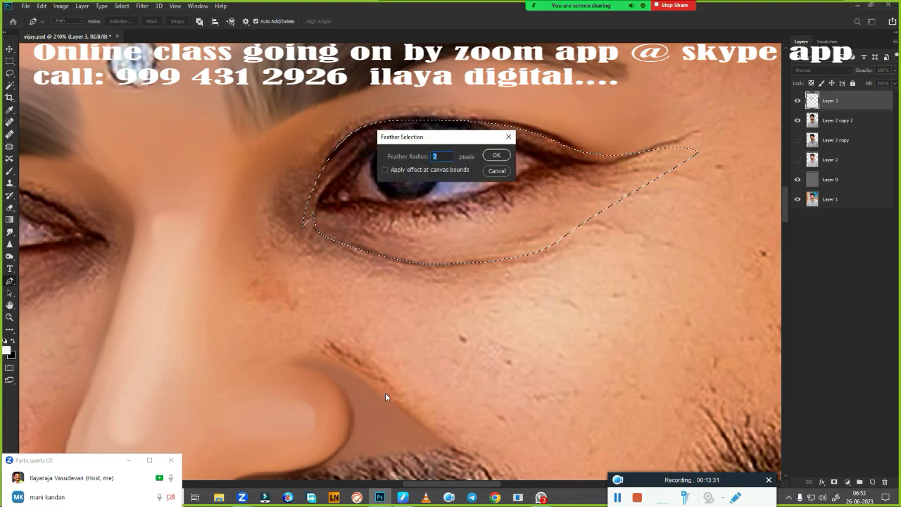
pyautogui.press('Return')
# Smudge the under-eye skin smooth and pull the eyeliner toward the outer eye corner.
pyautogui.press('r')
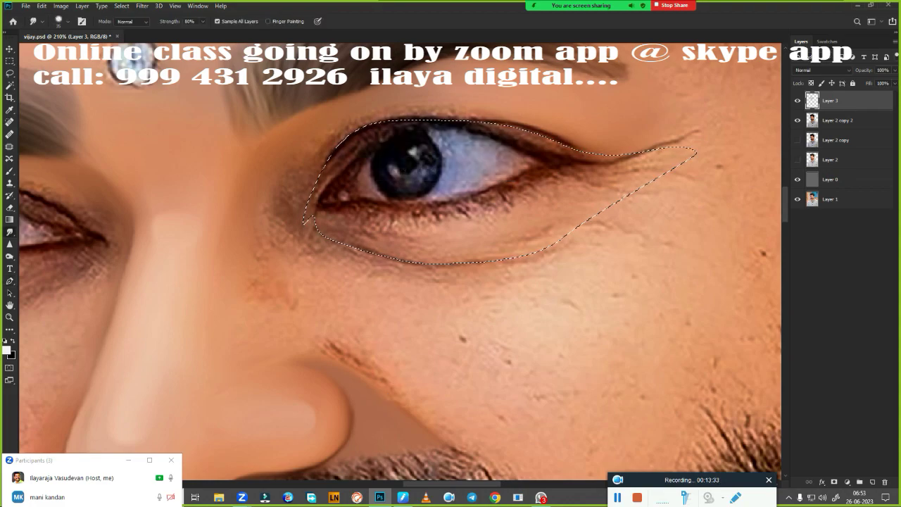
pyautogui.moveTo(449, 259)
pyautogui.mouseDown()
pyautogui.moveTo(328, 243)
pyautogui.moveTo(476, 263)
pyautogui.moveTo(533, 243)
pyautogui.mouseUp()
pyautogui.moveTo(331, 240); pyautogui.dragTo(507, 243)
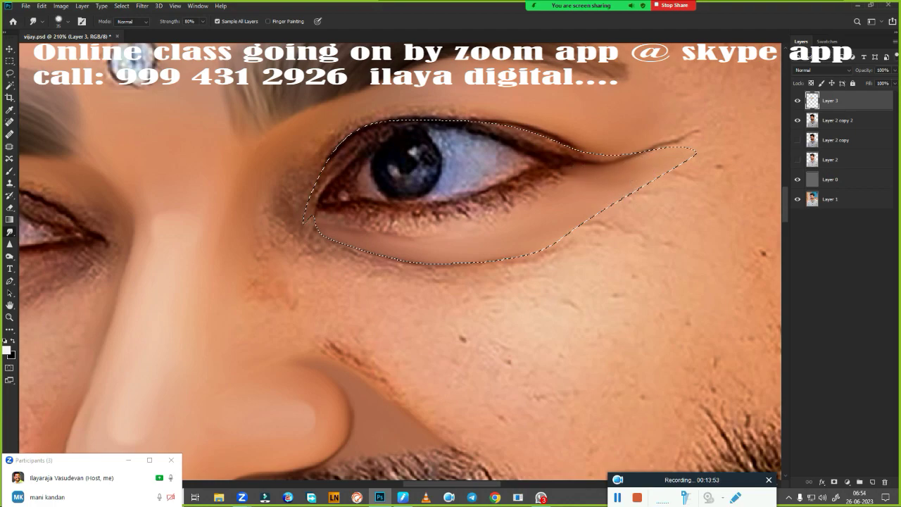
pyautogui.moveTo(574, 163); pyautogui.dragTo(648, 148)
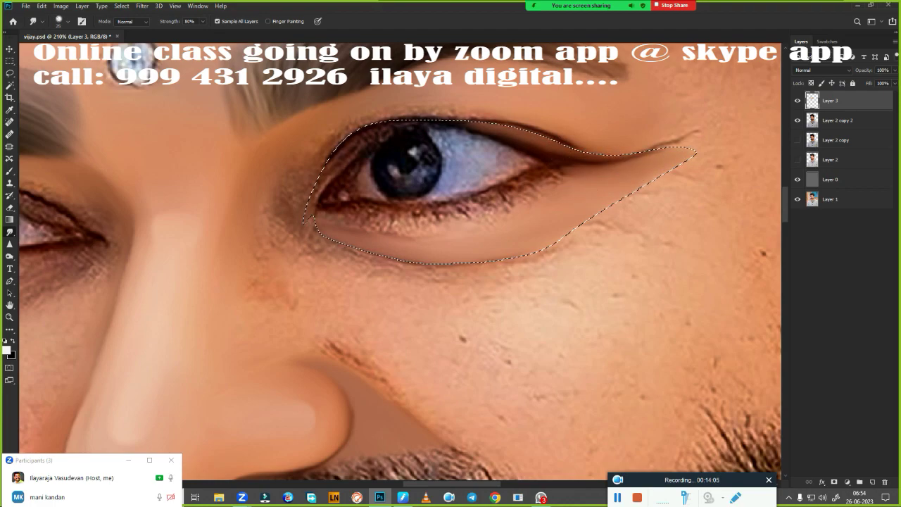
# Switch to the brush and pick the soft 20 px preset from the brush picker.
pyautogui.press('b')
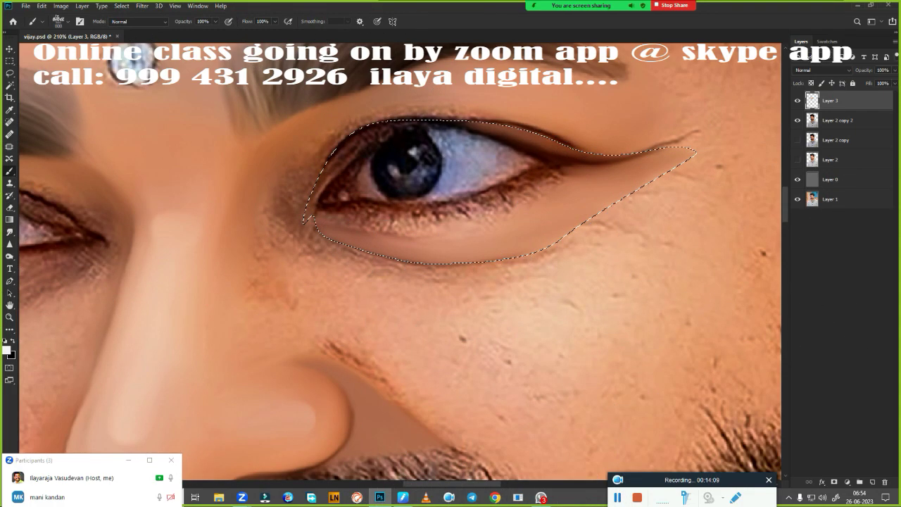
pyautogui.rightClick(440, 263)
pyautogui.click(501, 415)
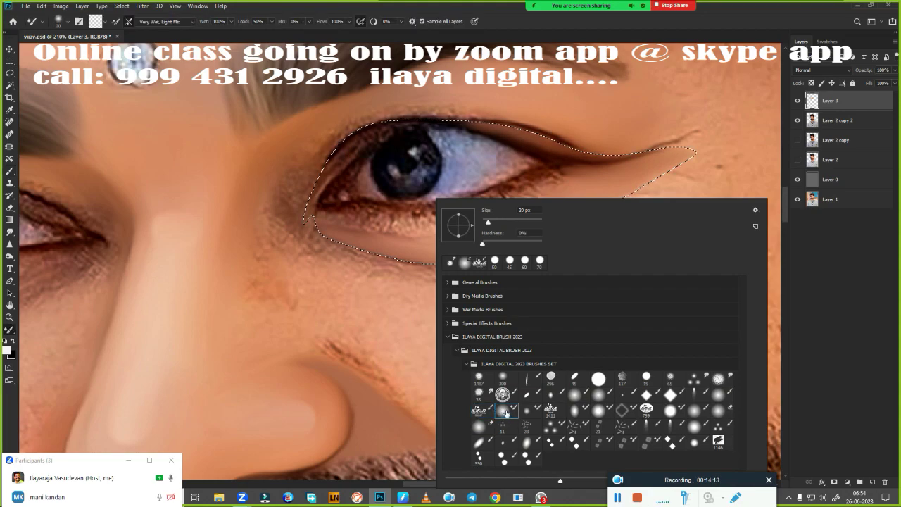
pyautogui.click(542, 23)
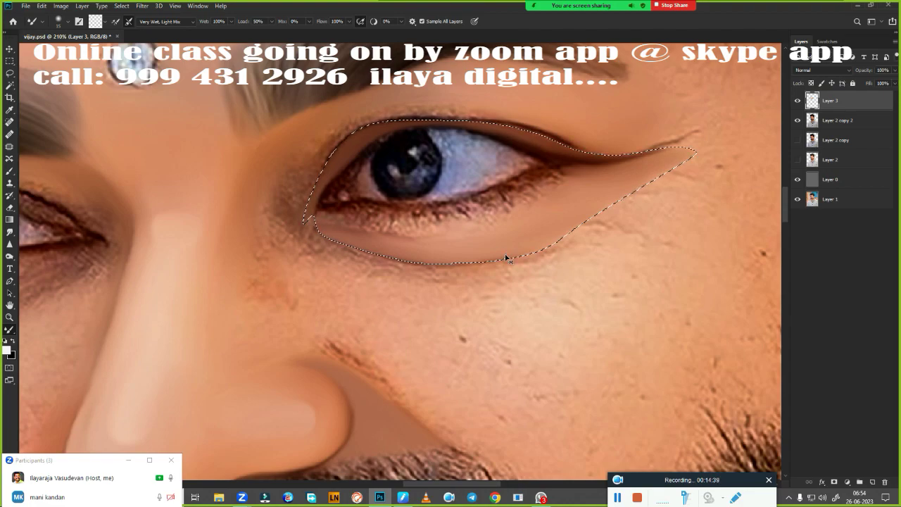
# Re-feather the eye selection and blend the under-eye skin with Smudge and Mixer Brush at about 20 px.
pyautogui.hotkey('shift', 'F6')
pyautogui.press('Return')
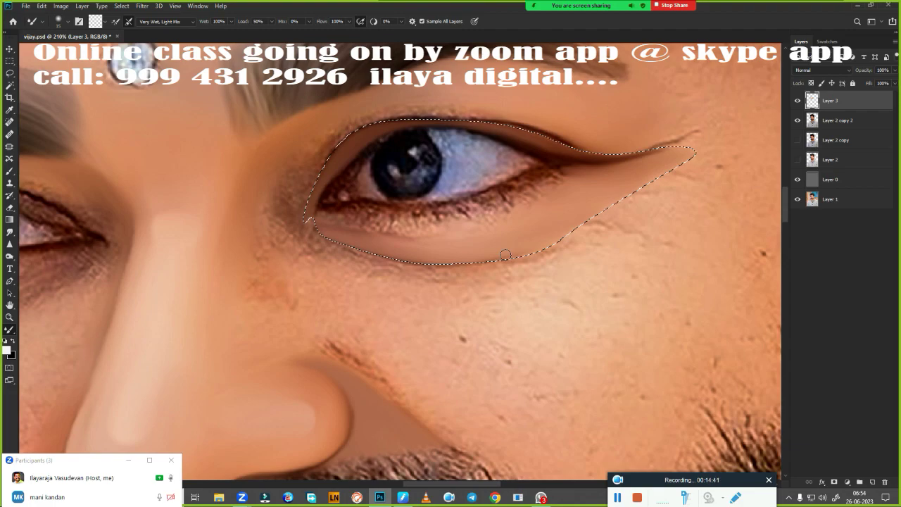
pyautogui.press('r')
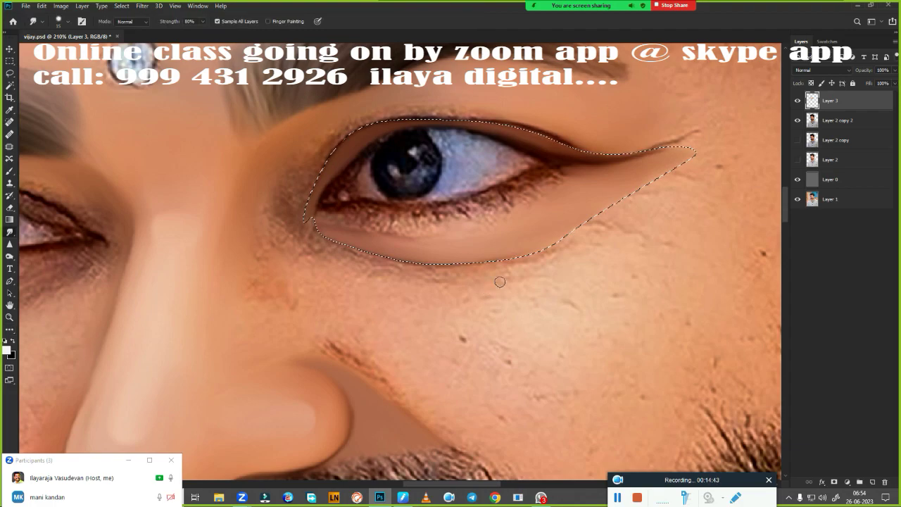
pyautogui.press(']')
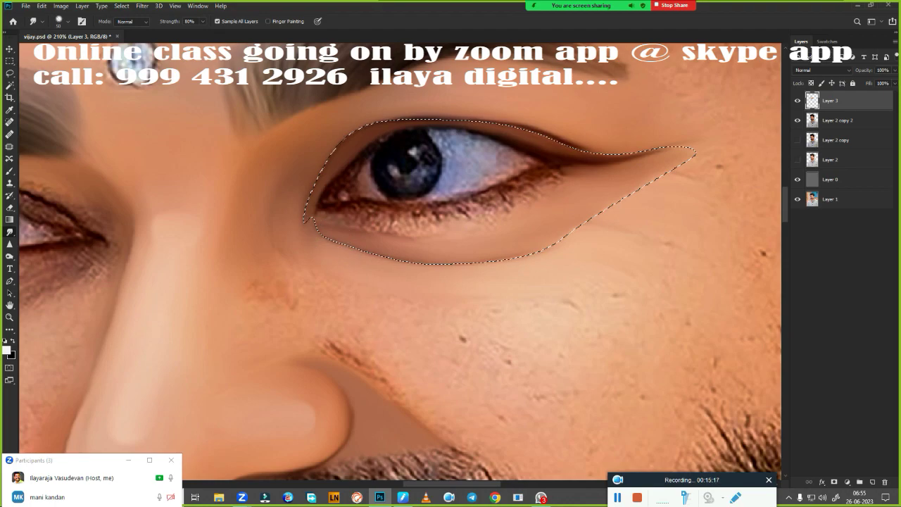
pyautogui.press('b')
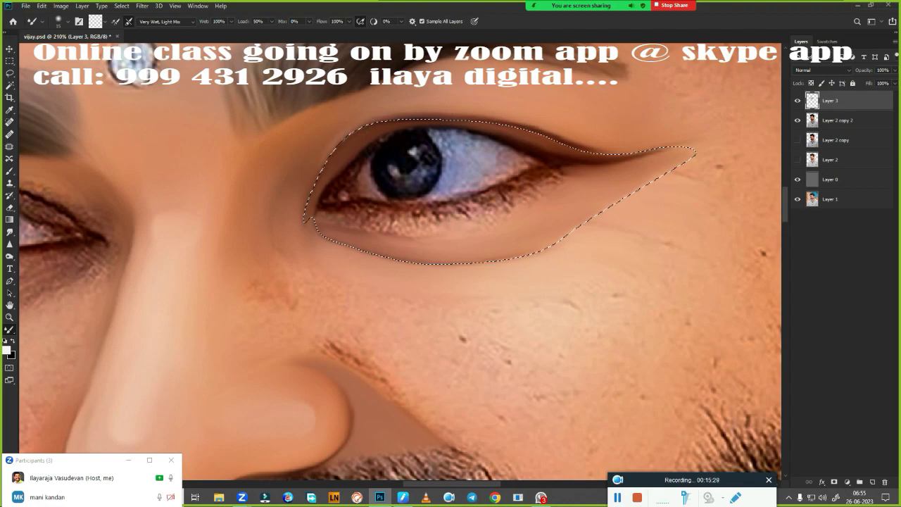
pyautogui.press(']')
# Zoom in on the cheek beside the nose and start a pen path along the nostril crease.
pyautogui.keyDown('alt'); pyautogui.click(553, 354); pyautogui.keyUp('alt')
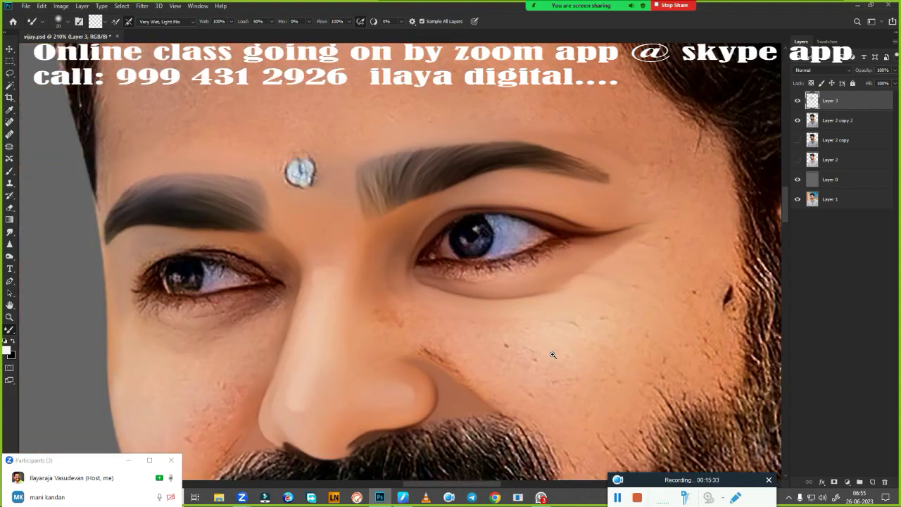
pyautogui.scroll(-3, 553, 355)
pyautogui.moveTo(552, 354); pyautogui.dragTo(501, 191)
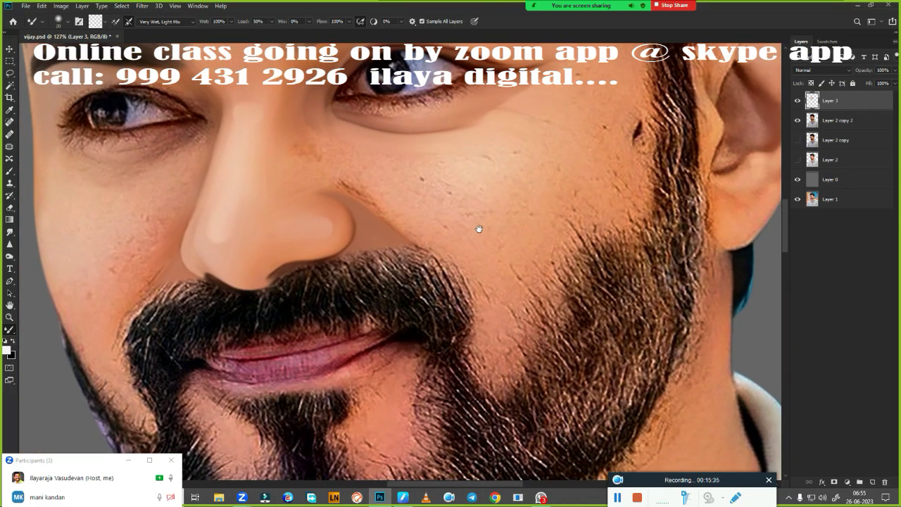
pyautogui.scroll(3, 475, 222)
pyautogui.moveTo(555, 214); pyautogui.dragTo(606, 228)
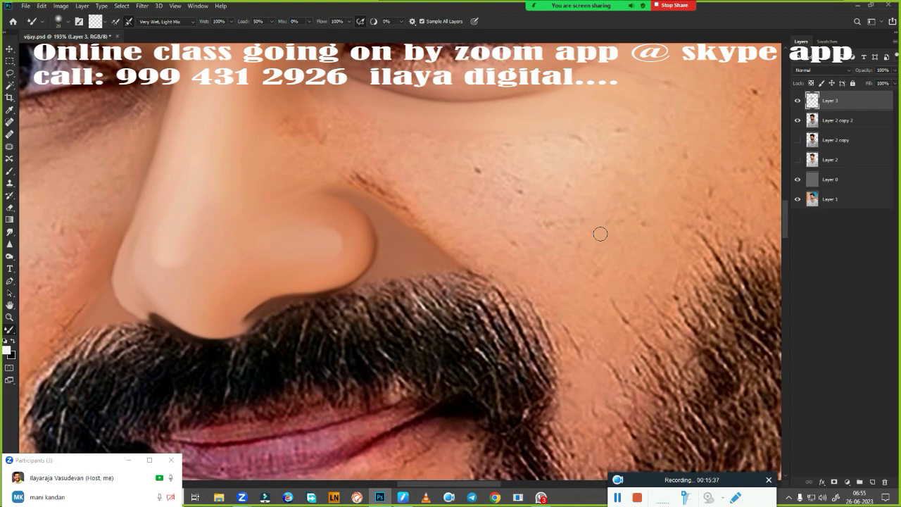
pyautogui.press('p')
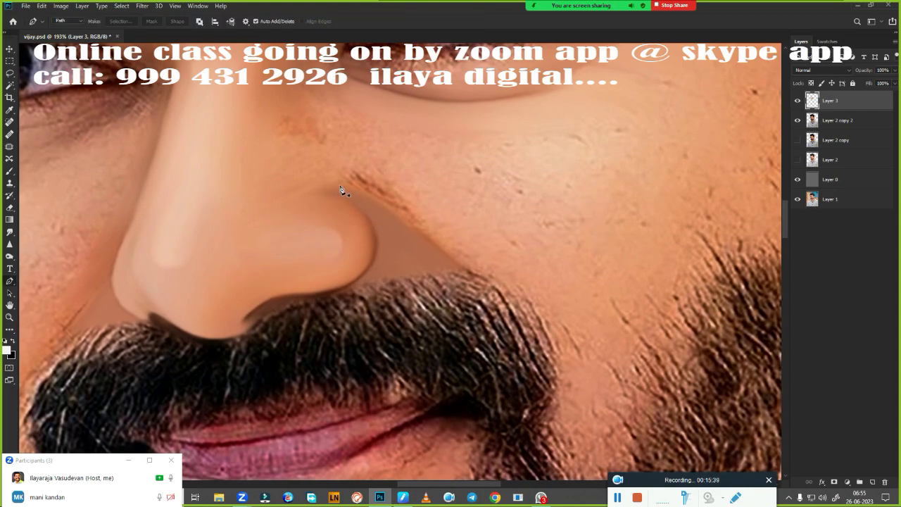
pyautogui.click(340, 185)
pyautogui.moveTo(452, 264); pyautogui.dragTo(459, 273)
pyautogui.click(480, 276)
# Continue the path around the outer cheek, under the eye and back down beside the nose.
pyautogui.keyDown('alt'); pyautogui.scroll(-3, 550, 336); pyautogui.keyUp('alt')
pyautogui.scroll(1, 563, 352)
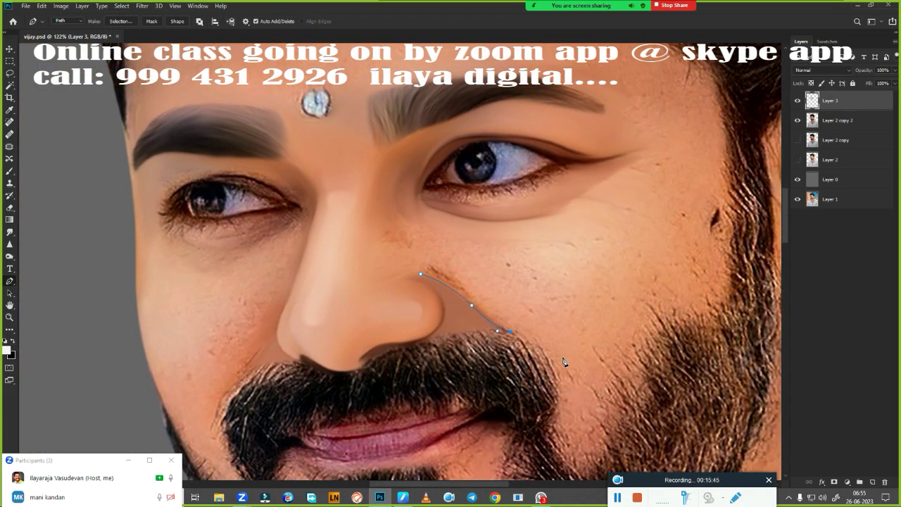
pyautogui.moveTo(564, 364); pyautogui.dragTo(590, 341)
pyautogui.moveTo(589, 281)
pyautogui.mouseDown()
pyautogui.moveTo(641, 238)
pyautogui.moveTo(595, 223)
pyautogui.mouseUp()
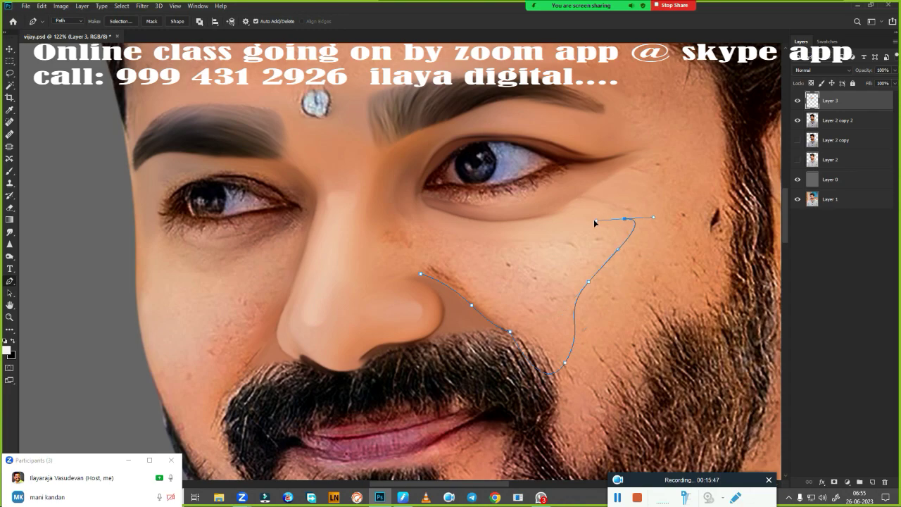
pyautogui.moveTo(507, 235); pyautogui.dragTo(479, 234)
pyautogui.moveTo(413, 204)
pyautogui.mouseDown()
pyautogui.moveTo(407, 186)
pyautogui.moveTo(365, 224)
pyautogui.mouseUp()
pyautogui.moveTo(367, 275); pyautogui.dragTo(378, 285)
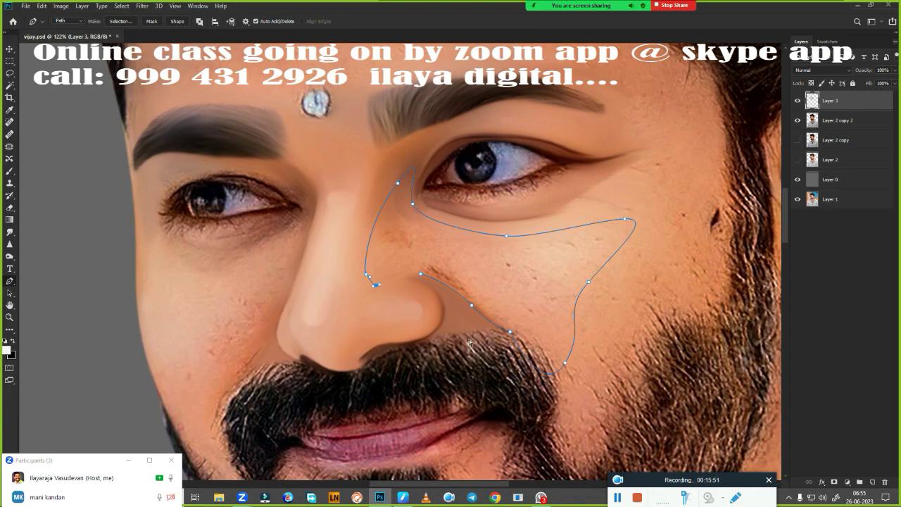
# Turn the cheek path into a selection feathered by 2 px.
pyautogui.hotkey('ctrl', 'Return')
pyautogui.hotkey('shift', 'F6')
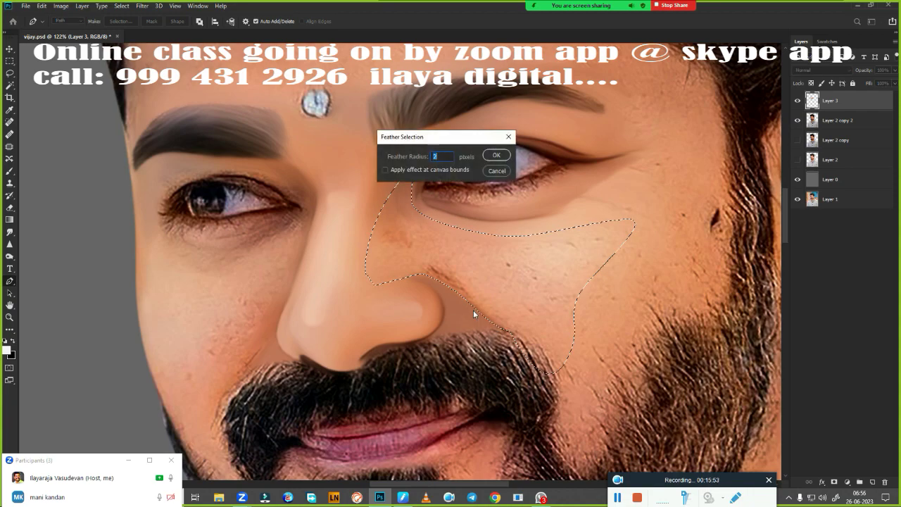
pyautogui.press('Return')
pyautogui.scroll(3, 451, 316)
pyautogui.scroll(2, 430, 321)
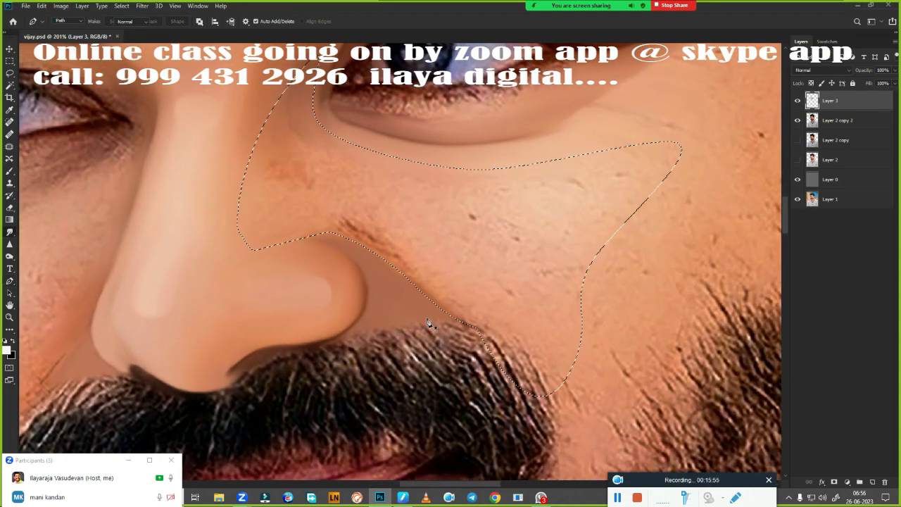
# Smudge away the nostril crease, reddish blotch and cheek texture, enlarging the brush to 70.
pyautogui.press('r')
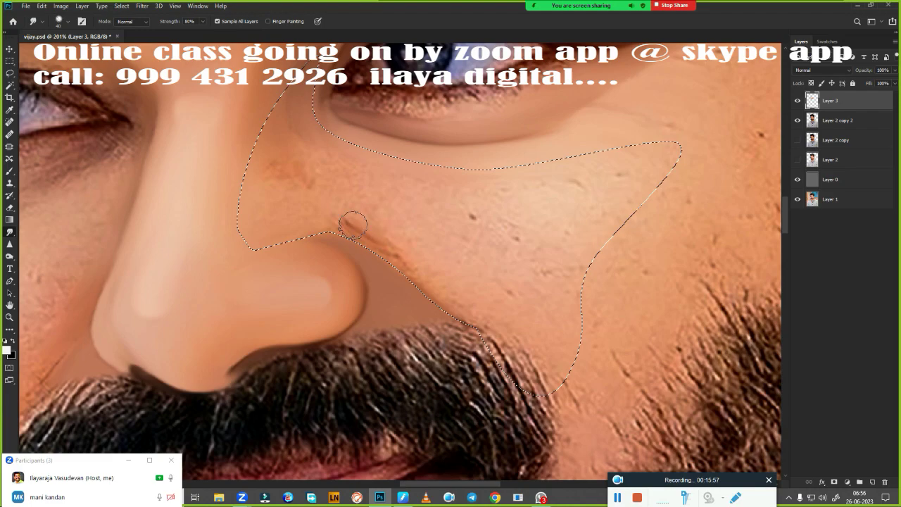
pyautogui.moveTo(352, 224); pyautogui.dragTo(351, 227)
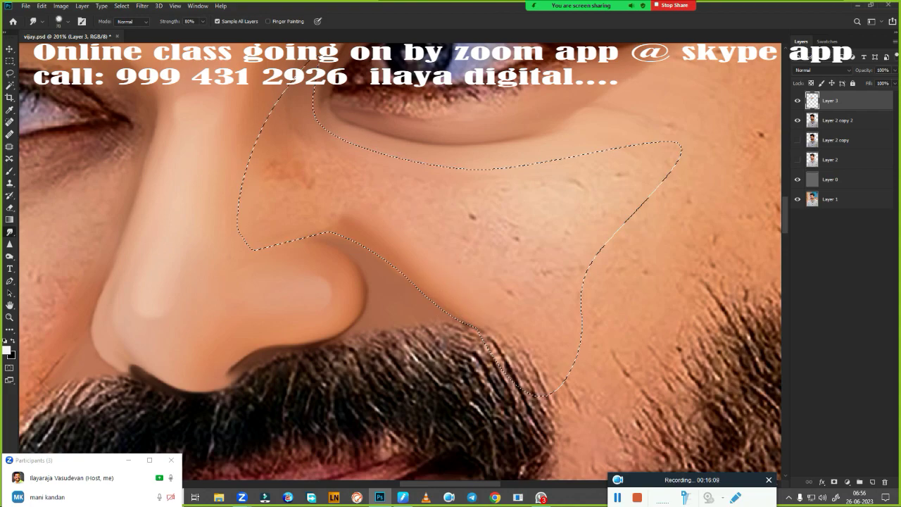
pyautogui.moveTo(277, 171); pyautogui.dragTo(322, 174)
pyautogui.moveTo(553, 232); pyautogui.dragTo(539, 236)
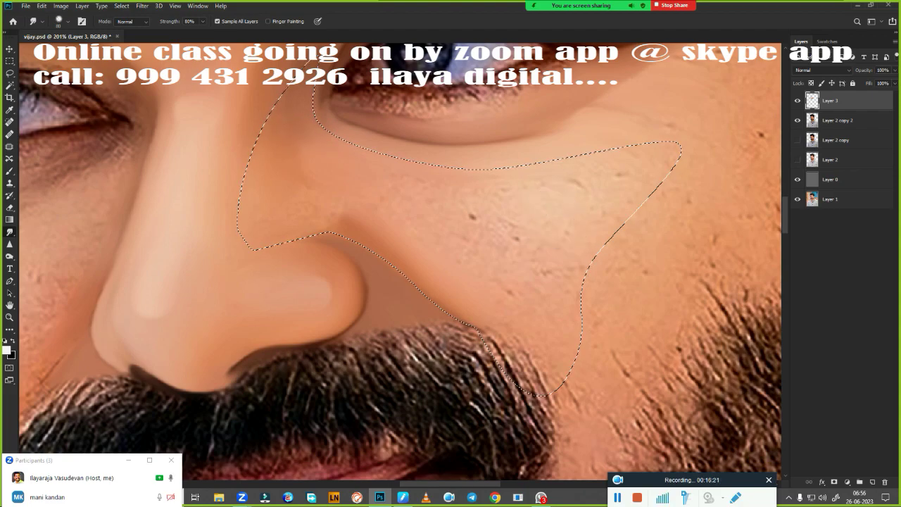
pyautogui.moveTo(560, 203); pyautogui.dragTo(600, 204)
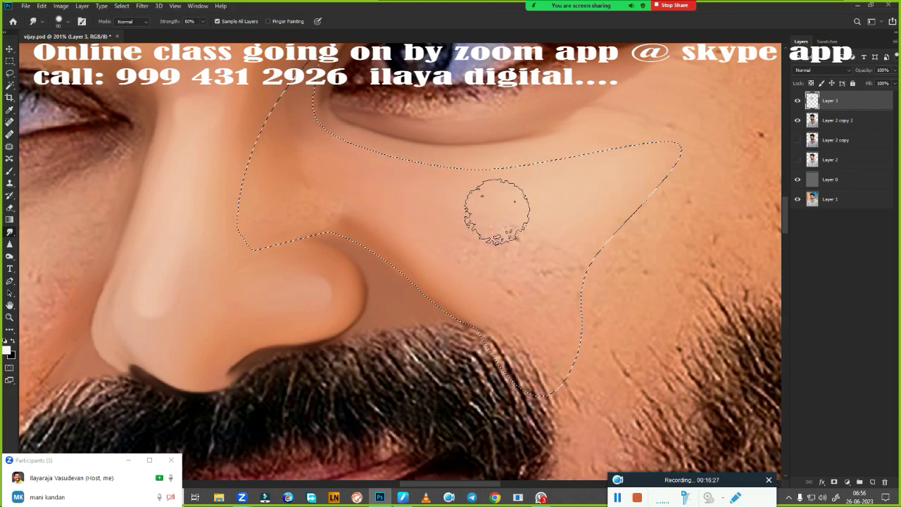
pyautogui.moveTo(493, 201); pyautogui.dragTo(458, 242)
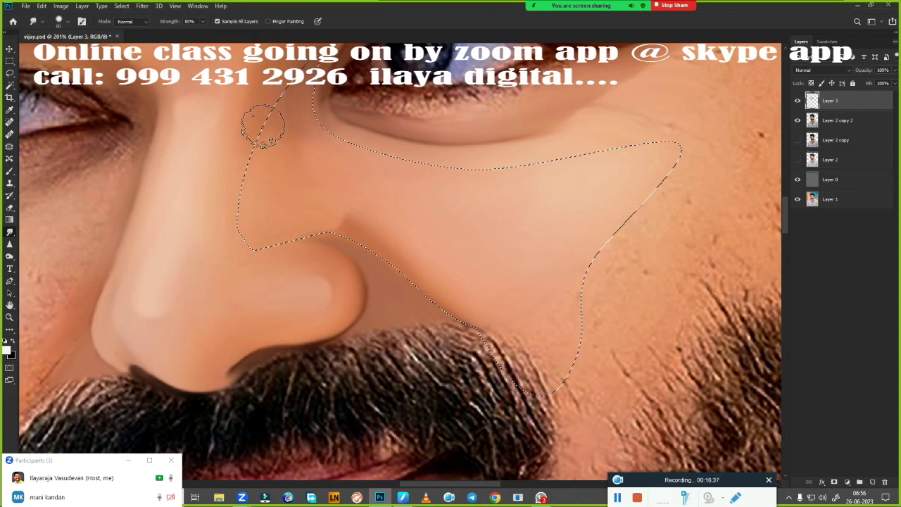
pyautogui.press(']')
pyautogui.press(']')
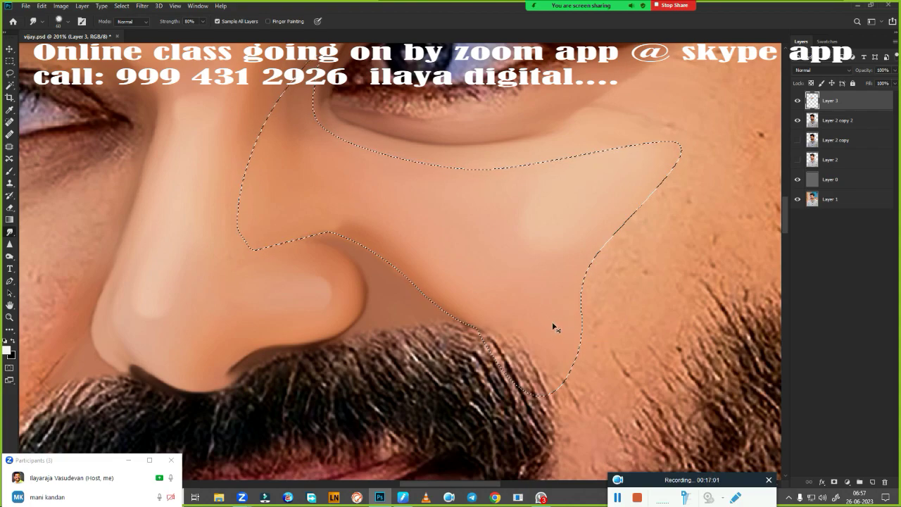
pyautogui.hotkey('shift', 'F6')
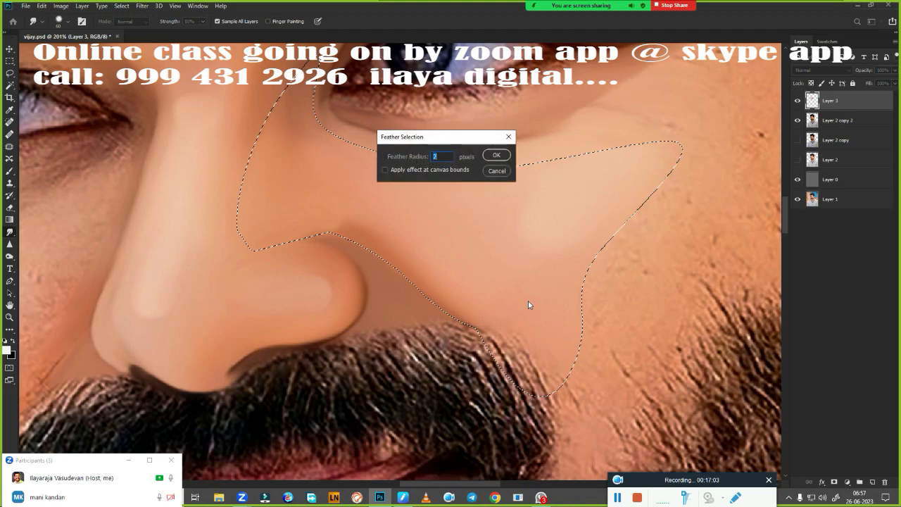
pyautogui.press('Return')
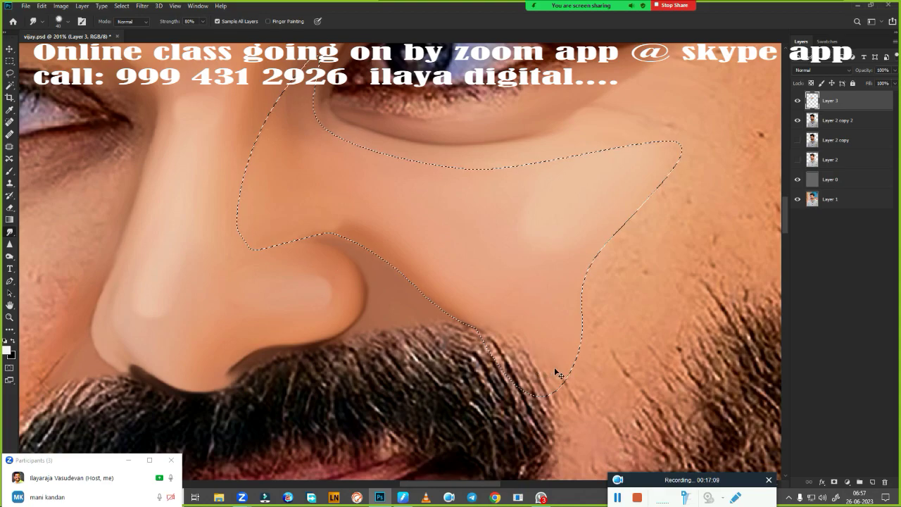
# Deselect the cheek, zoom out to the whole face and enlarge the brush to 50.
pyautogui.hotkey('ctrl', 'd')
pyautogui.hotkey('ctrl', '0')
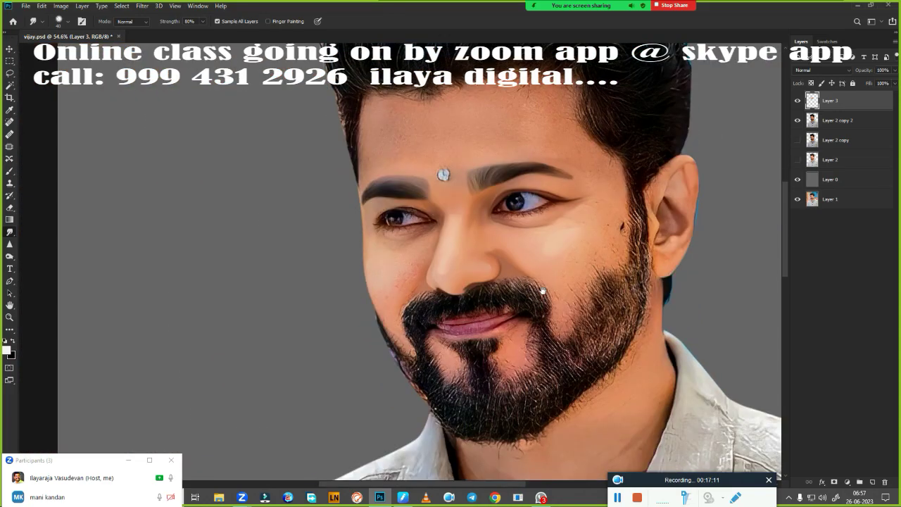
pyautogui.scroll(2, 543, 291)
pyautogui.scroll(3, 542, 291)
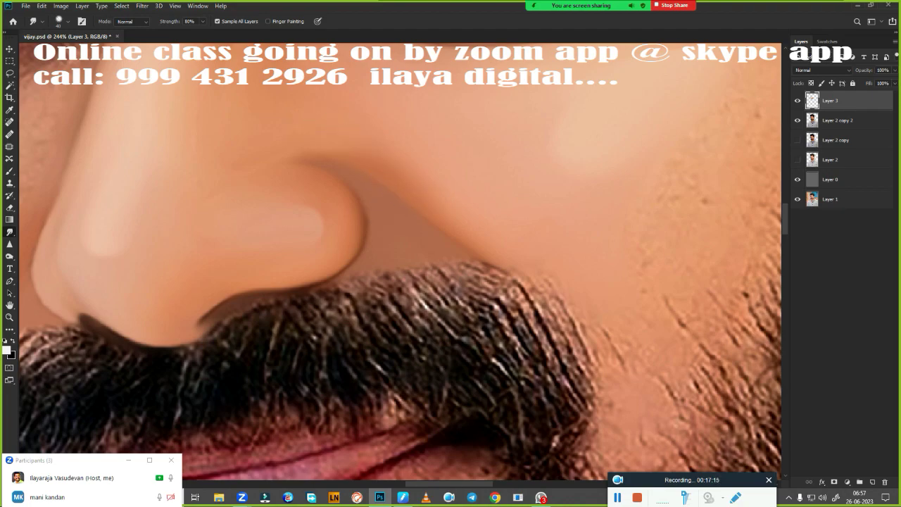
pyautogui.press(']')
# Zoom in on the right eye area and raise the smudge brush size to 125 px.
pyautogui.scroll(-3, 392, 327)
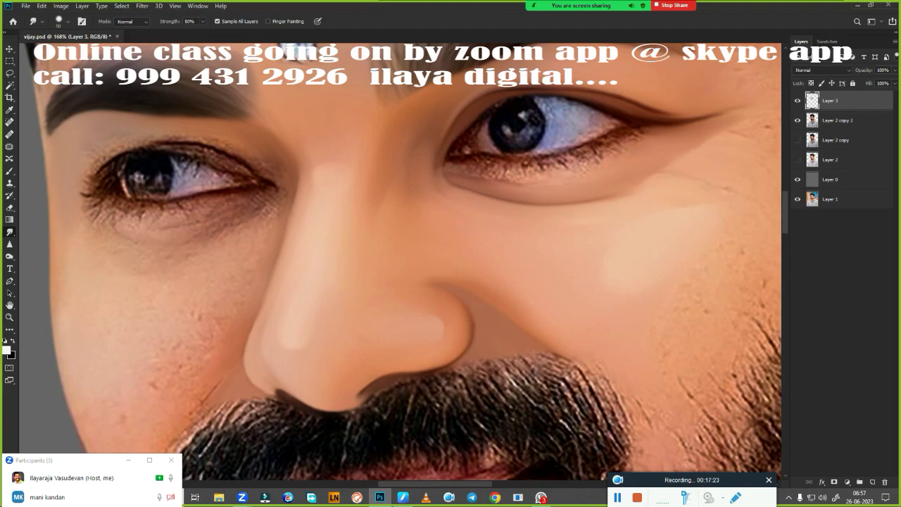
pyautogui.moveTo(608, 282); pyautogui.dragTo(439, 316)
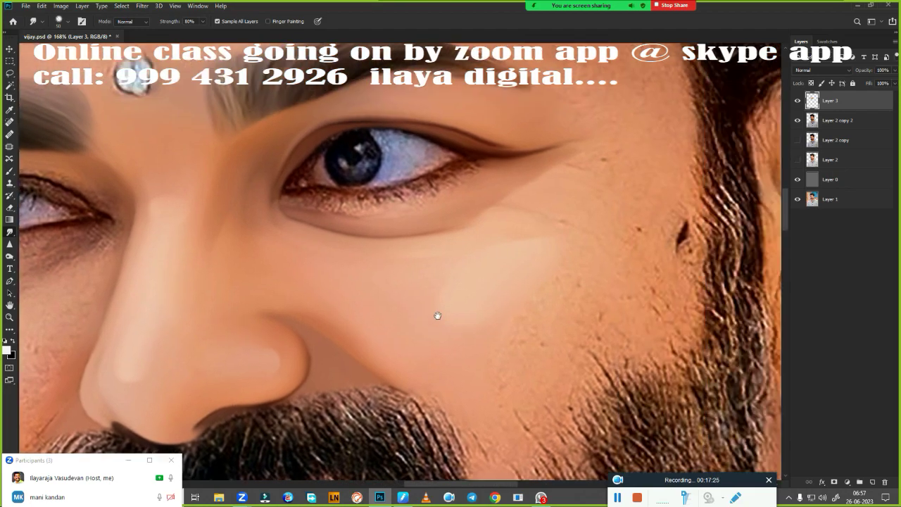
pyautogui.scroll(-1, 550, 307)
pyautogui.moveTo(550, 306)
pyautogui.mouseDown()
pyautogui.moveTo(450, 279)
pyautogui.moveTo(485, 391)
pyautogui.mouseUp()
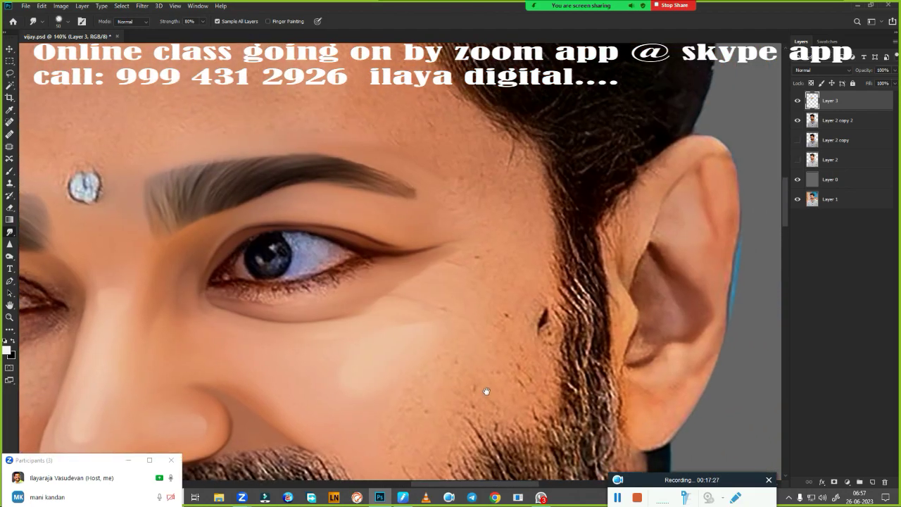
pyautogui.scroll(-2, 474, 323)
pyautogui.moveTo(540, 298)
pyautogui.mouseDown()
pyautogui.moveTo(515, 216)
pyautogui.moveTo(512, 300)
pyautogui.mouseUp()
pyautogui.scroll(2, 524, 202)
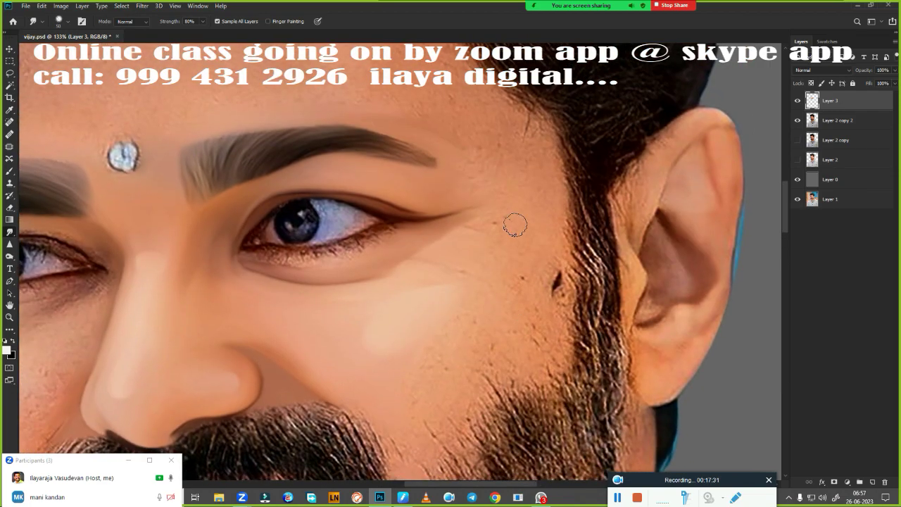
pyautogui.press(']')
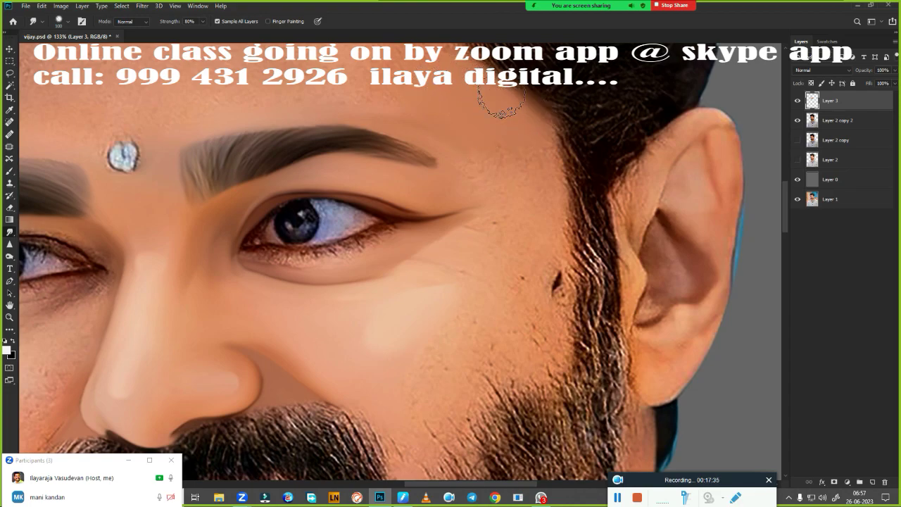
pyautogui.press(']')
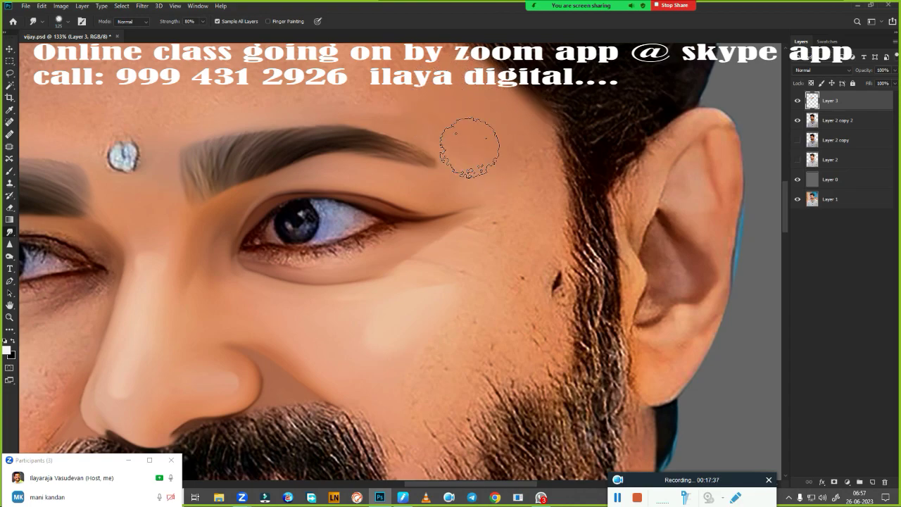
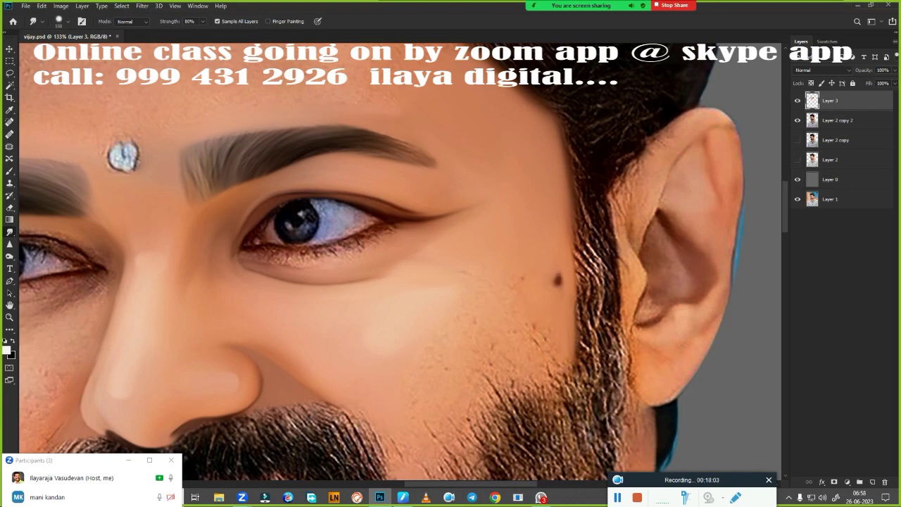
# Smudge the upper cheek stubble and the beard between mustache and chin into smooth skin.
pyautogui.moveTo(583, 360); pyautogui.dragTo(613, 173)
pyautogui.moveTo(510, 169)
pyautogui.mouseDown()
pyautogui.moveTo(519, 157)
pyautogui.moveTo(553, 177)
pyautogui.moveTo(577, 169)
pyautogui.moveTo(573, 151)
pyautogui.moveTo(542, 210)
pyautogui.mouseUp()
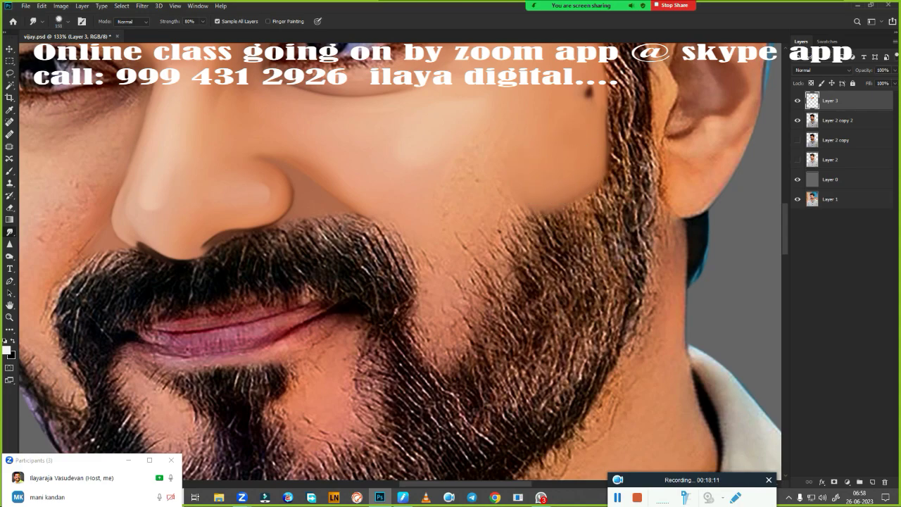
pyautogui.moveTo(442, 247)
pyautogui.mouseDown()
pyautogui.moveTo(439, 331)
pyautogui.moveTo(463, 302)
pyautogui.moveTo(457, 250)
pyautogui.moveTo(465, 246)
pyautogui.moveTo(481, 307)
pyautogui.mouseUp()
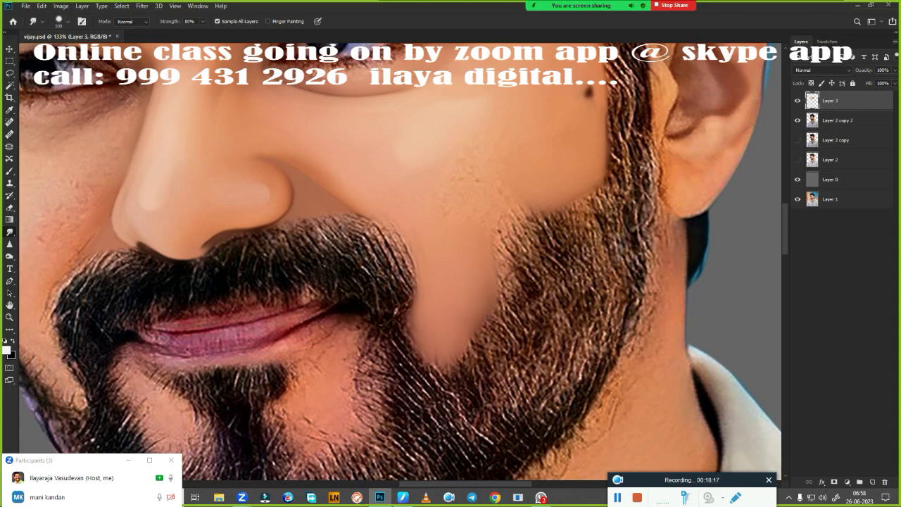
pyautogui.moveTo(520, 198); pyautogui.dragTo(507, 214)
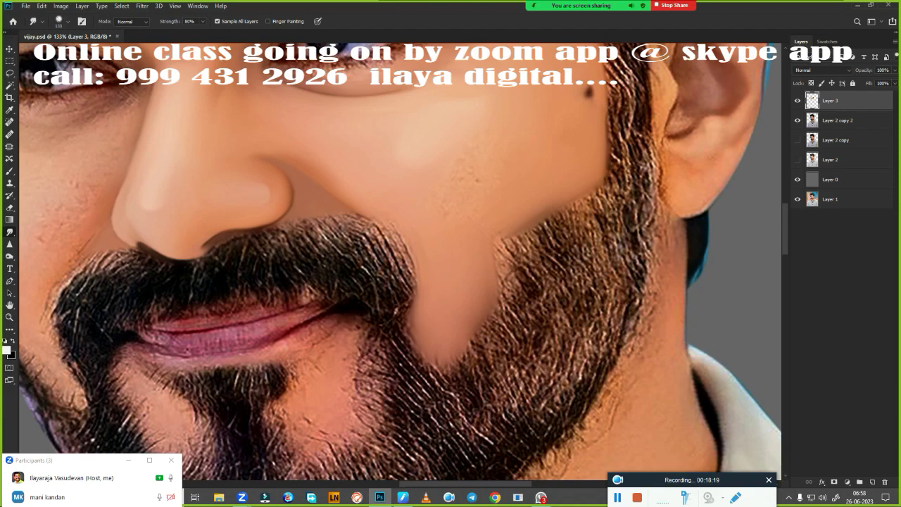
# Shrink the brush to 125 and smudge the chin stubble and a soft lighter cheek patch.
pyautogui.press('[')
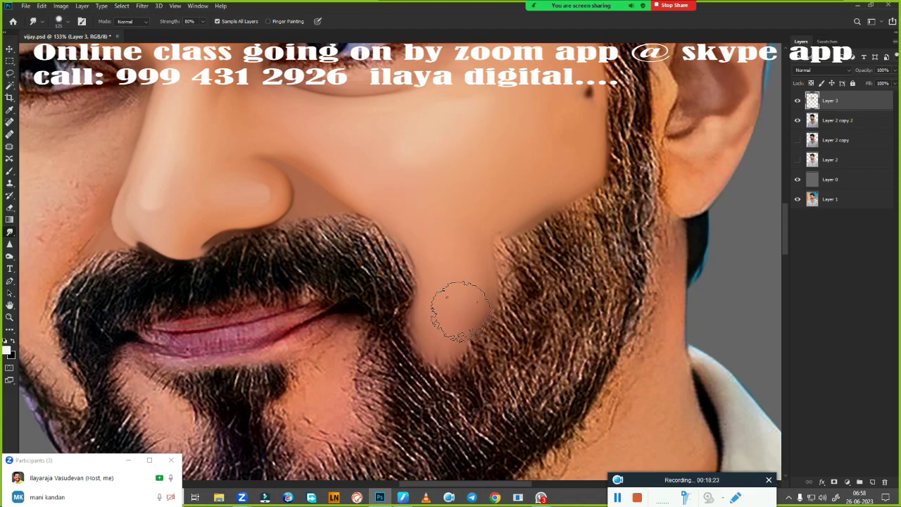
pyautogui.moveTo(460, 311); pyautogui.dragTo(462, 338)
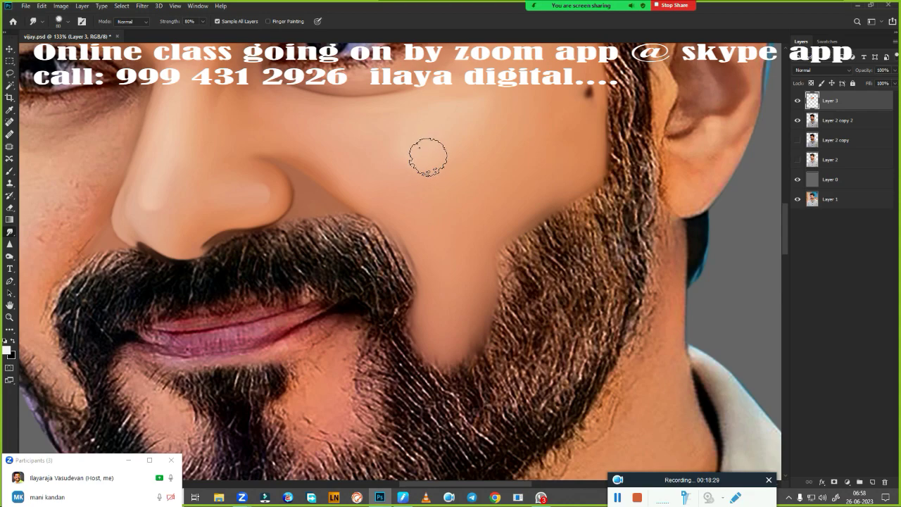
pyautogui.moveTo(428, 156); pyautogui.dragTo(428, 142)
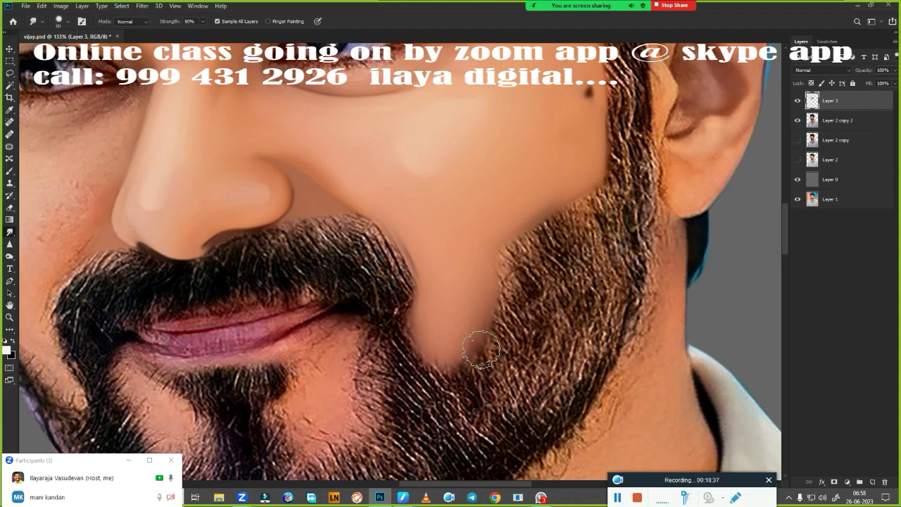
pyautogui.press('e')
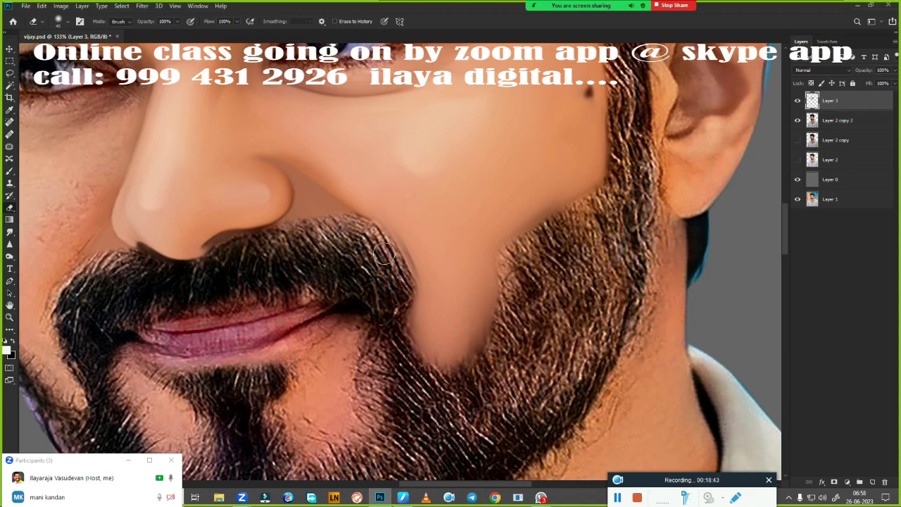
# Erase smudged skin along the mustache, chin and cheek edges toward the jaw to reveal beard hair.
pyautogui.moveTo(381, 244); pyautogui.dragTo(398, 279)
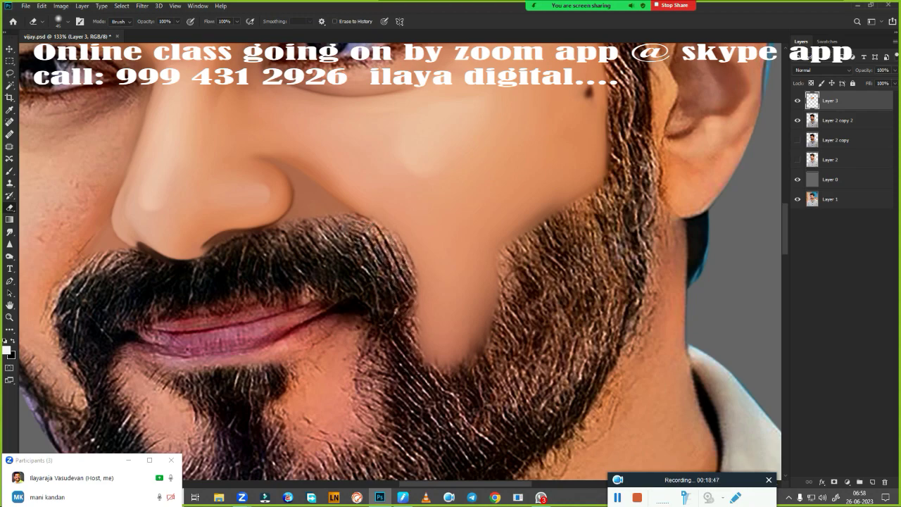
pyautogui.moveTo(419, 365)
pyautogui.mouseDown()
pyautogui.moveTo(484, 345)
pyautogui.moveTo(495, 262)
pyautogui.moveTo(529, 222)
pyautogui.moveTo(591, 191)
pyautogui.moveTo(595, 268)
pyautogui.moveTo(578, 336)
pyautogui.mouseUp()
pyautogui.moveTo(574, 74); pyautogui.dragTo(588, 191)
pyautogui.moveTo(590, 224); pyautogui.dragTo(597, 287)
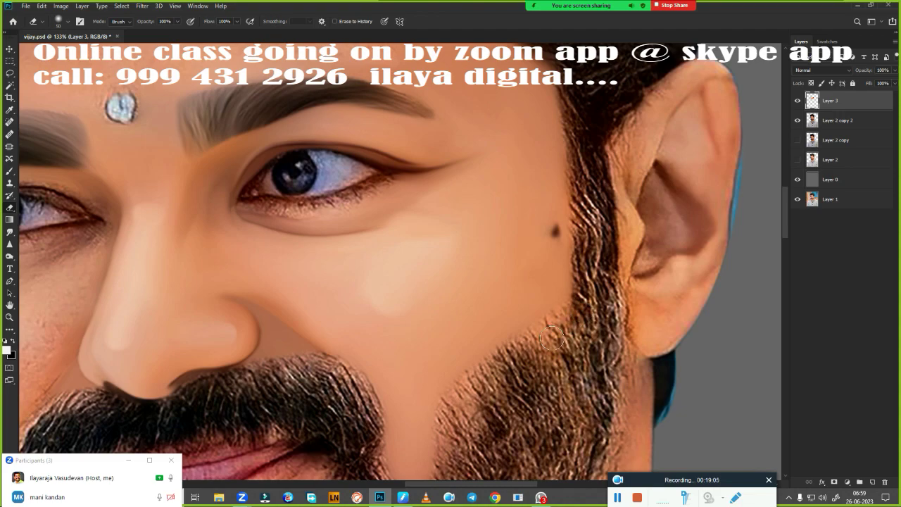
pyautogui.scroll(-2, 559, 383)
pyautogui.scroll(-2, 543, 392)
pyautogui.scroll(-2, 553, 345)
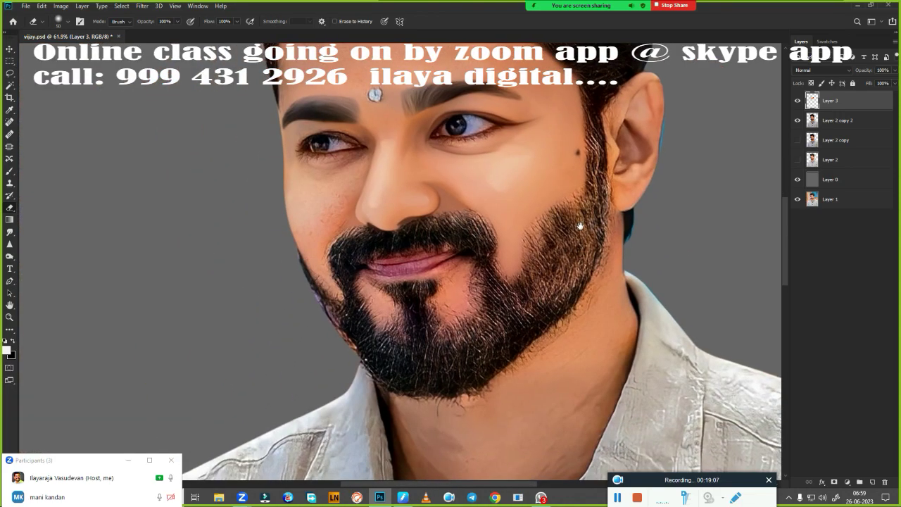
pyautogui.scroll(-1, 584, 226)
pyautogui.click(797, 100)
pyautogui.click(797, 101)
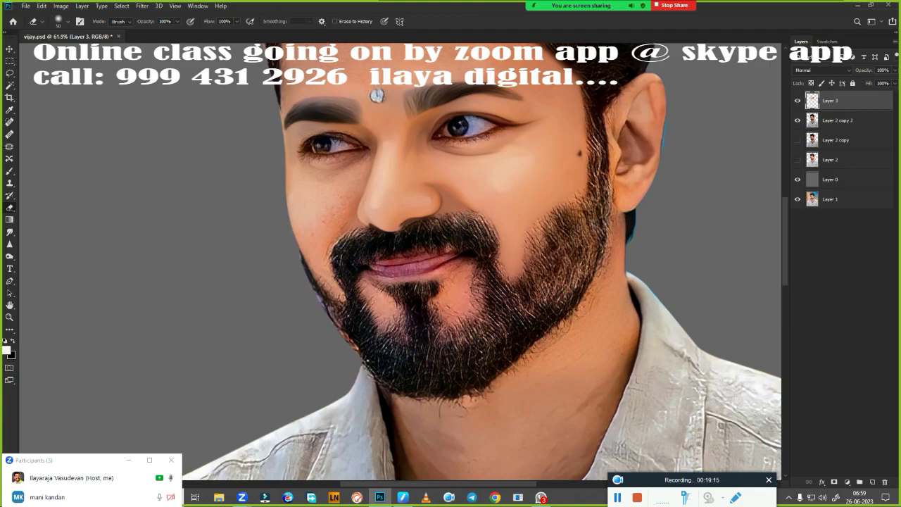
pyautogui.scroll(1, 416, 255)
pyautogui.scroll(1, 452, 227)
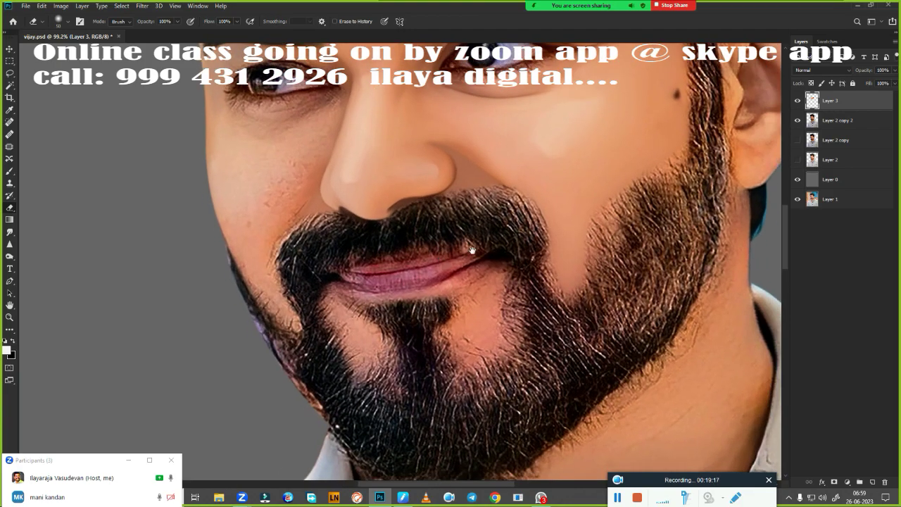
pyautogui.scroll(1, 479, 247)
pyautogui.scroll(1, 504, 261)
pyautogui.moveTo(469, 314); pyautogui.dragTo(499, 343)
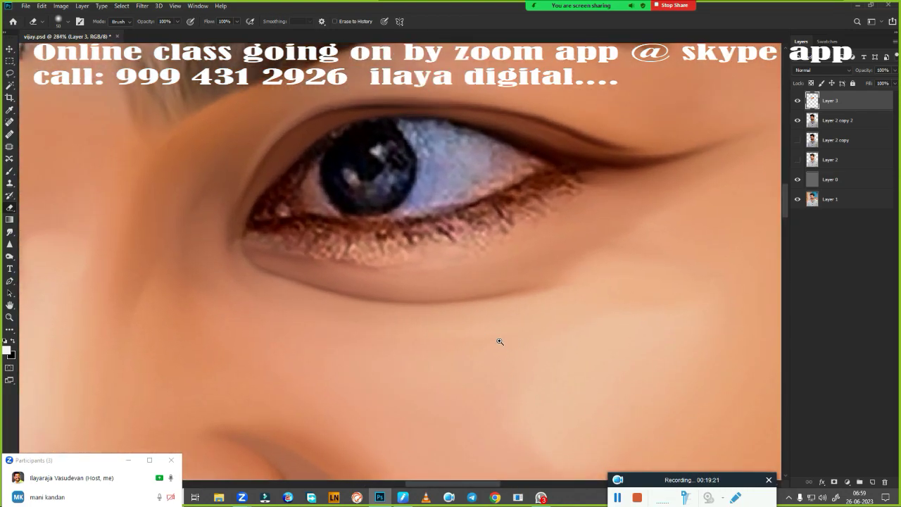
# With a 30 px Smudge brush, smooth the under-lid shadow, lower lash line and inner eye corner.
pyautogui.press('r')
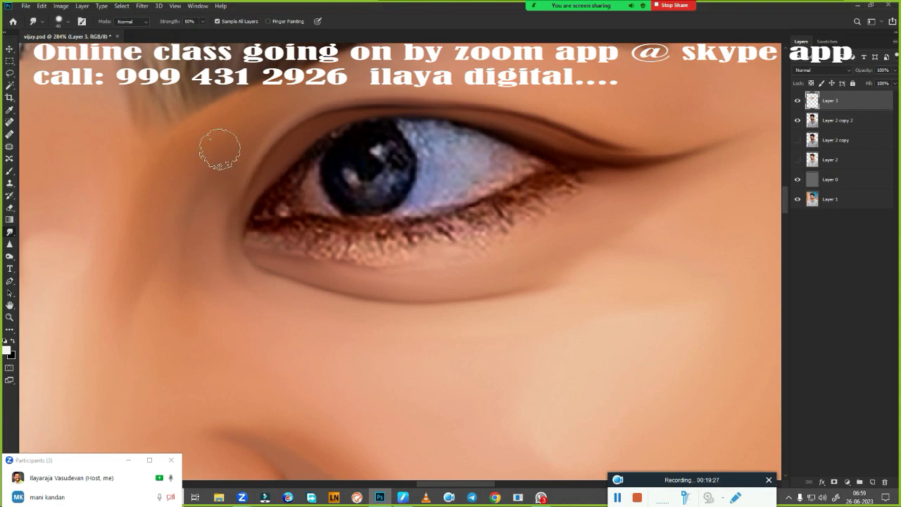
pyautogui.press(']')
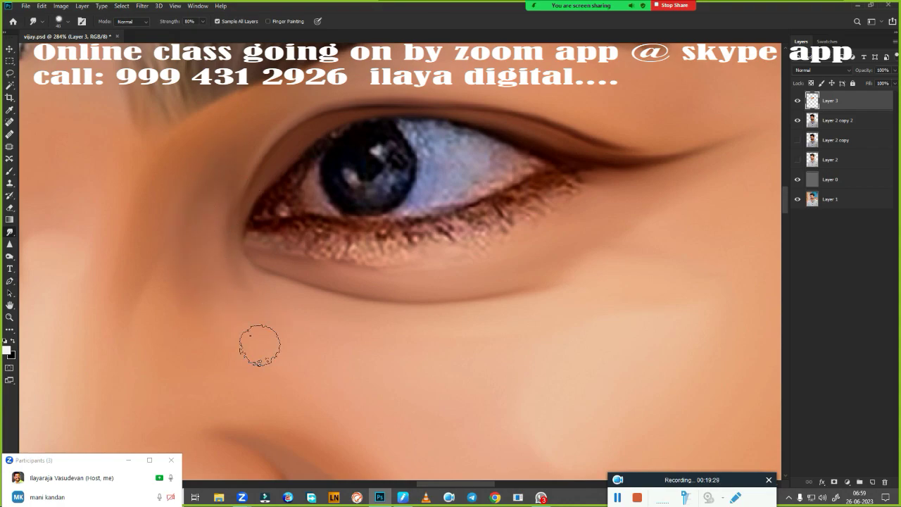
pyautogui.press('[')
pyautogui.moveTo(282, 277); pyautogui.dragTo(446, 294)
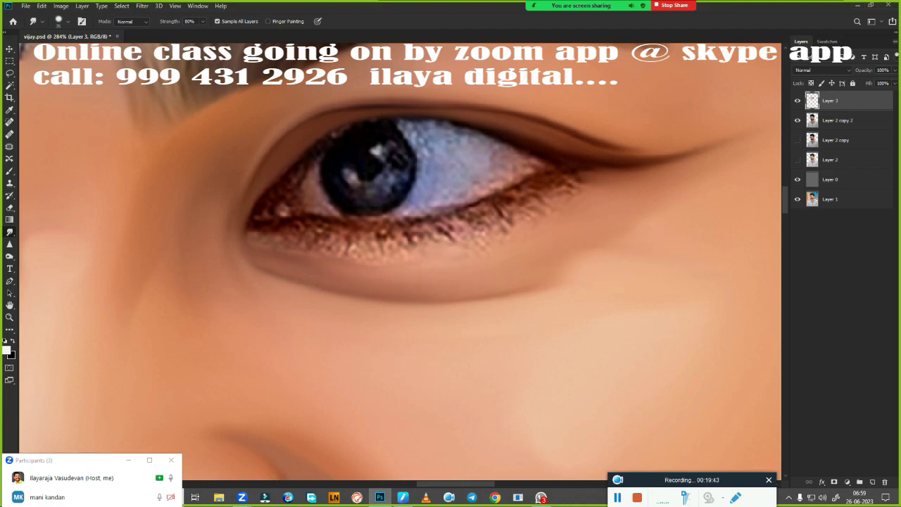
pyautogui.moveTo(298, 242)
pyautogui.mouseDown()
pyautogui.moveTo(318, 241)
pyautogui.moveTo(289, 246)
pyautogui.moveTo(356, 250)
pyautogui.moveTo(451, 234)
pyautogui.moveTo(566, 193)
pyautogui.moveTo(560, 204)
pyautogui.moveTo(483, 225)
pyautogui.moveTo(472, 237)
pyautogui.moveTo(426, 237)
pyautogui.moveTo(488, 229)
pyautogui.moveTo(296, 259)
pyautogui.moveTo(362, 268)
pyautogui.moveTo(275, 253)
pyautogui.moveTo(380, 274)
pyautogui.moveTo(477, 252)
pyautogui.moveTo(465, 254)
pyautogui.moveTo(544, 215)
pyautogui.moveTo(519, 204)
pyautogui.moveTo(626, 186)
pyautogui.moveTo(455, 242)
pyautogui.mouseUp()
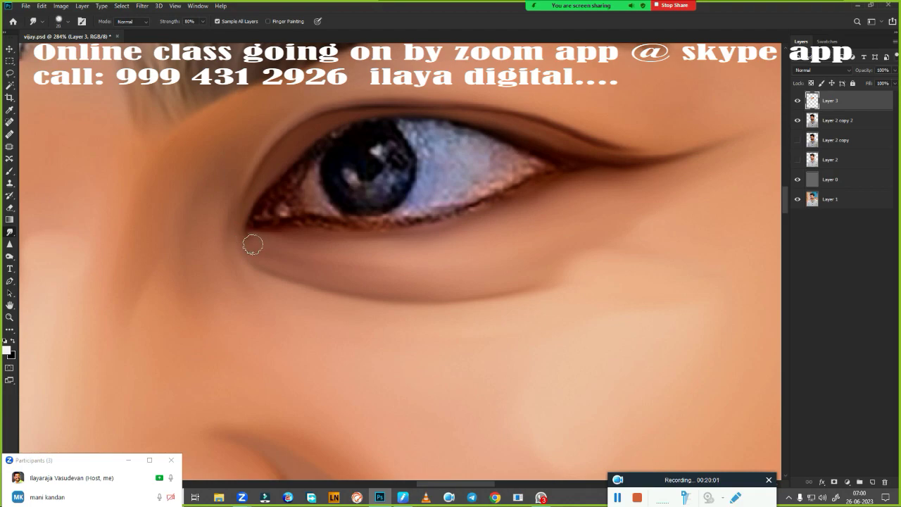
pyautogui.moveTo(253, 245)
pyautogui.mouseDown()
pyautogui.moveTo(239, 239)
pyautogui.moveTo(251, 246)
pyautogui.mouseUp()
pyautogui.moveTo(369, 277); pyautogui.dragTo(271, 258)
# Choose a 20 px brush tip and zoom in closer on the eye.
pyautogui.rightClick(341, 225)
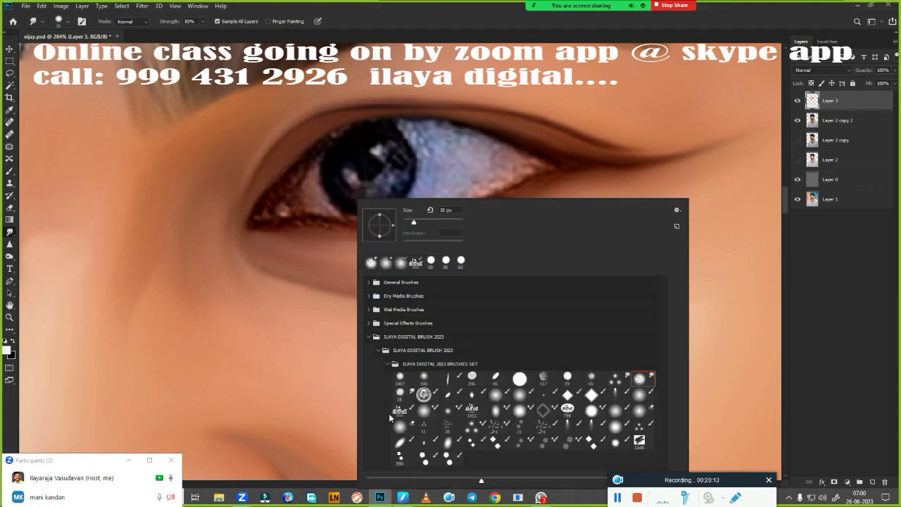
pyautogui.click(425, 413)
pyautogui.press('Escape')
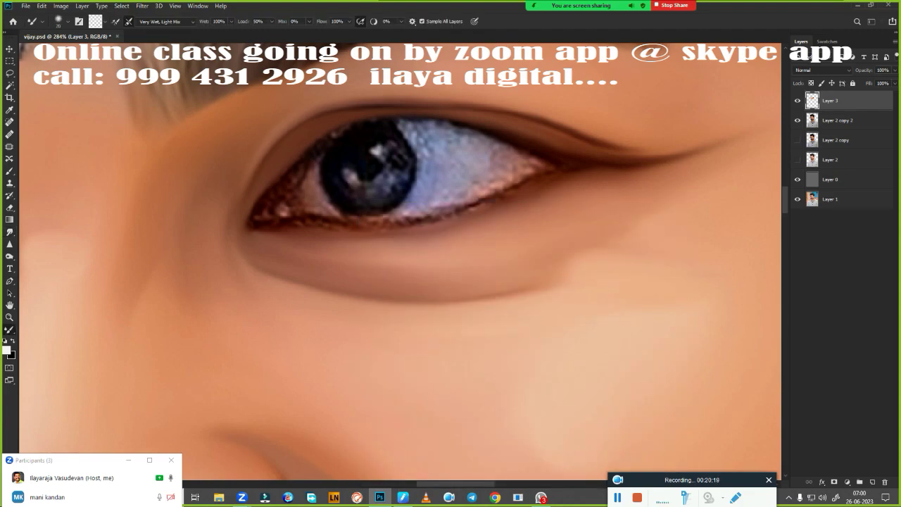
pyautogui.moveTo(455, 258); pyautogui.dragTo(467, 256)
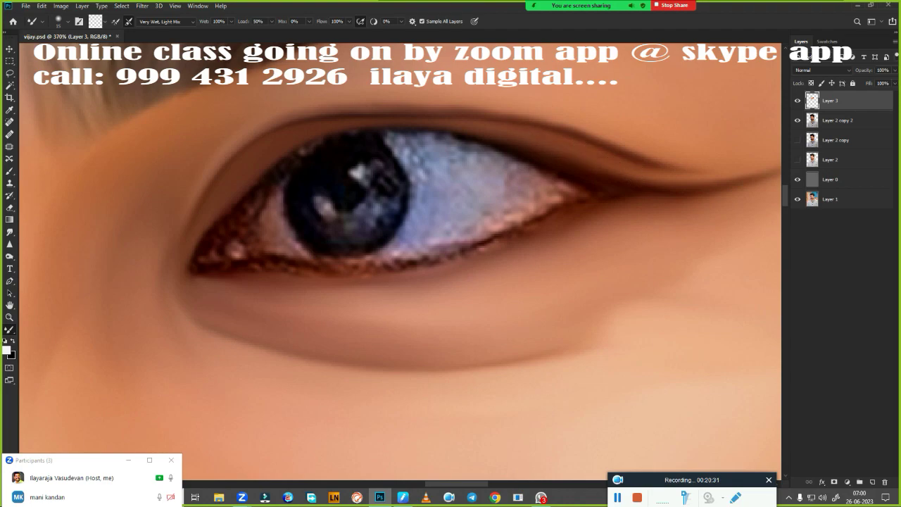
# Darken the eyeliner tail, eyelid and upper lash line above the iris with painted strokes.
pyautogui.moveTo(614, 177); pyautogui.dragTo(756, 178)
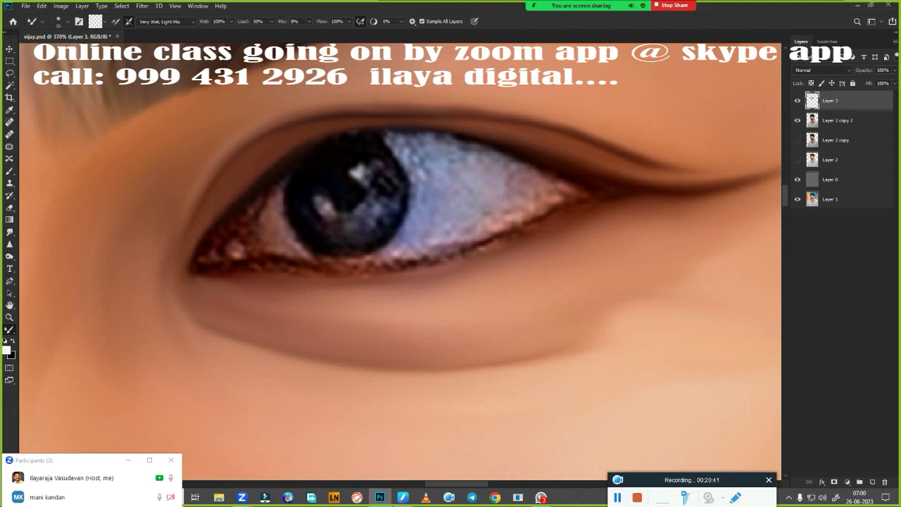
pyautogui.click(237, 196)
pyautogui.moveTo(386, 135); pyautogui.dragTo(479, 145)
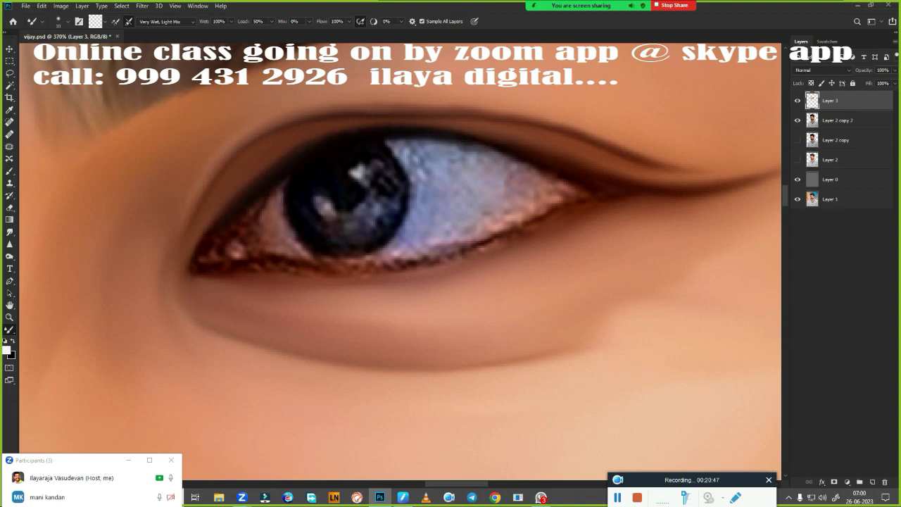
pyautogui.moveTo(414, 134); pyautogui.dragTo(510, 155)
pyautogui.moveTo(416, 138); pyautogui.dragTo(459, 144)
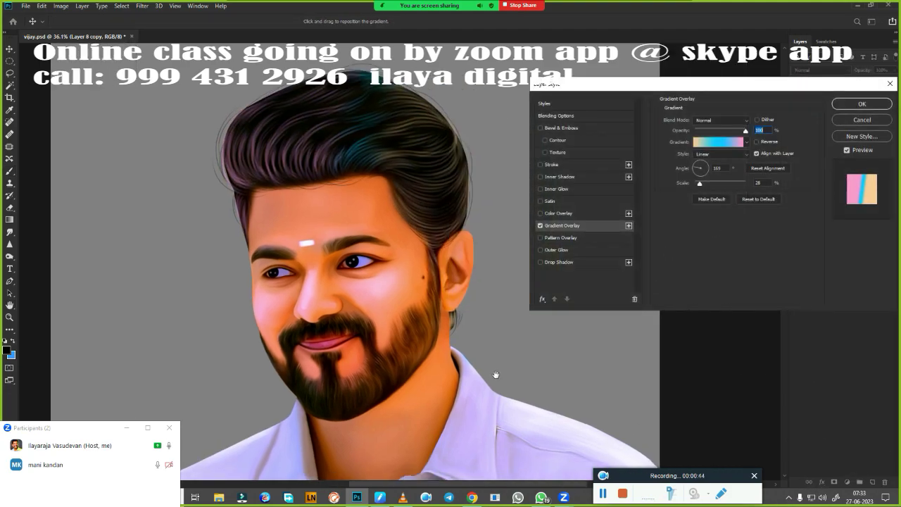
# Re-angle the hair's Gradient Overlay, set its first stop to yellow #ffff33 and scale it to 123%.
pyautogui.click(718, 141)
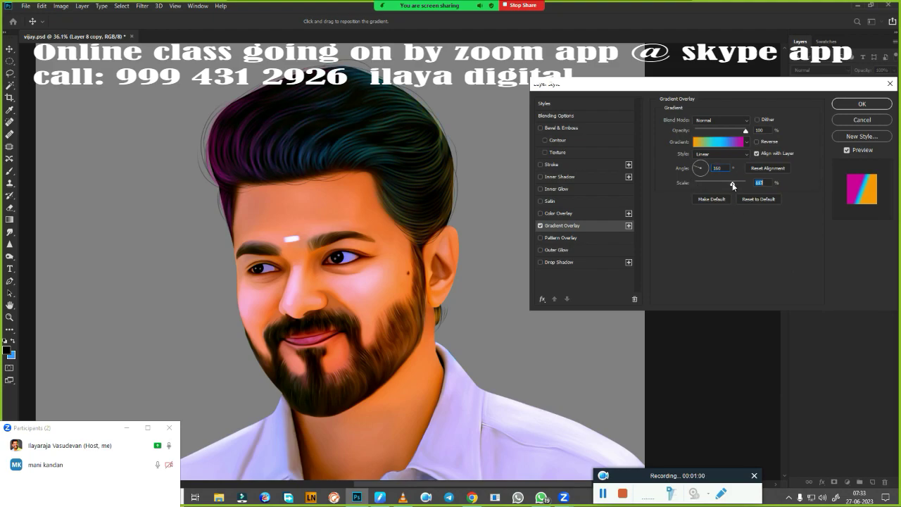
pyautogui.moveTo(732, 186); pyautogui.dragTo(698, 172)
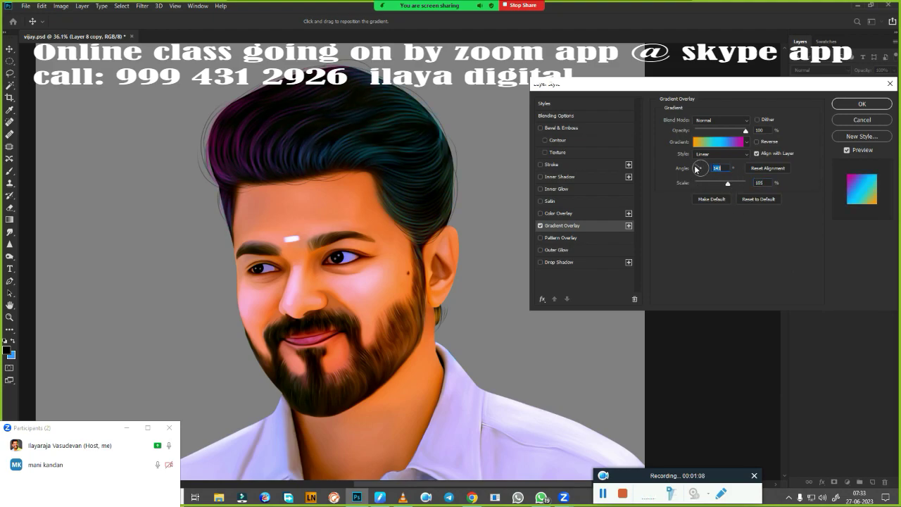
pyautogui.click(718, 141)
pyautogui.doubleClick(668, 330)
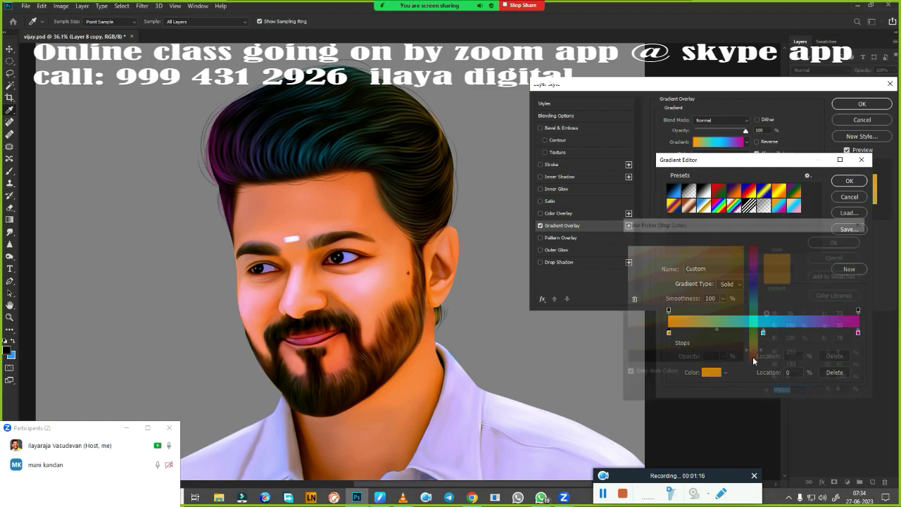
pyautogui.moveTo(753, 356); pyautogui.dragTo(753, 339)
pyautogui.click(721, 244)
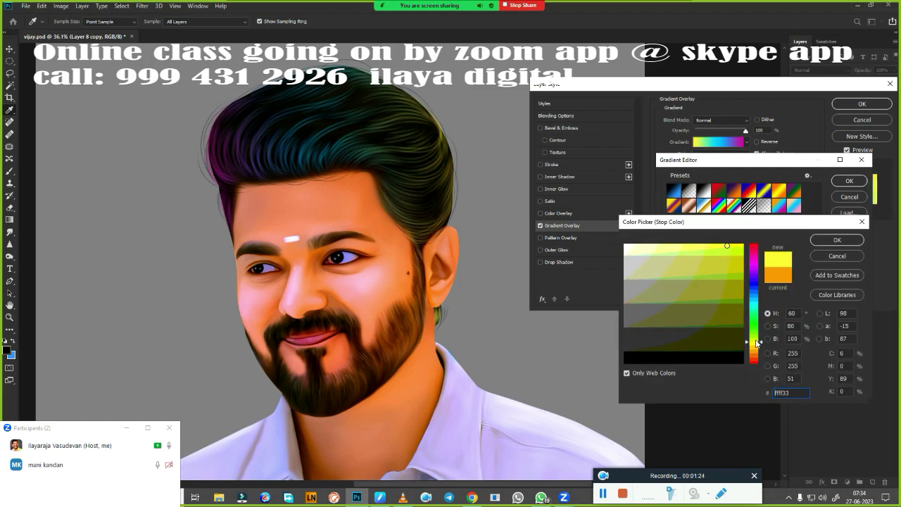
pyautogui.click(837, 239)
pyautogui.click(849, 180)
pyautogui.moveTo(728, 183); pyautogui.dragTo(736, 184)
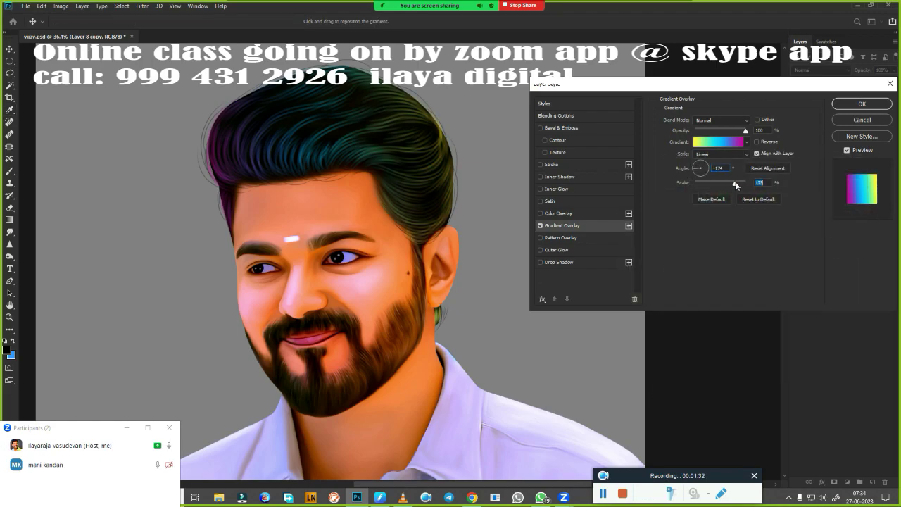
pyautogui.click(862, 103)
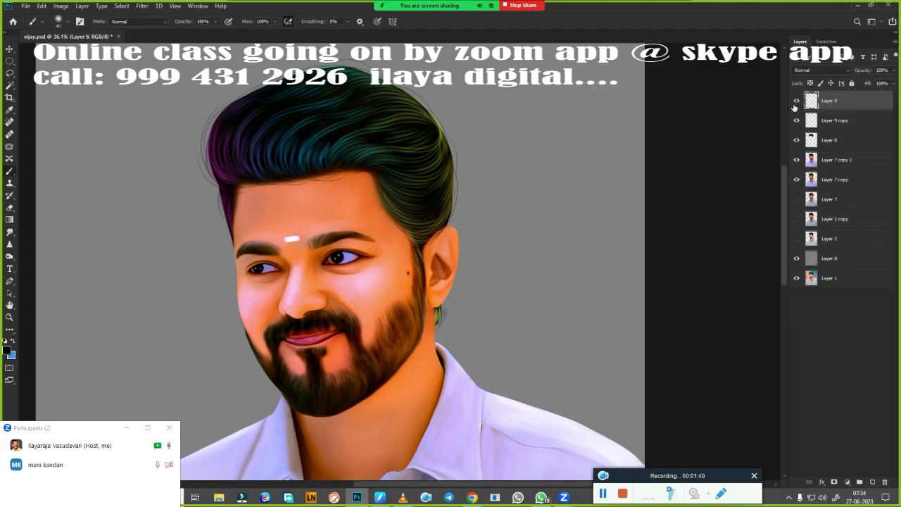
# Use Hue/Saturation to shift the hair's hue toward green.
pyautogui.hotkey('ctrl', 'u')
pyautogui.moveTo(706, 126)
pyautogui.mouseDown()
pyautogui.moveTo(661, 138)
pyautogui.moveTo(716, 127)
pyautogui.moveTo(704, 135)
pyautogui.mouseUp()
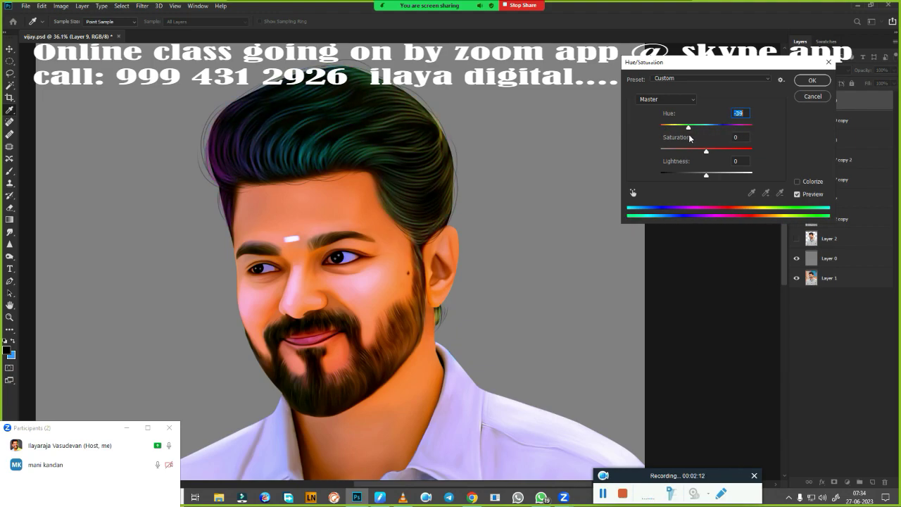
pyautogui.click(811, 81)
pyautogui.moveTo(415, 231)
pyautogui.mouseDown()
pyautogui.moveTo(420, 223)
pyautogui.moveTo(480, 256)
pyautogui.mouseUp()
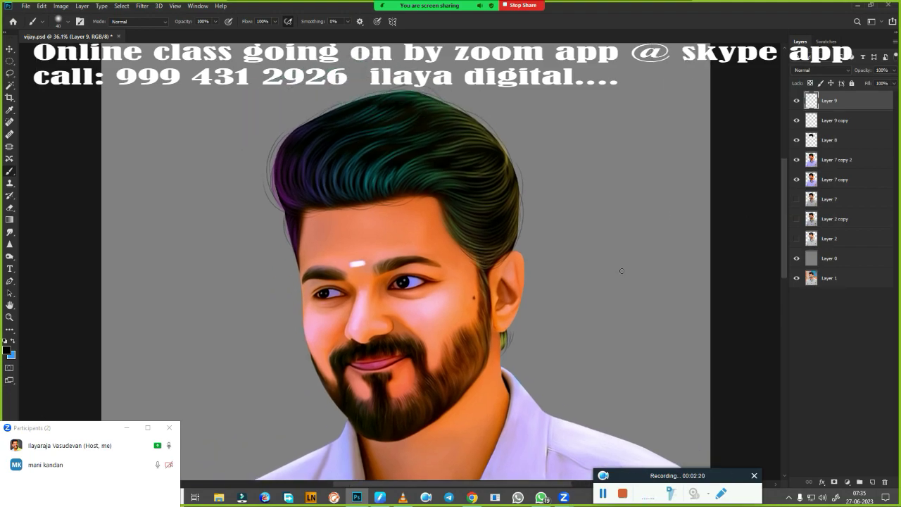
# On new Layer 10, paint yellow highlights across the top, left and right edges of the hair.
pyautogui.click(872, 483)
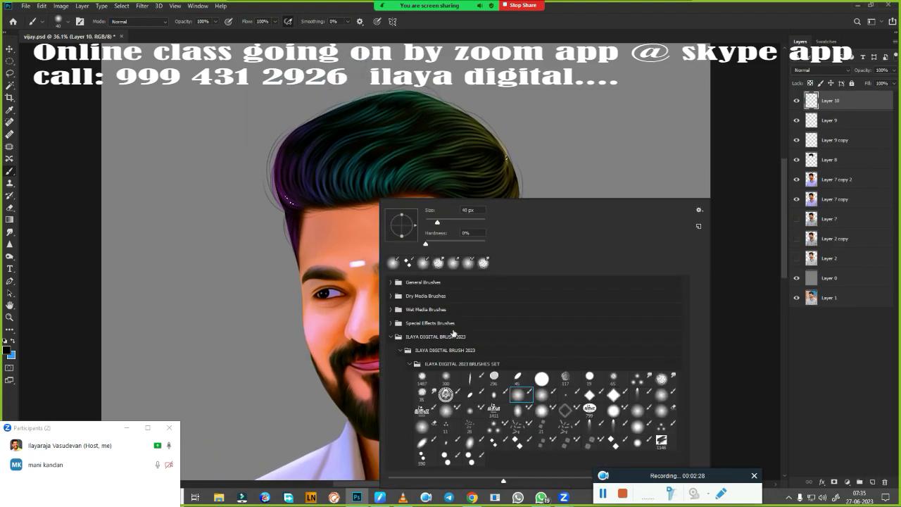
pyautogui.rightClick(504, 340)
pyautogui.press('Escape')
pyautogui.click(12, 352)
pyautogui.click(504, 340)
pyautogui.press('Return')
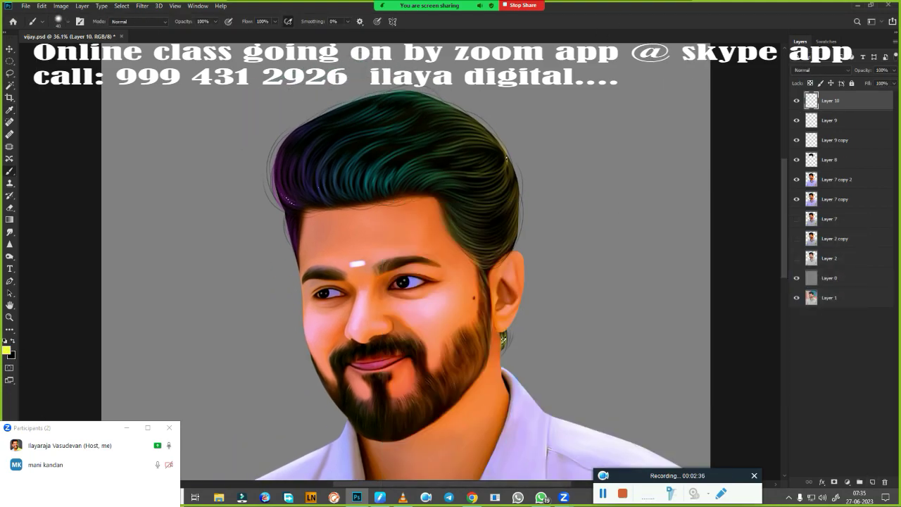
pyautogui.moveTo(500, 155)
pyautogui.mouseDown()
pyautogui.moveTo(310, 133)
pyautogui.moveTo(282, 211)
pyautogui.mouseUp()
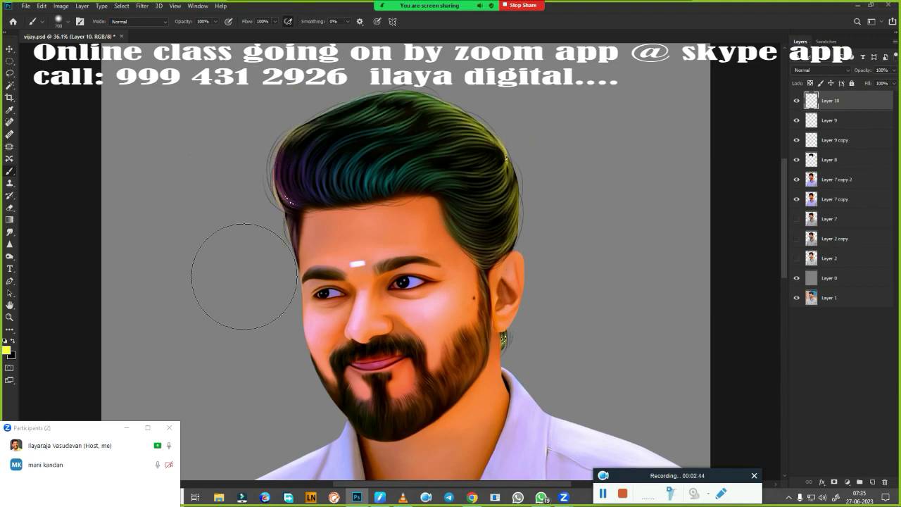
pyautogui.moveTo(285, 172); pyautogui.dragTo(288, 127)
pyautogui.moveTo(522, 232)
pyautogui.mouseDown()
pyautogui.moveTo(451, 98)
pyautogui.moveTo(278, 148)
pyautogui.mouseUp()
pyautogui.scroll(3, 354, 147)
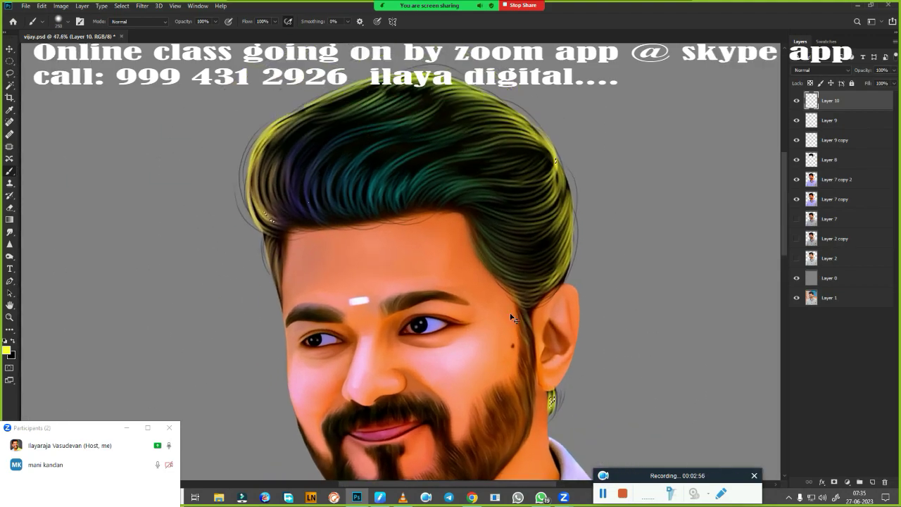
# Add a Gradient Overlay style to the highlight layer and create empty Layer 11 above it.
pyautogui.click(821, 482)
pyautogui.click(842, 452)
pyautogui.moveTo(743, 90); pyautogui.dragTo(823, 185)
pyautogui.press('Return')
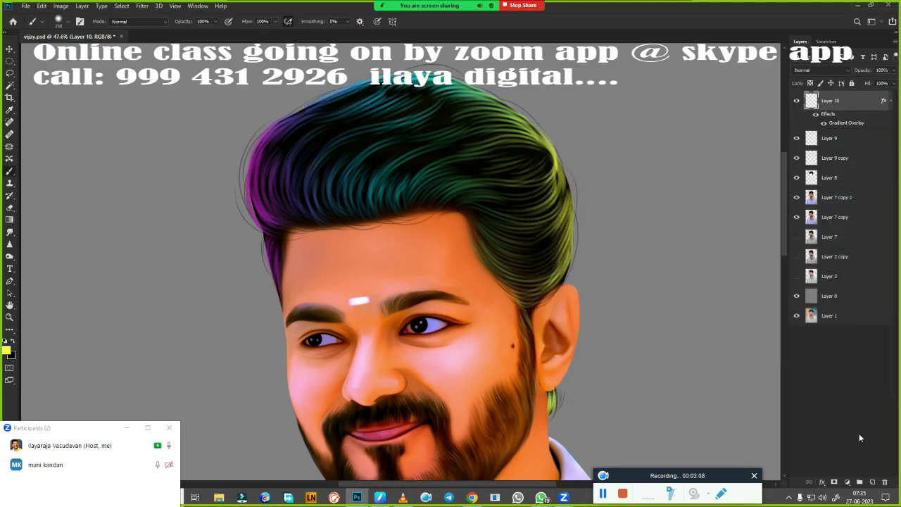
pyautogui.scroll(-3, 617, 149)
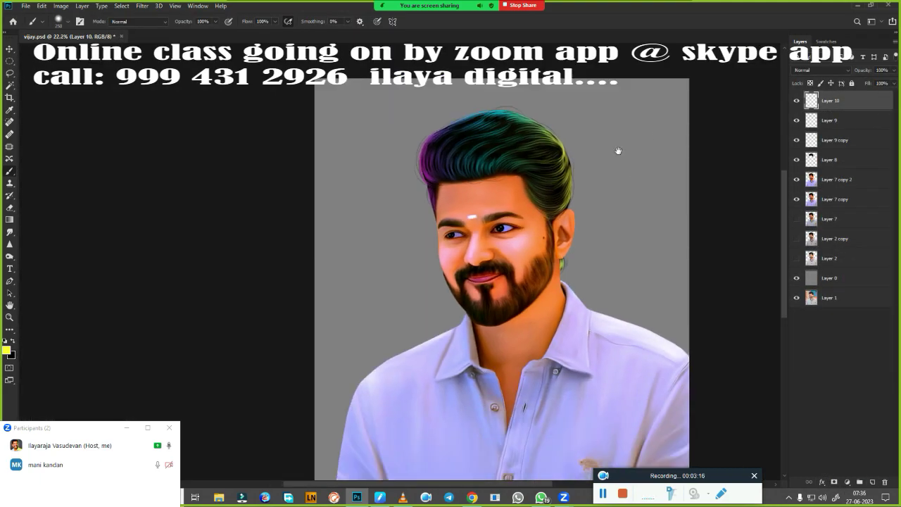
pyautogui.click(872, 482)
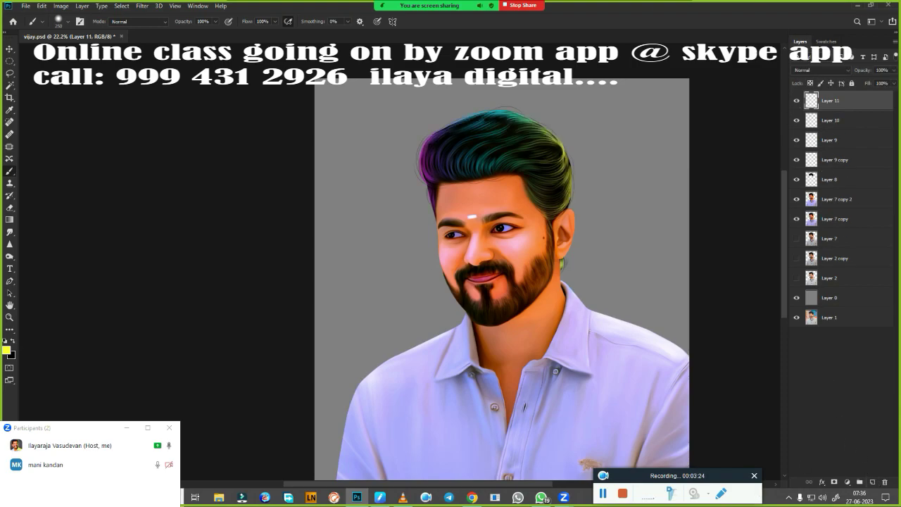
# Set the brush to 40 px and fill background Layer 0 with black.
pyautogui.rightClick(558, 392)
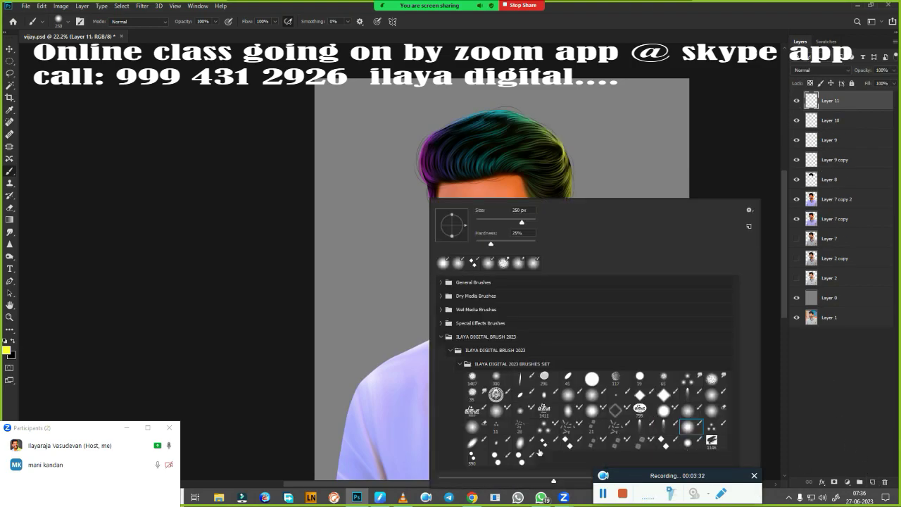
pyautogui.doubleClick(540, 453)
pyautogui.scroll(5, 350, 413)
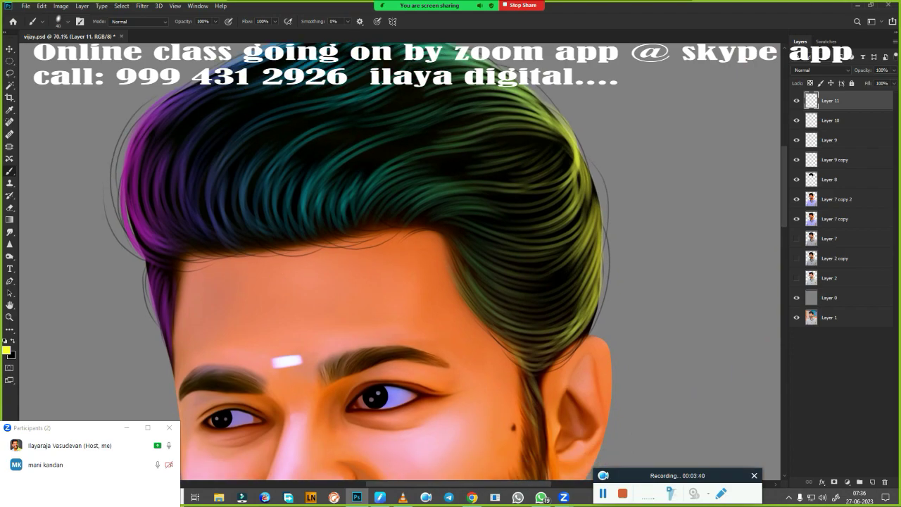
pyautogui.click(844, 297)
pyautogui.hotkey('ctrl', 'BackSpace')
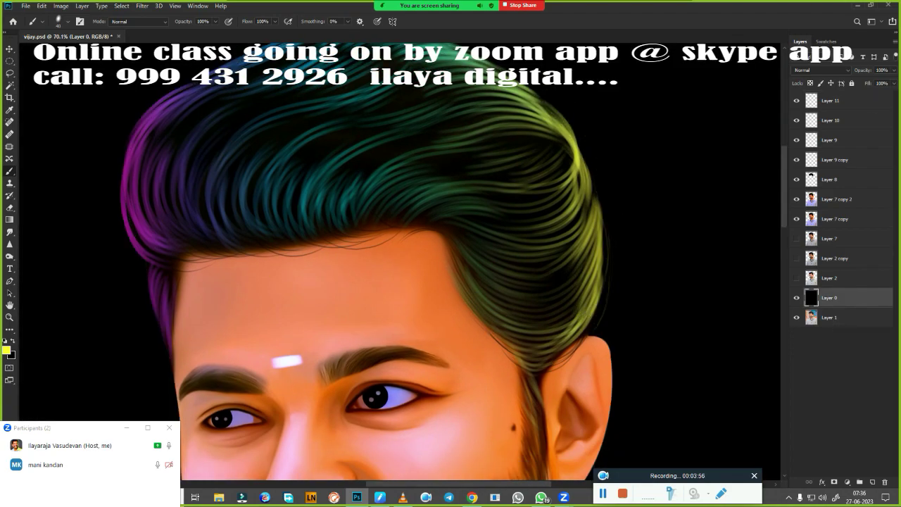
# On Layer 11, paint a thin hair strand along the hair's left edge with a strand brush.
pyautogui.click(811, 99)
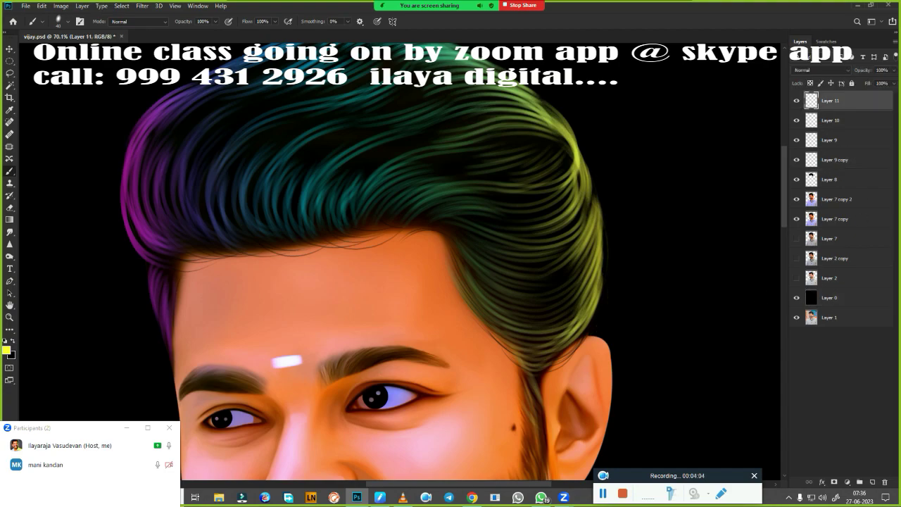
pyautogui.press('F5')
pyautogui.press('F5')
pyautogui.rightClick(498, 199)
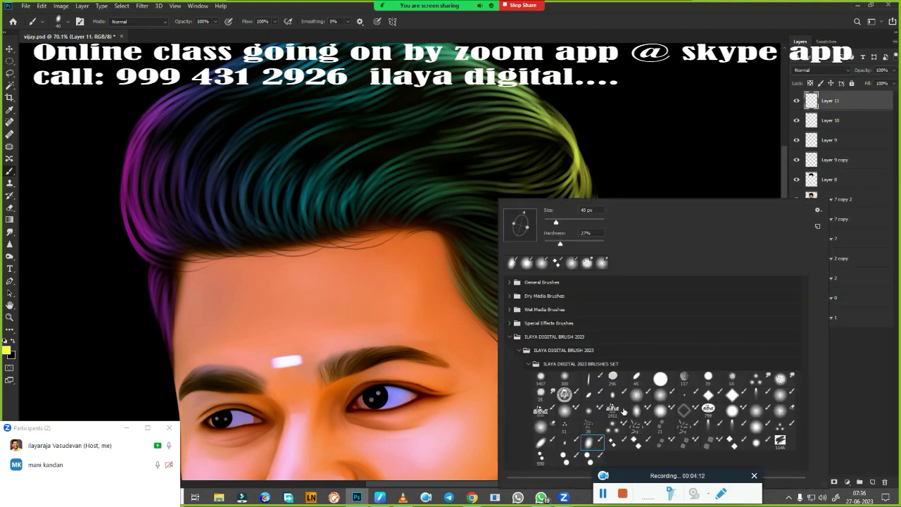
pyautogui.doubleClick(595, 399)
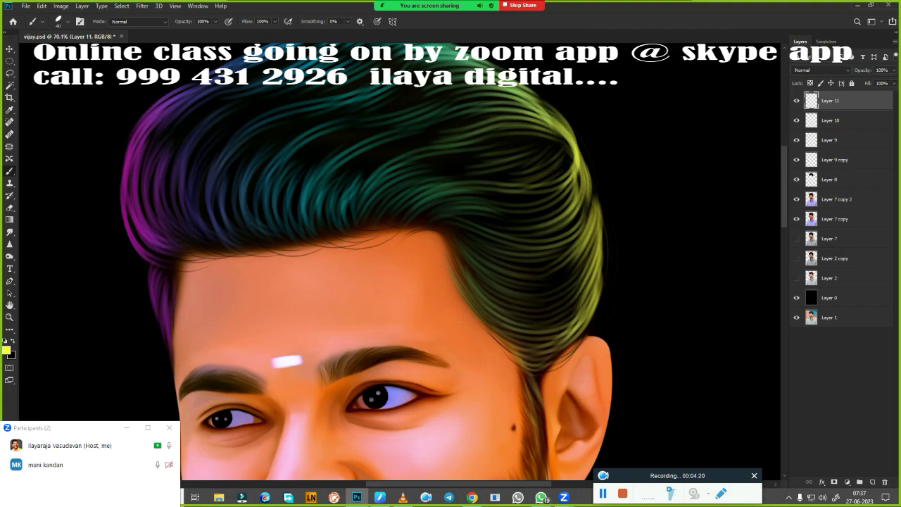
pyautogui.scroll(5, 465, 166)
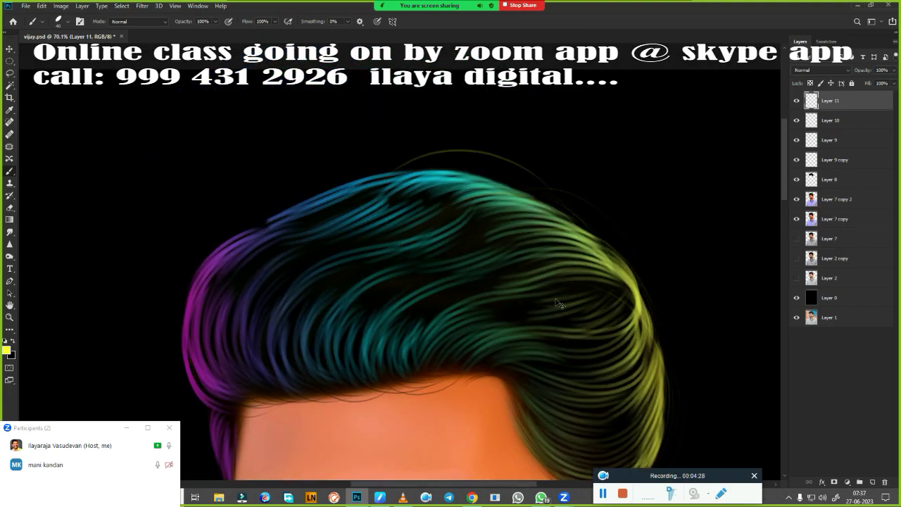
pyautogui.moveTo(466, 167); pyautogui.dragTo(176, 310)
pyautogui.click(831, 298)
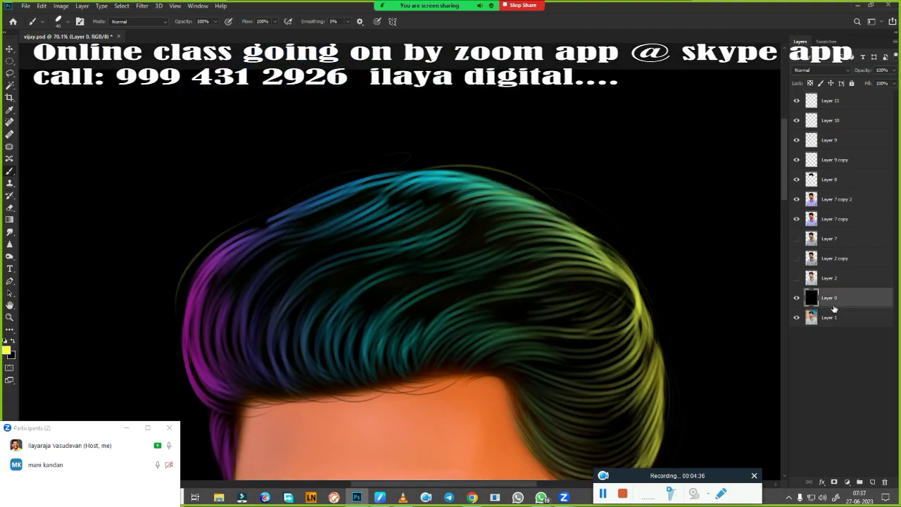
pyautogui.rightClick(403, 198)
# Pick a pink foreground colour and select Layer 11 for painting the face.
pyautogui.press('Escape')
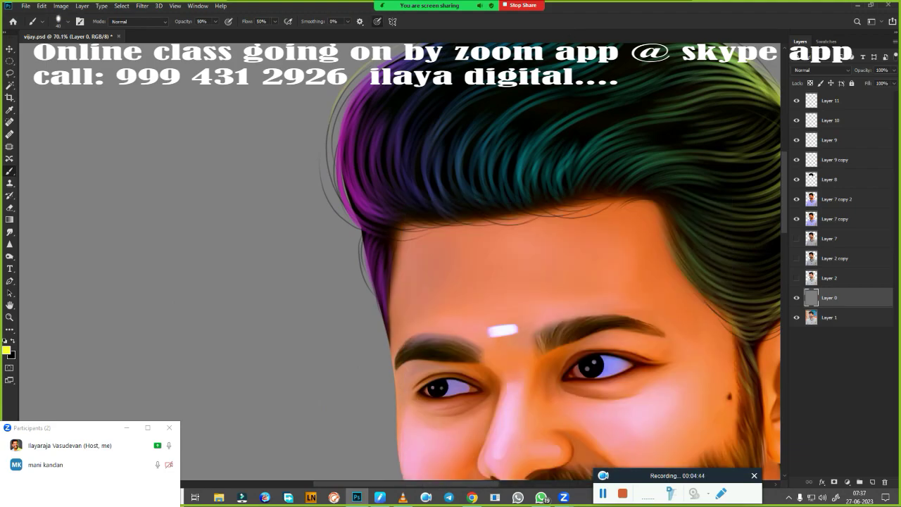
pyautogui.click(7, 350)
pyautogui.click(753, 262)
pyautogui.click(646, 249)
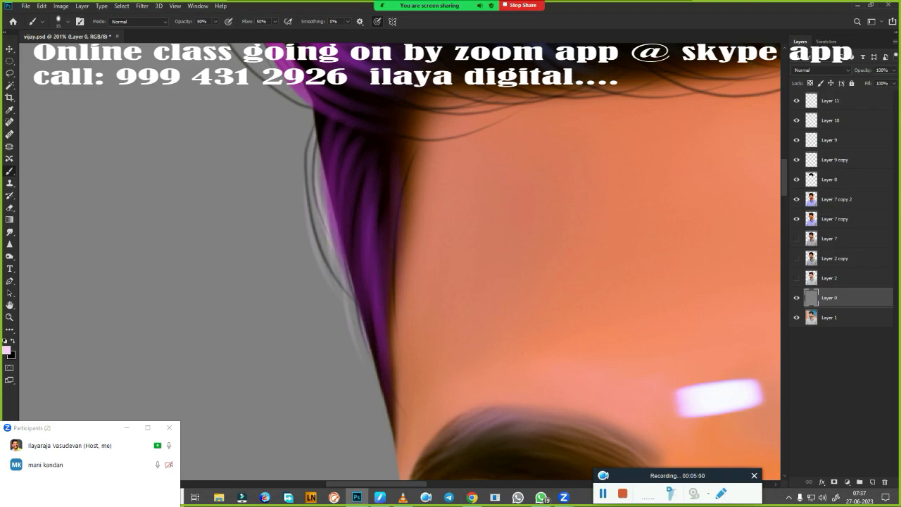
pyautogui.click(831, 101)
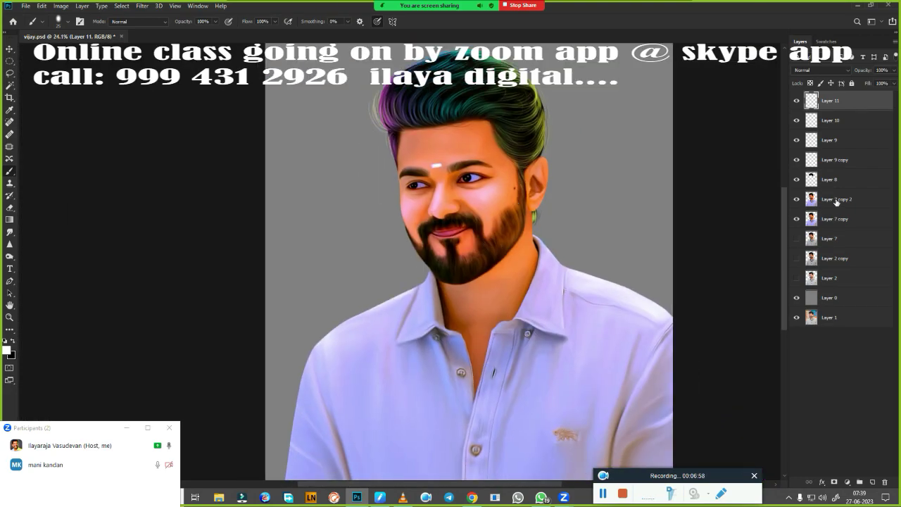
# Copy the feathered left side of Layer 7 copy 2 to Layer 12, shifting its shadows toward magenta and blue.
pyautogui.click(836, 201)
pyautogui.press('l')
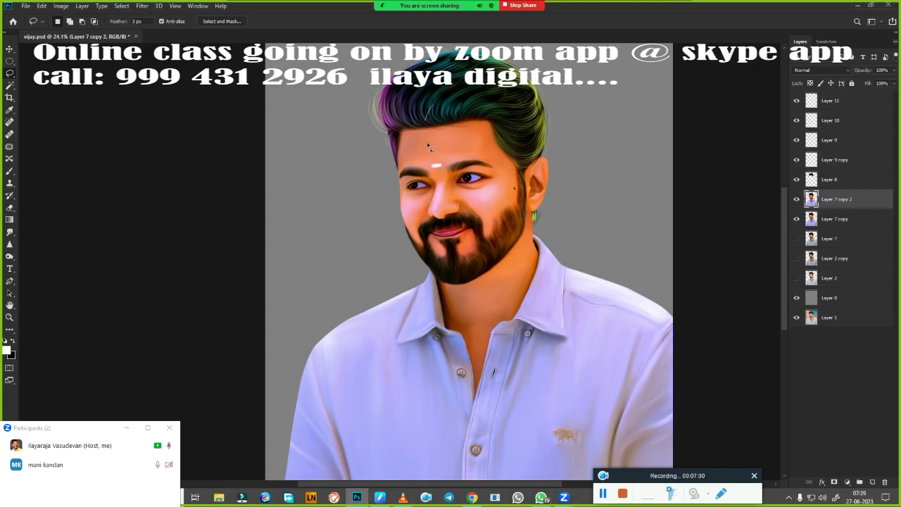
pyautogui.moveTo(303, 63); pyautogui.dragTo(352, 478)
pyautogui.press('Return')
pyautogui.hotkey('ctrl', 'j')
pyautogui.hotkey('ctrl', 'b')
pyautogui.moveTo(647, 156); pyautogui.dragTo(662, 156)
pyautogui.moveTo(646, 145); pyautogui.dragTo(626, 146)
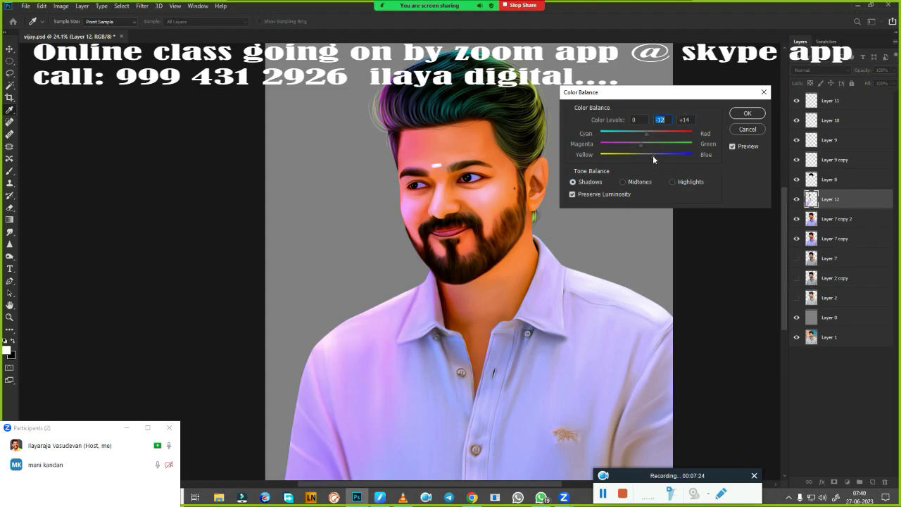
pyautogui.press('Return')
# Reduce Layer 12's fill, then copy the right side to Layer 13 and shift it toward cyan.
pyautogui.press('l')
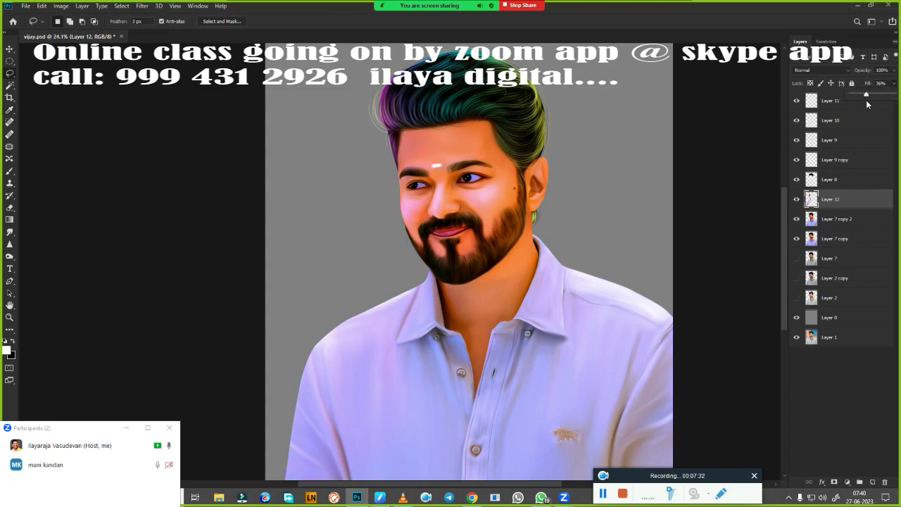
pyautogui.hotkey('alt', '[')
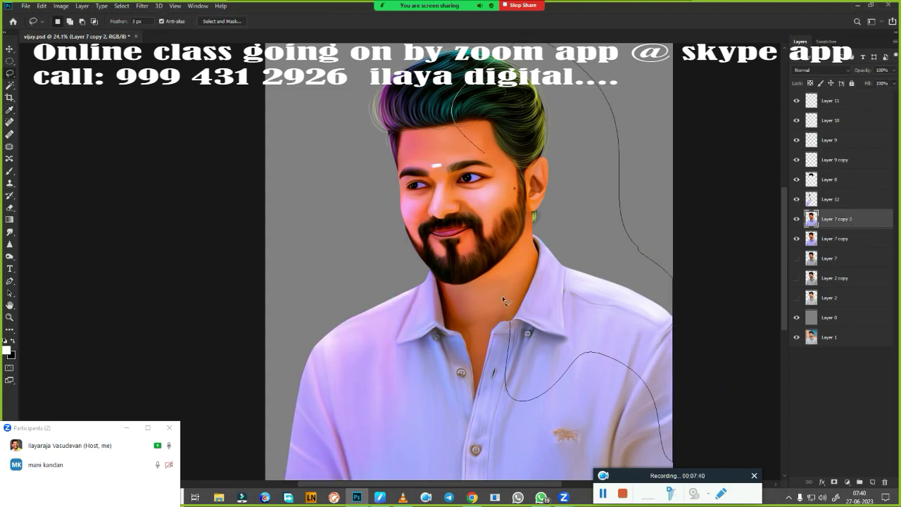
pyautogui.moveTo(623, 178); pyautogui.dragTo(506, 309)
pyautogui.hotkey('ctrl', 'j')
pyautogui.hotkey('ctrl', 'b')
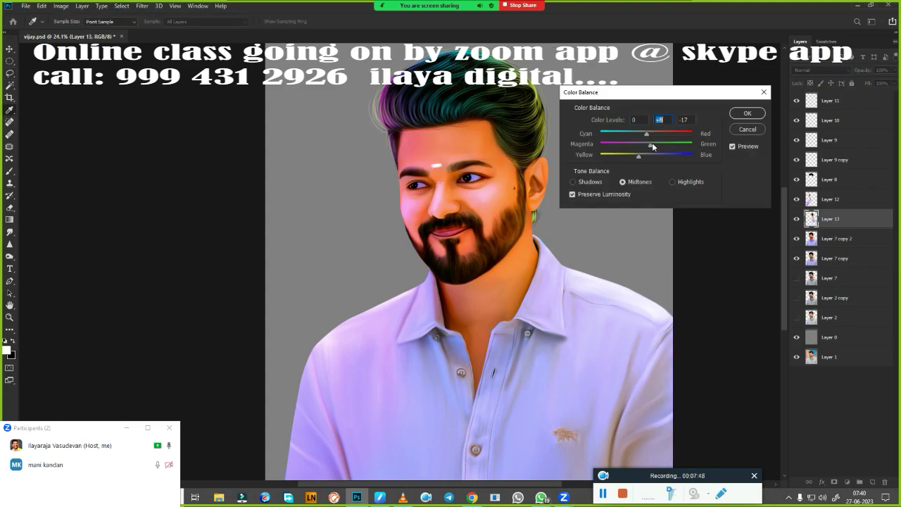
pyautogui.moveTo(646, 155); pyautogui.dragTo(656, 154)
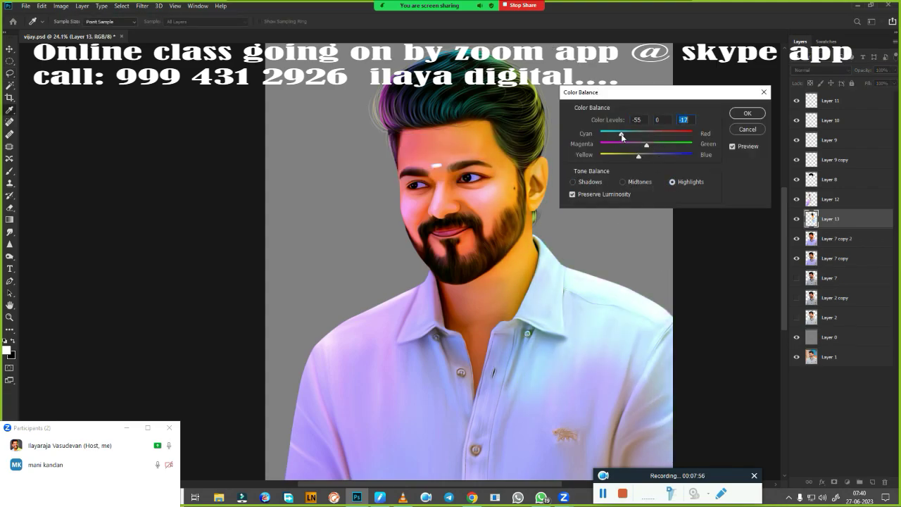
pyautogui.click(747, 114)
pyautogui.scroll(-3, 544, 323)
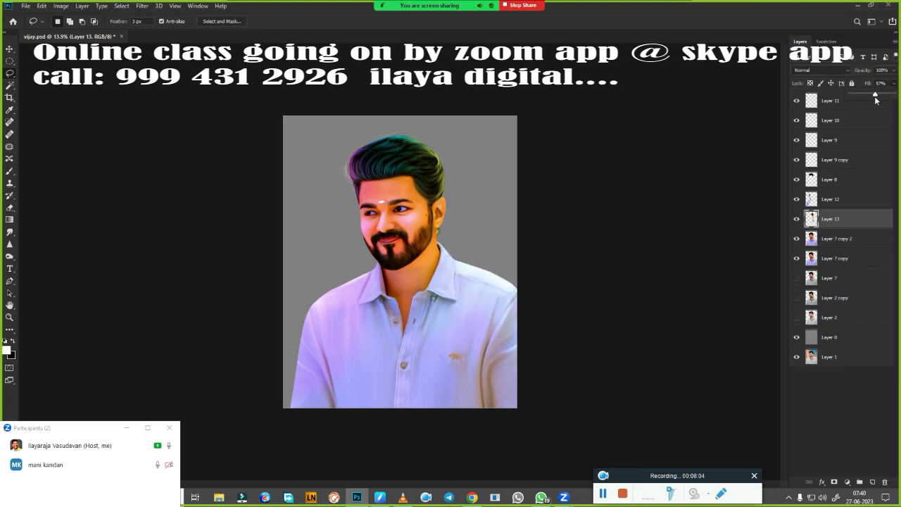
pyautogui.click(877, 99)
pyautogui.scroll(3, 481, 262)
pyautogui.scroll(-1, 481, 262)
# Add a new empty layer above Layer 8 and switch to the Brush tool.
pyautogui.scroll(5, 479, 262)
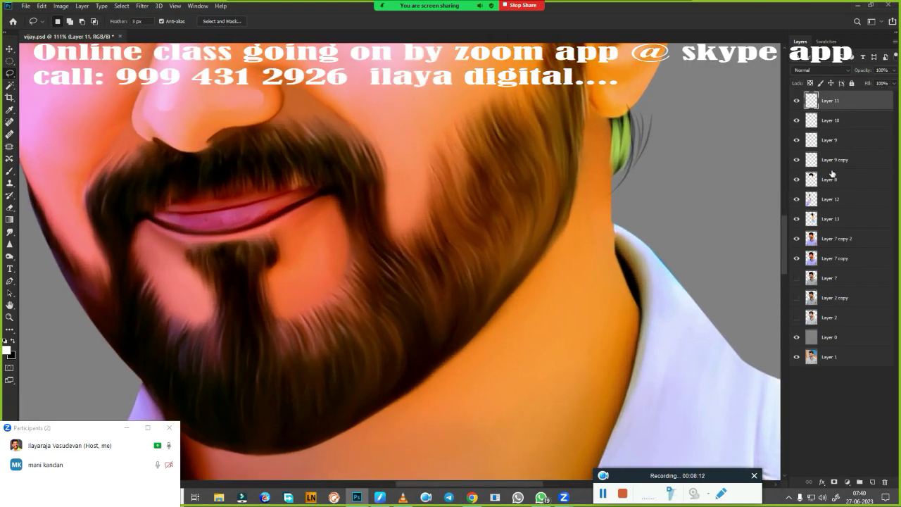
pyautogui.click(834, 179)
pyautogui.hotkey('ctrl', 'shift', 'alt', 'n')
pyautogui.scroll(2, 315, 316)
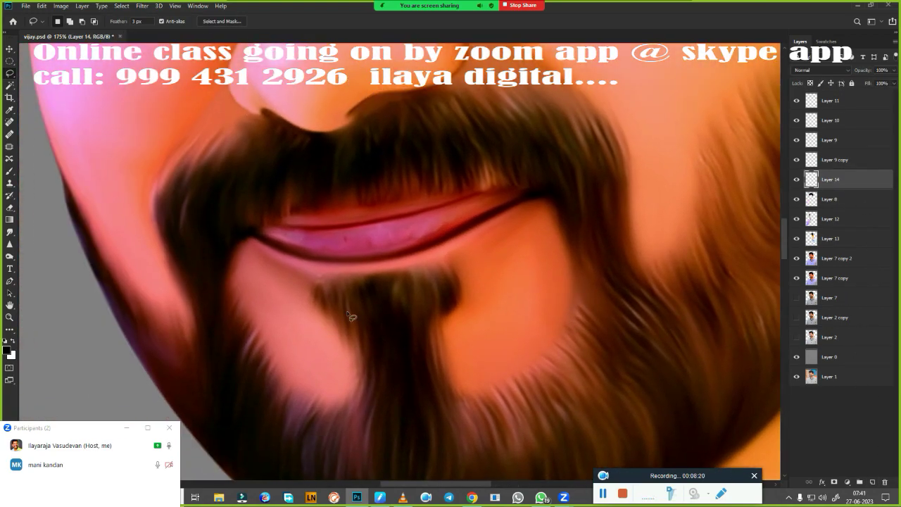
pyautogui.press('b')
pyautogui.rightClick(367, 324)
pyautogui.press('Escape')
pyautogui.scroll(2, 451, 316)
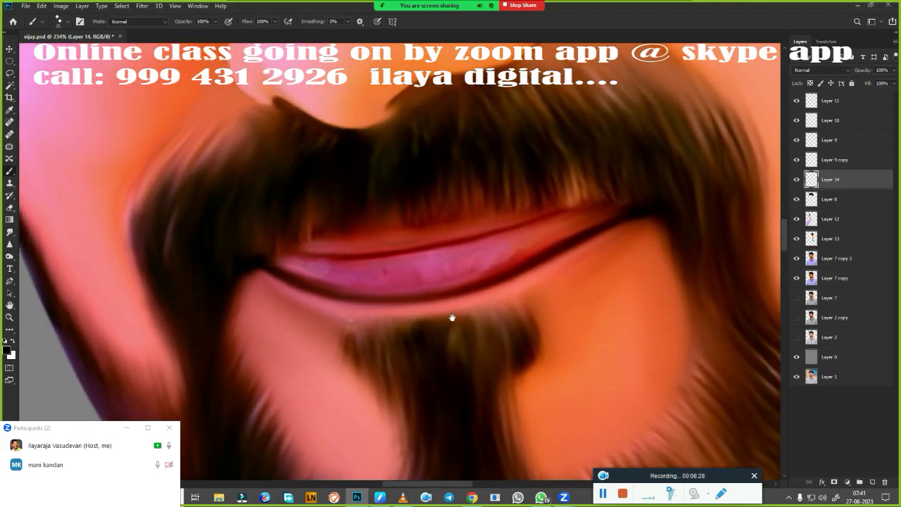
pyautogui.rightClick(299, 161)
pyautogui.press('Escape')
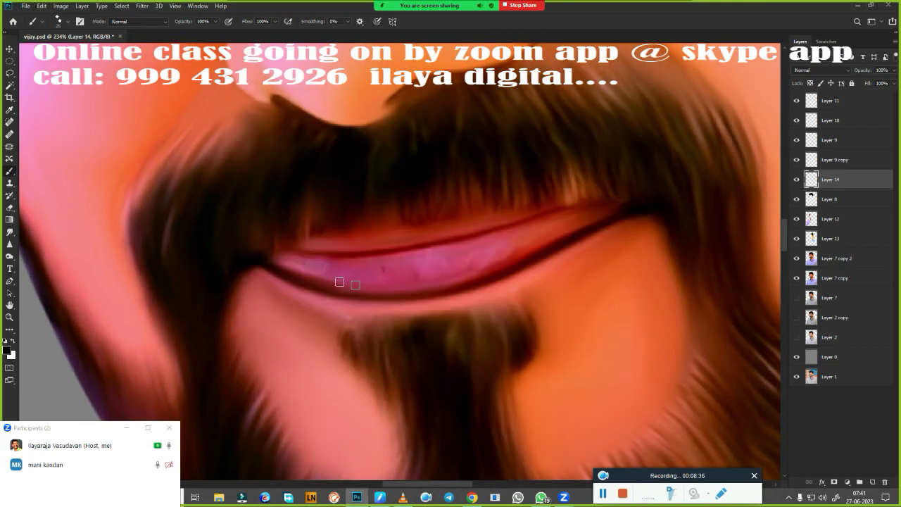
pyautogui.moveTo(361, 270); pyautogui.dragTo(404, 340)
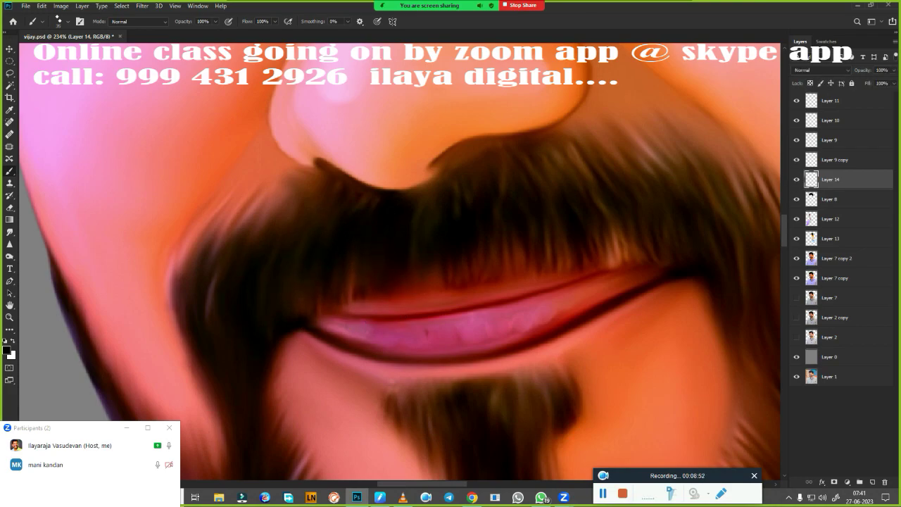
# Hide Layer 12, show Layer 7 copy 2, and paint thin dark hair strands down the beard.
pyautogui.click(797, 219)
pyautogui.click(797, 258)
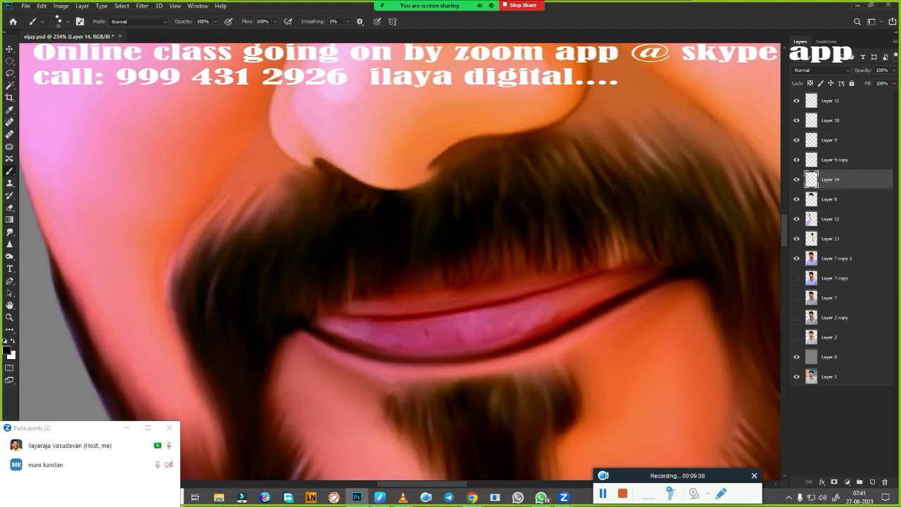
pyautogui.hscroll(5, 612, 181)
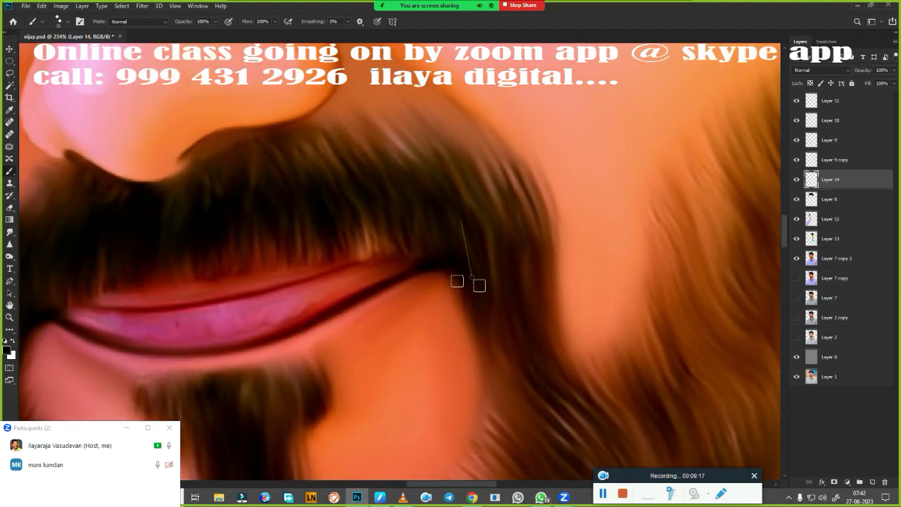
pyautogui.scroll(-5, 468, 283)
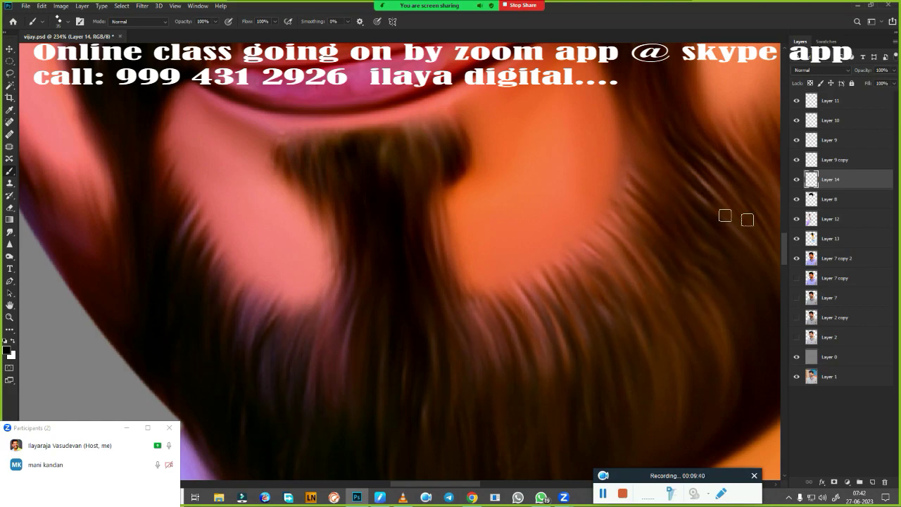
pyautogui.scroll(-2, 736, 217)
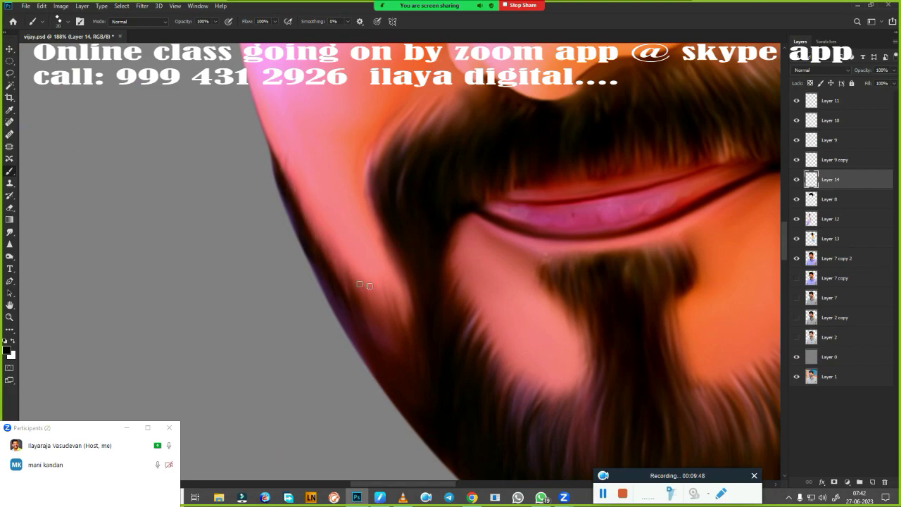
pyautogui.moveTo(387, 338); pyautogui.dragTo(181, 316)
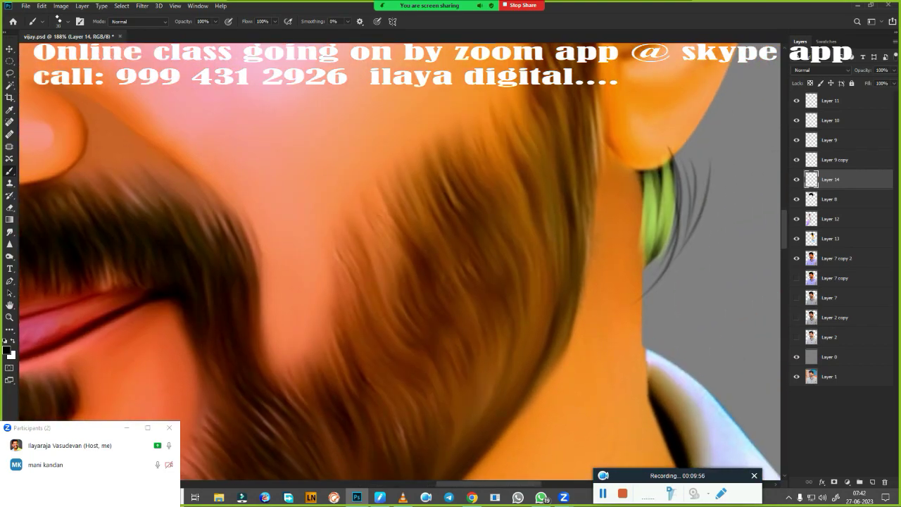
pyautogui.moveTo(354, 279); pyautogui.dragTo(386, 206)
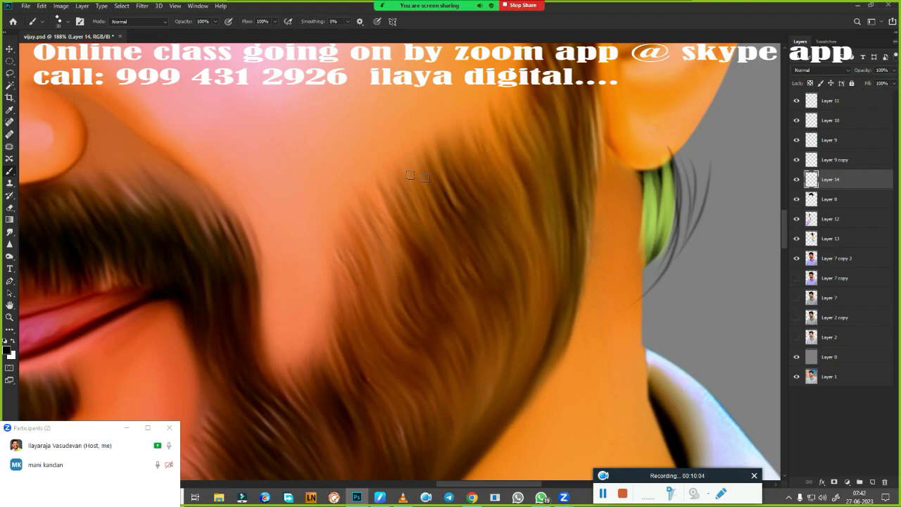
pyautogui.moveTo(394, 184); pyautogui.dragTo(359, 296)
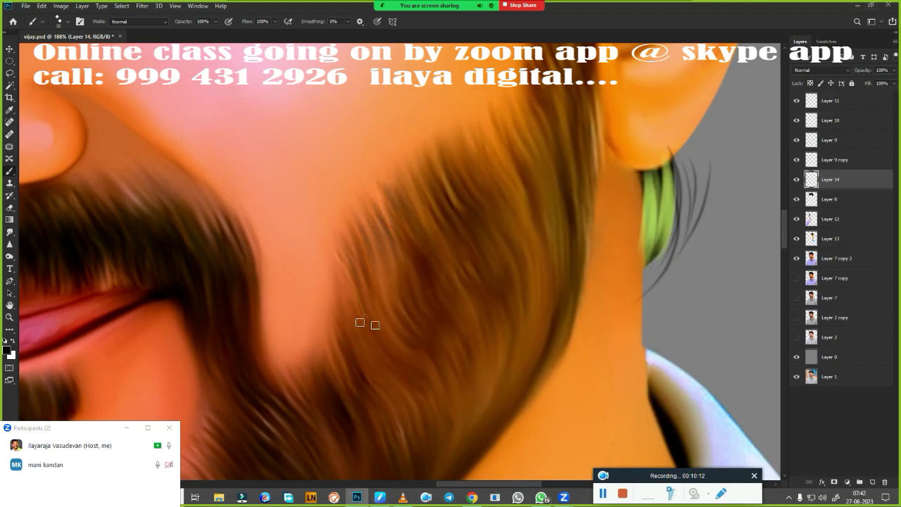
pyautogui.moveTo(377, 257); pyautogui.dragTo(345, 362)
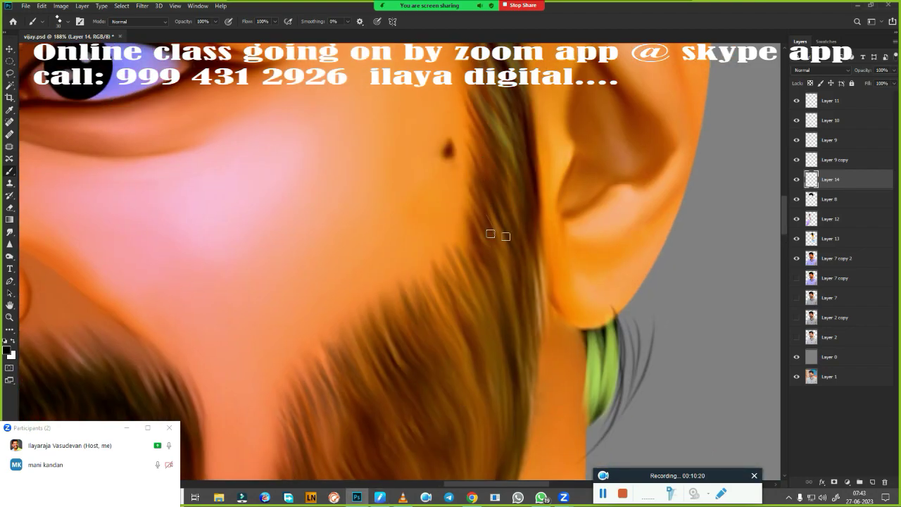
# Add more fine dark hair strokes across the lower beard and jaw near the ear.
pyautogui.moveTo(493, 235); pyautogui.dragTo(568, 117)
pyautogui.moveTo(521, 310); pyautogui.dragTo(509, 261)
pyautogui.moveTo(535, 288)
pyautogui.mouseDown()
pyautogui.moveTo(517, 235)
pyautogui.moveTo(477, 294)
pyautogui.mouseUp()
pyautogui.moveTo(509, 212); pyautogui.dragTo(500, 267)
pyautogui.moveTo(537, 183); pyautogui.dragTo(529, 235)
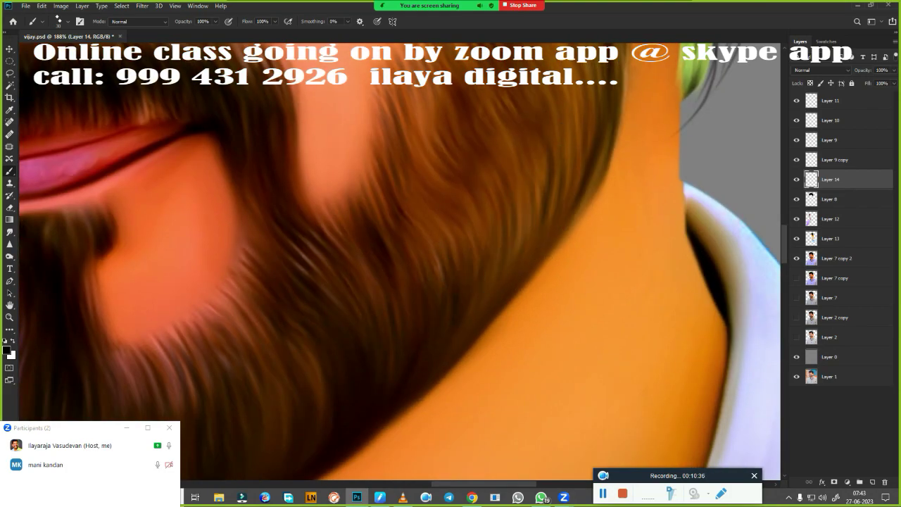
pyautogui.moveTo(509, 285); pyautogui.dragTo(440, 159)
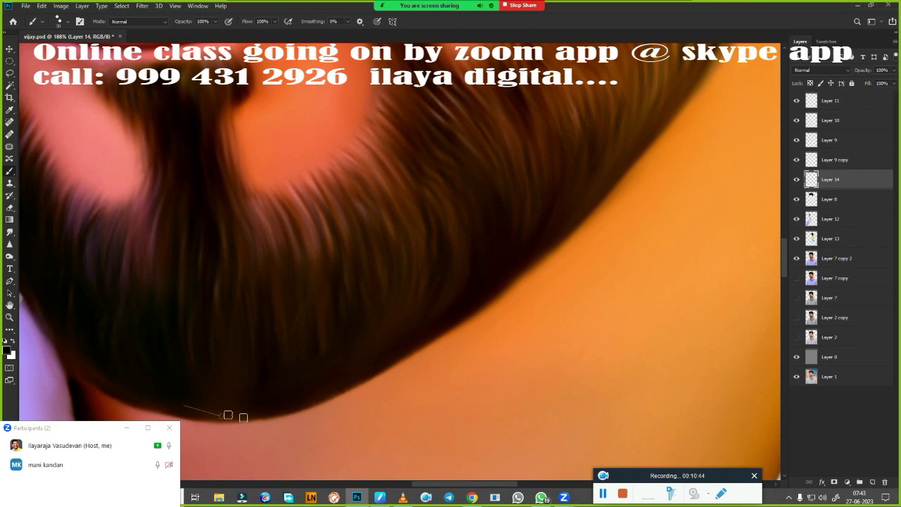
pyautogui.moveTo(245, 413); pyautogui.dragTo(211, 436)
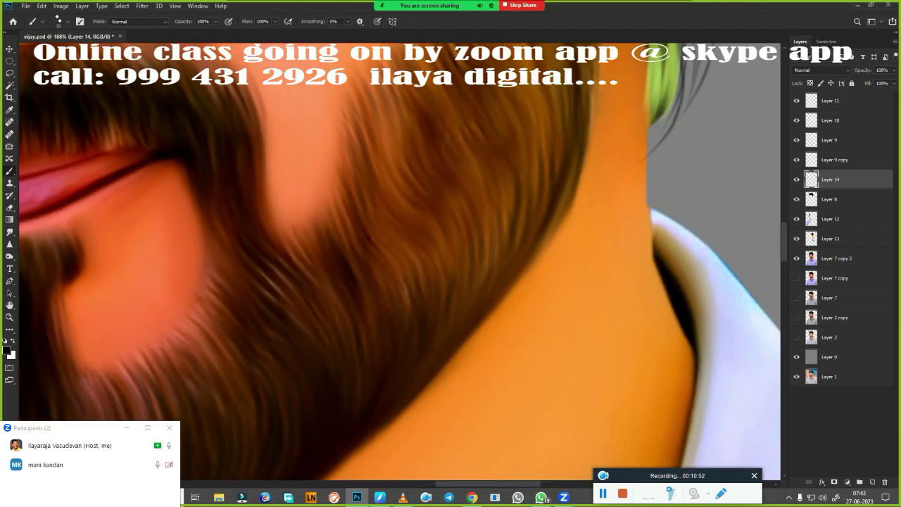
pyautogui.moveTo(496, 173); pyautogui.dragTo(482, 224)
pyautogui.moveTo(517, 158); pyautogui.dragTo(504, 210)
pyautogui.moveTo(563, 103); pyautogui.dragTo(542, 153)
pyautogui.moveTo(592, 111); pyautogui.dragTo(583, 159)
pyautogui.moveTo(540, 109)
pyautogui.mouseDown()
pyautogui.moveTo(526, 277)
pyautogui.moveTo(563, 151)
pyautogui.mouseUp()
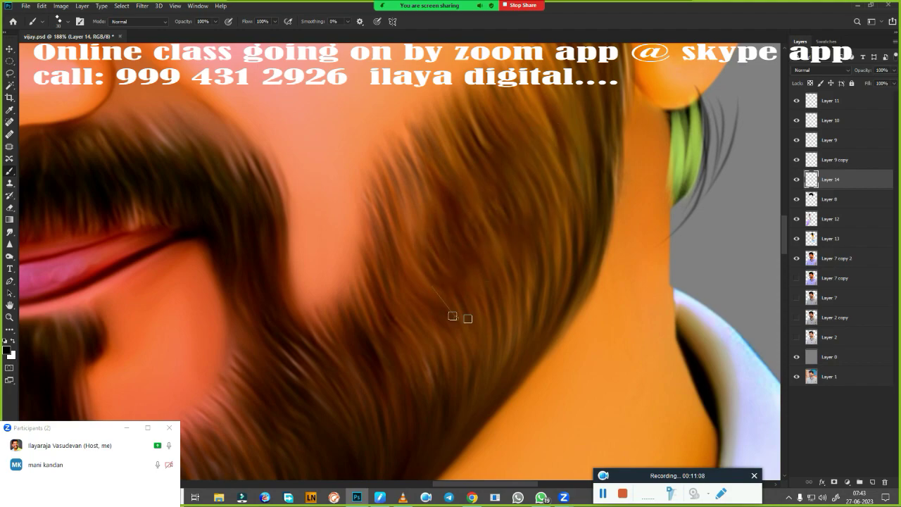
pyautogui.moveTo(370, 354); pyautogui.dragTo(310, 354)
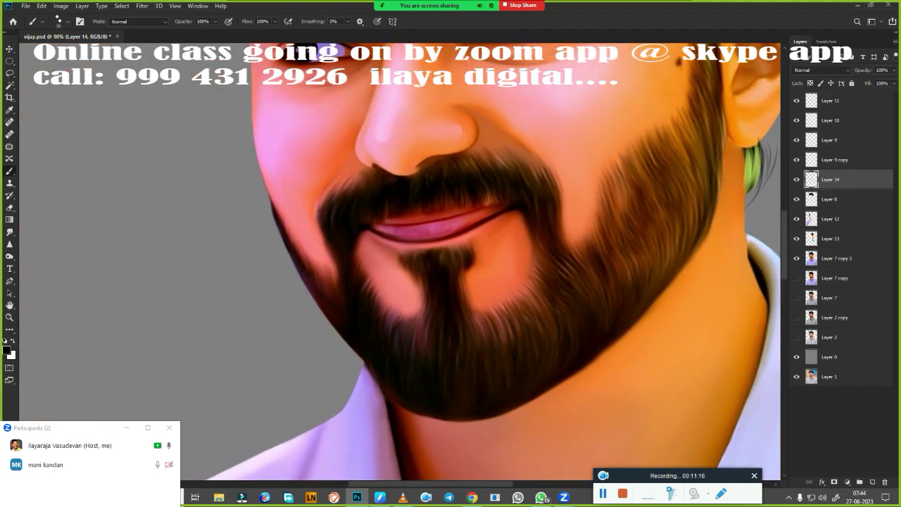
pyautogui.scroll(3, 396, 260)
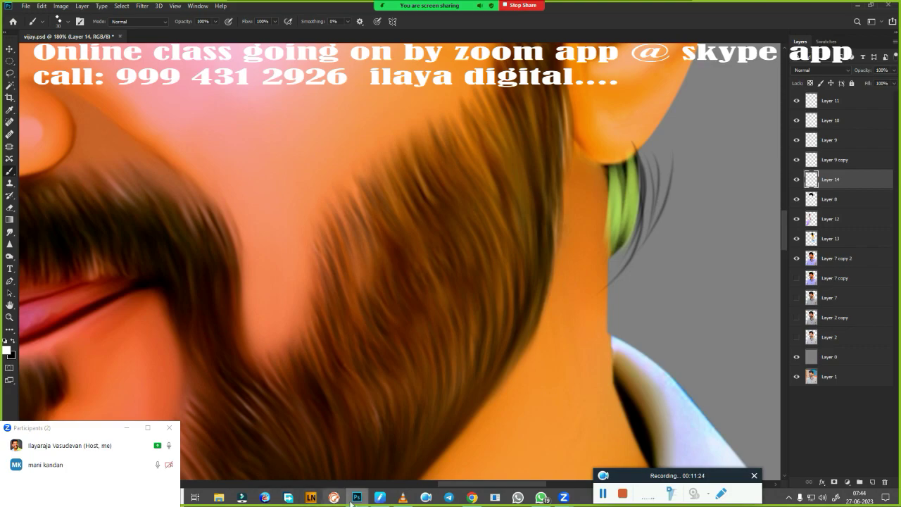
# Reshape the pen pressure sensitivity curve for the brush.
pyautogui.click(380, 497)
pyautogui.click(659, 105)
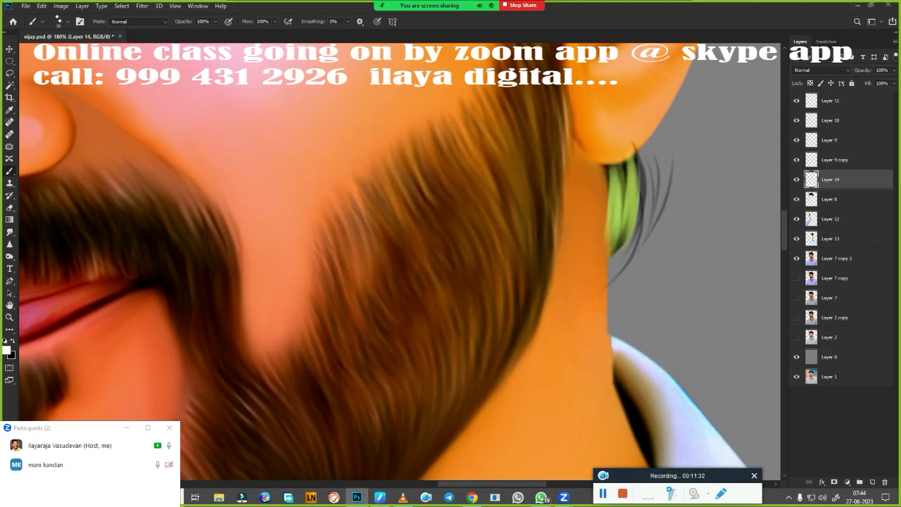
pyautogui.click(381, 497)
pyautogui.moveTo(382, 303); pyautogui.dragTo(368, 269)
pyautogui.click(654, 105)
# Paint light hair strands along the beard up toward the ear.
pyautogui.moveTo(436, 176); pyautogui.dragTo(496, 102)
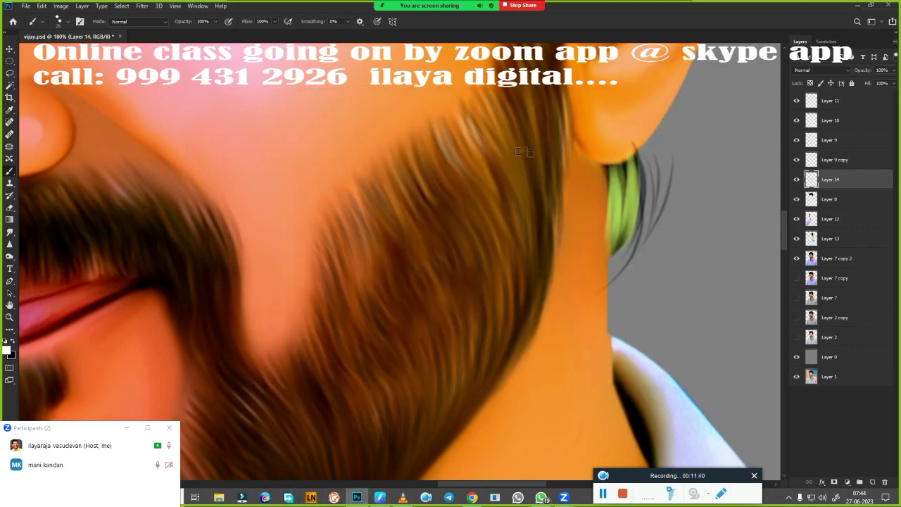
pyautogui.moveTo(542, 229); pyautogui.dragTo(567, 92)
pyautogui.moveTo(451, 267); pyautogui.dragTo(503, 191)
pyautogui.moveTo(398, 303); pyautogui.dragTo(464, 234)
pyautogui.moveTo(366, 338); pyautogui.dragTo(407, 264)
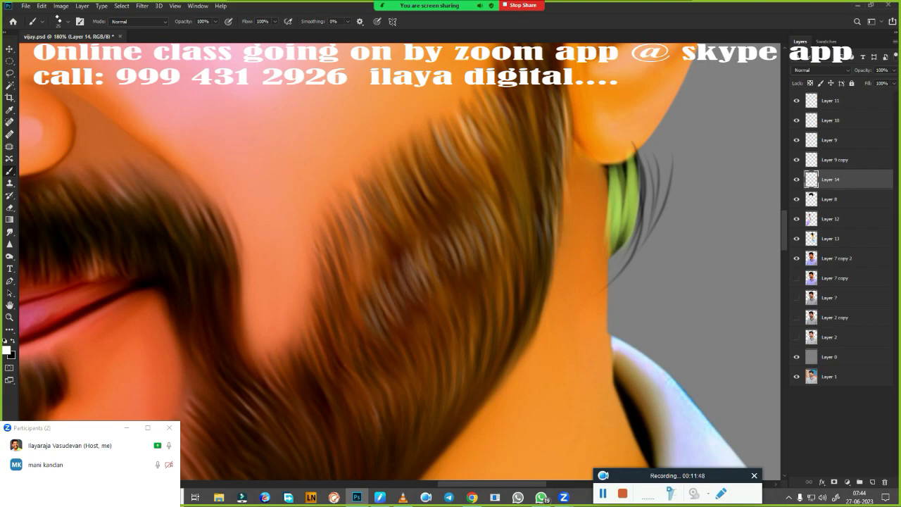
pyautogui.moveTo(349, 268); pyautogui.dragTo(443, 166)
# Add more light strands along the beard and near its edge.
pyautogui.moveTo(410, 366); pyautogui.dragTo(503, 233)
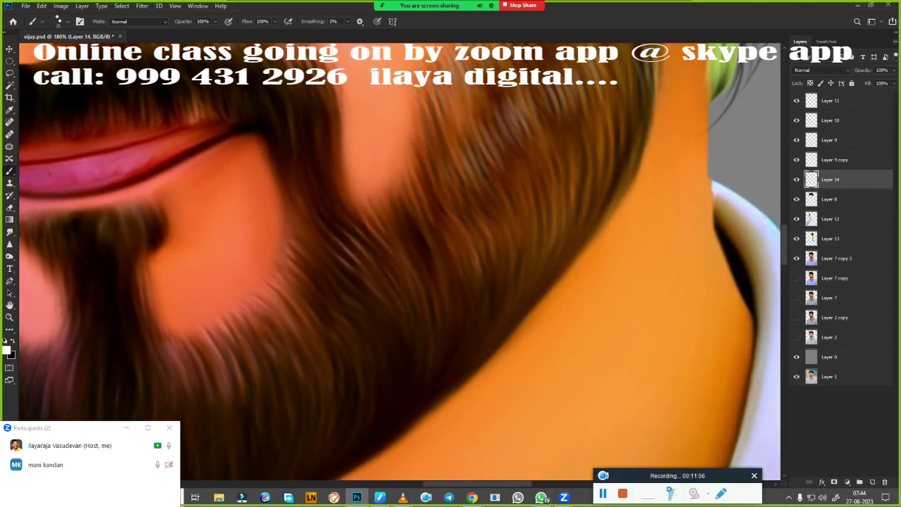
pyautogui.moveTo(473, 272); pyautogui.dragTo(519, 204)
pyautogui.moveTo(431, 286)
pyautogui.mouseDown()
pyautogui.moveTo(448, 253)
pyautogui.moveTo(476, 239)
pyautogui.mouseUp()
pyautogui.moveTo(529, 211); pyautogui.dragTo(547, 165)
pyautogui.moveTo(570, 196); pyautogui.dragTo(609, 131)
pyautogui.moveTo(616, 189); pyautogui.dragTo(640, 114)
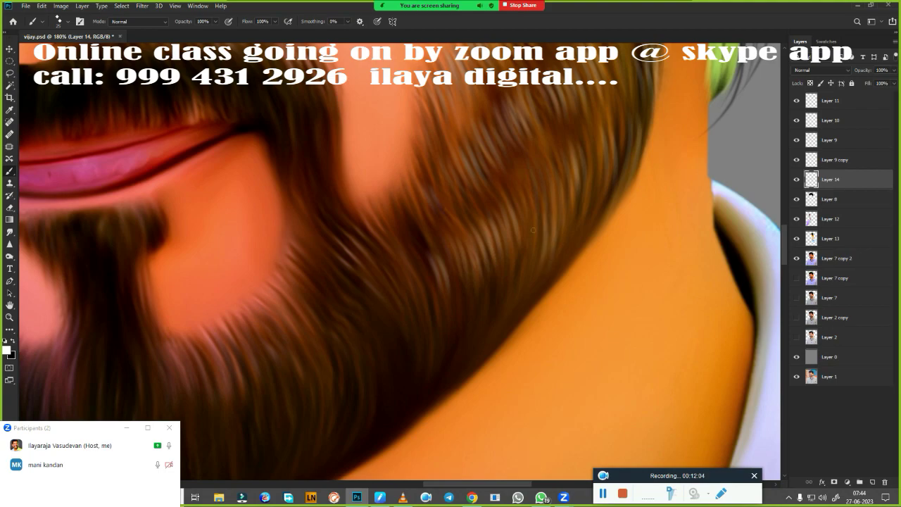
pyautogui.scroll(5, 533, 230)
pyautogui.scroll(1, 500, 190)
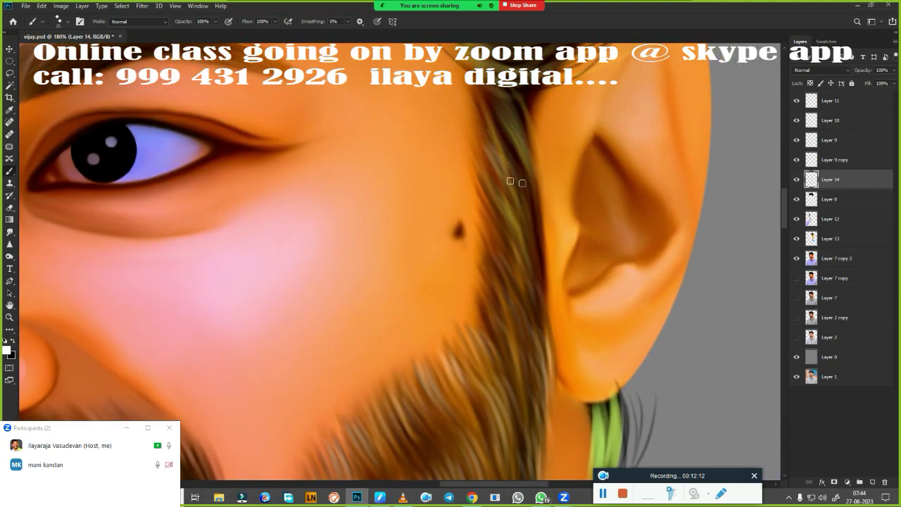
pyautogui.moveTo(521, 127); pyautogui.dragTo(493, 233)
pyautogui.scroll(-5, 493, 281)
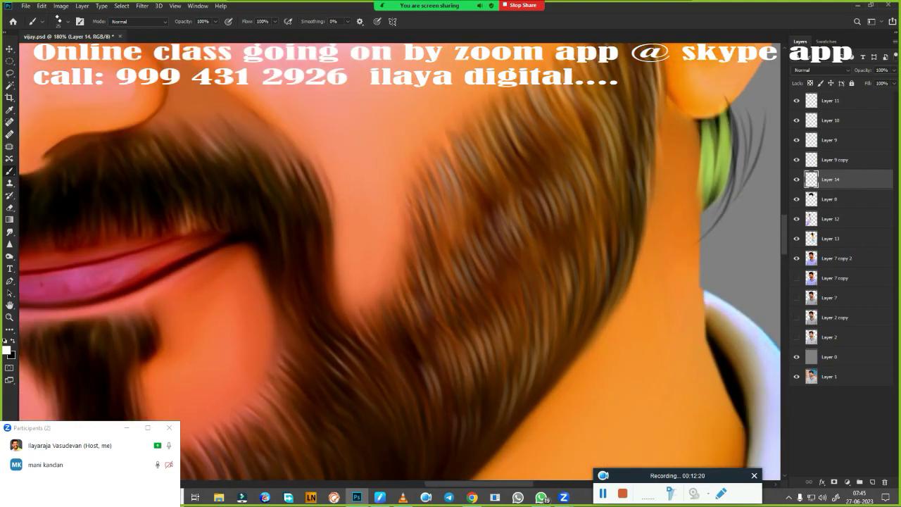
pyautogui.scroll(-3, 634, 173)
pyautogui.moveTo(454, 138); pyautogui.dragTo(391, 347)
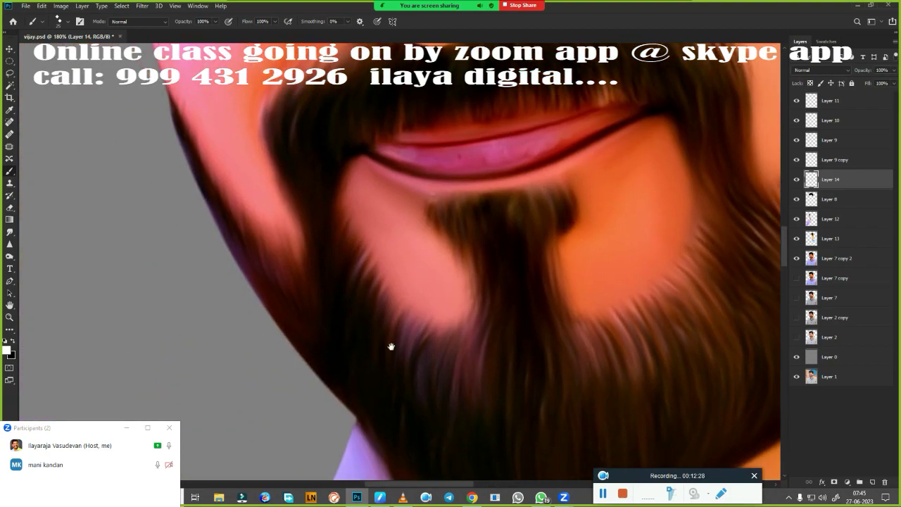
# Set the foreground colour to light blue and brush faint strands over the moustache.
pyautogui.click(7, 350)
pyautogui.click(774, 259)
pyautogui.click(833, 235)
pyautogui.scroll(-3, 552, 318)
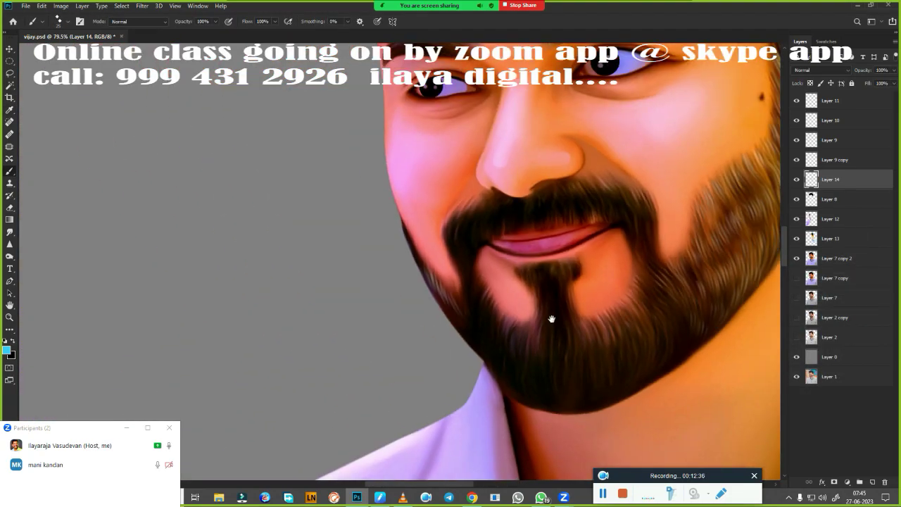
pyautogui.scroll(3, 322, 318)
pyautogui.scroll(3, 493, 257)
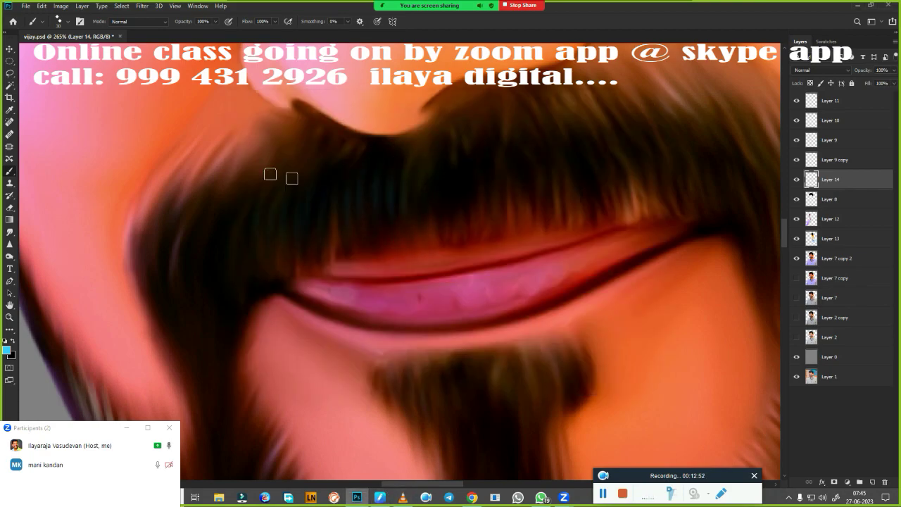
pyautogui.moveTo(162, 306); pyautogui.dragTo(172, 260)
pyautogui.moveTo(190, 321)
pyautogui.mouseDown()
pyautogui.moveTo(250, 204)
pyautogui.moveTo(99, 268)
pyautogui.mouseUp()
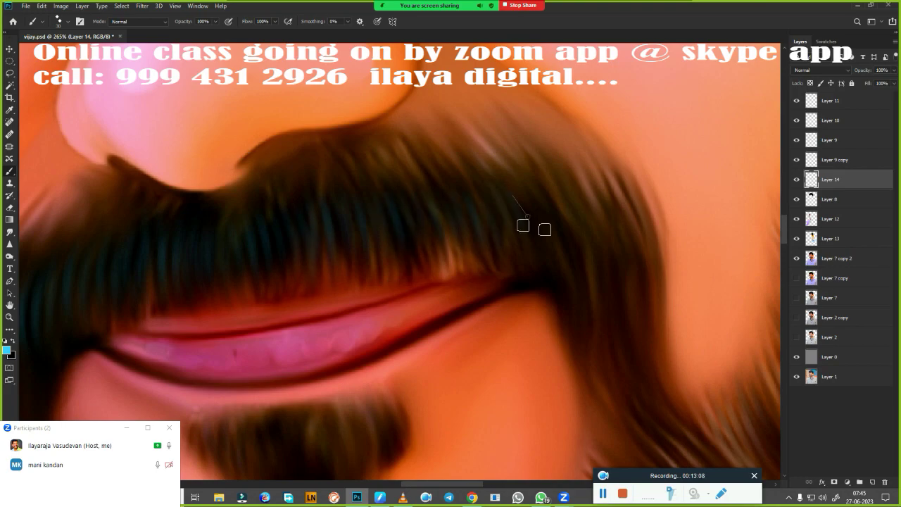
# Pan and zoom around the lips, chin hair and cheeks to review the strands.
pyautogui.moveTo(352, 317); pyautogui.dragTo(620, 141)
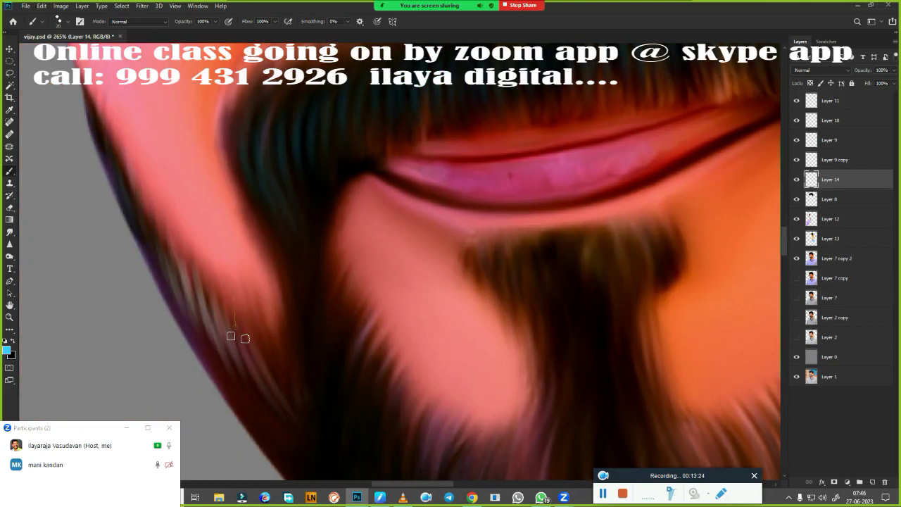
pyautogui.moveTo(303, 444)
pyautogui.mouseDown()
pyautogui.moveTo(235, 233)
pyautogui.moveTo(264, 225)
pyautogui.mouseUp()
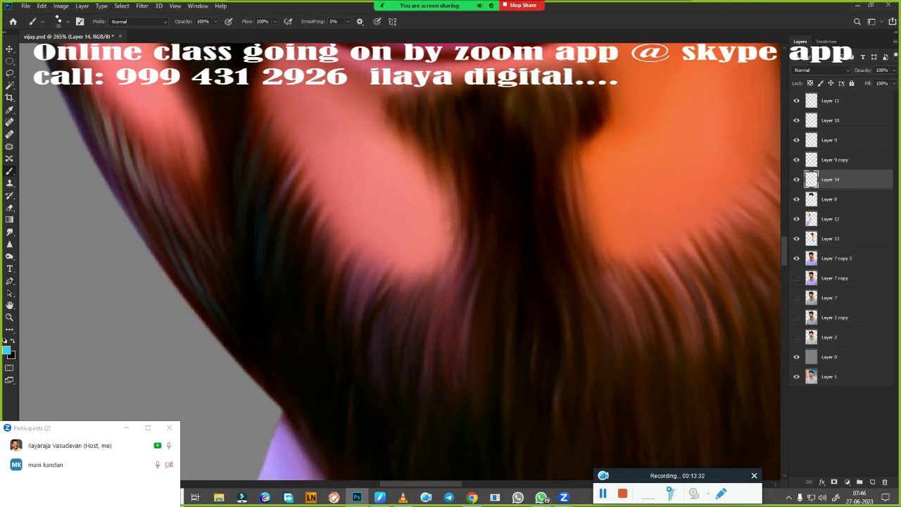
pyautogui.scroll(-5, 440, 233)
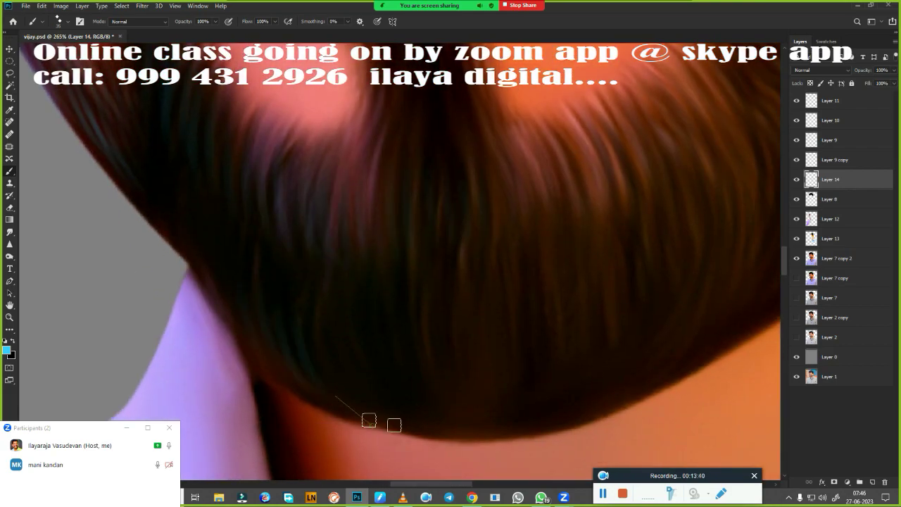
pyautogui.scroll(5, 444, 233)
pyautogui.scroll(3, 444, 224)
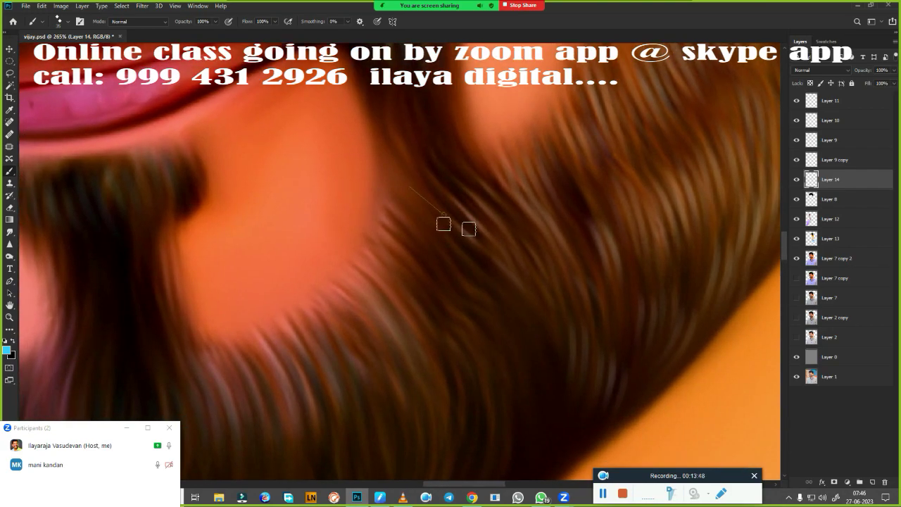
pyautogui.scroll(-3, 443, 224)
pyautogui.scroll(-2, 476, 257)
pyautogui.scroll(-2, 566, 197)
pyautogui.scroll(-2, 489, 240)
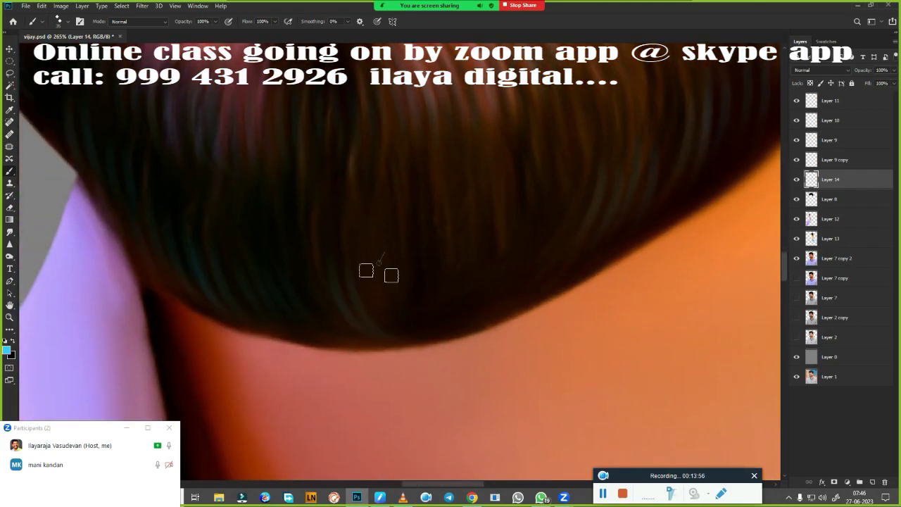
pyautogui.scroll(-3, 543, 180)
pyautogui.scroll(-2, 359, 312)
pyautogui.scroll(-3, 362, 334)
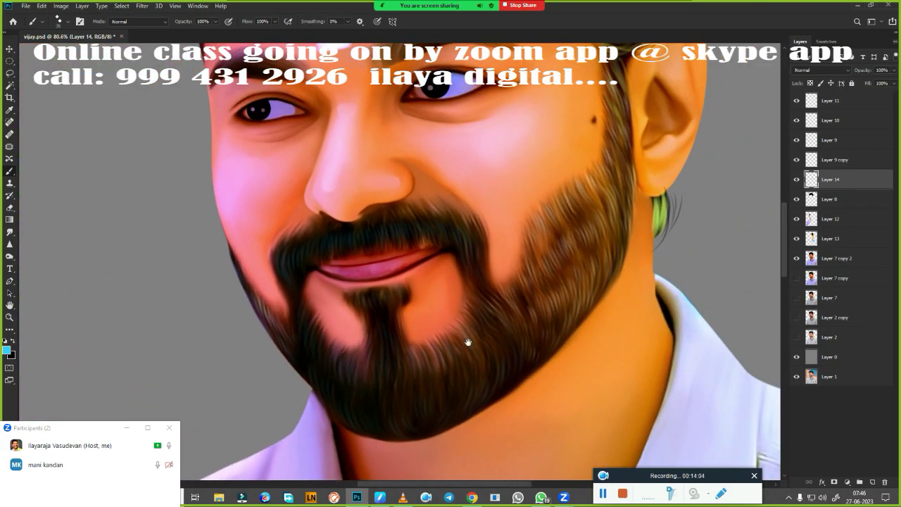
pyautogui.scroll(-2, 467, 342)
pyautogui.scroll(5, 435, 242)
pyautogui.scroll(2, 352, 288)
# Switch the colour to black and paint dark hair strands into the first eyebrow.
pyautogui.rightClick(353, 289)
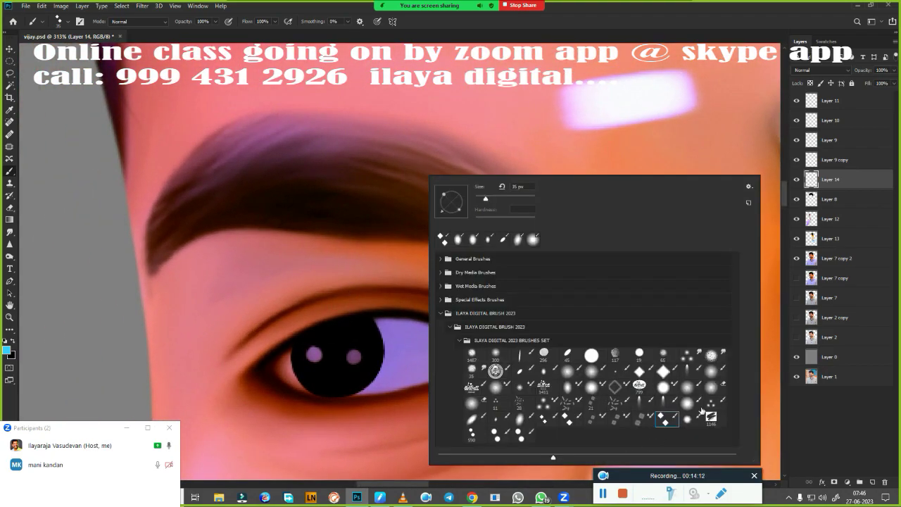
pyautogui.press('Escape')
pyautogui.scroll(2, 246, 210)
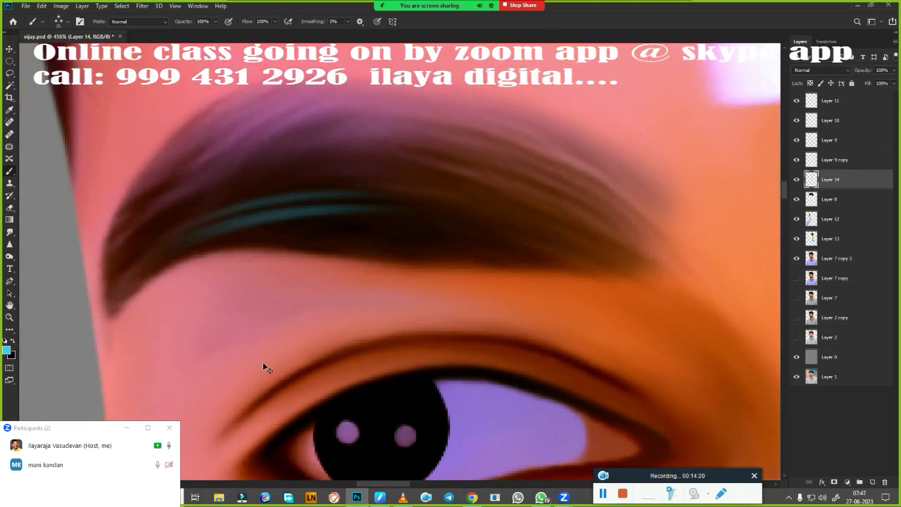
pyautogui.press('x')
pyautogui.moveTo(487, 227); pyautogui.dragTo(202, 151)
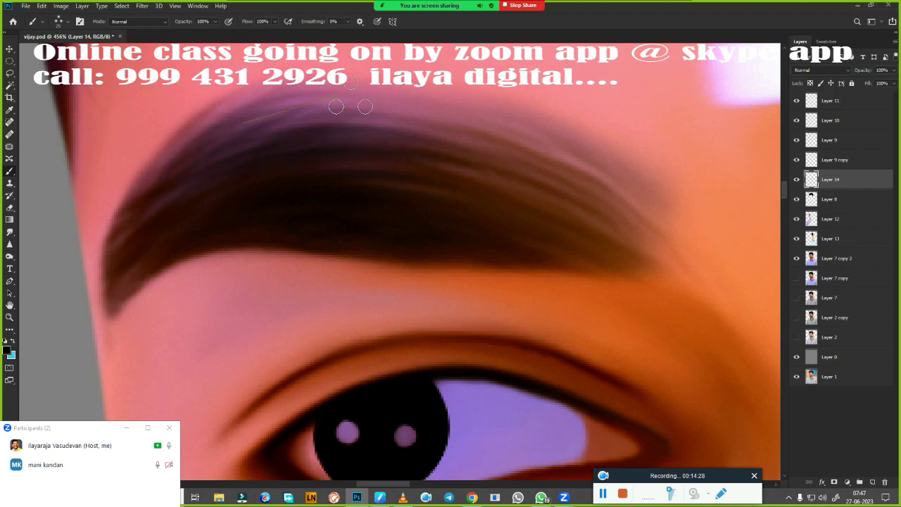
pyautogui.moveTo(352, 101); pyautogui.dragTo(610, 202)
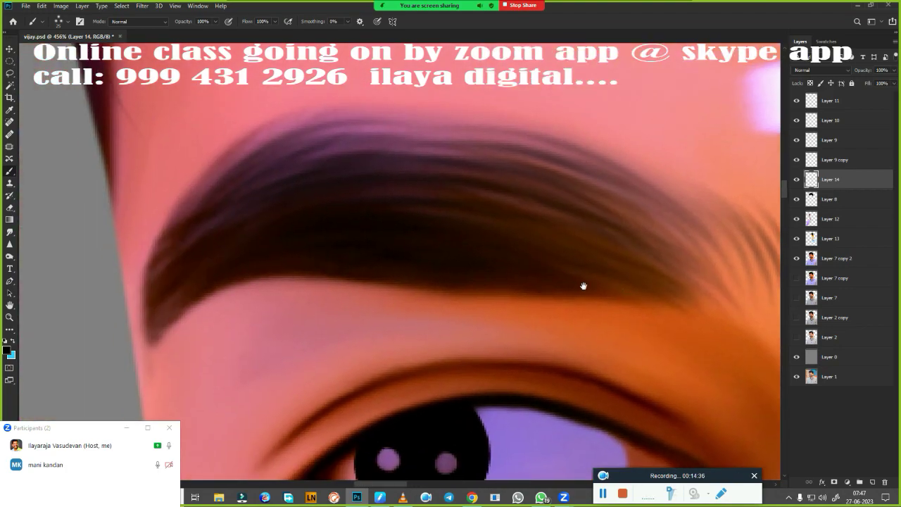
# Add light-blue sheen strands along the eyebrow, undoing the last stroke.
pyautogui.press('x')
pyautogui.moveTo(271, 172); pyautogui.dragTo(433, 184)
pyautogui.moveTo(568, 220); pyautogui.dragTo(211, 162)
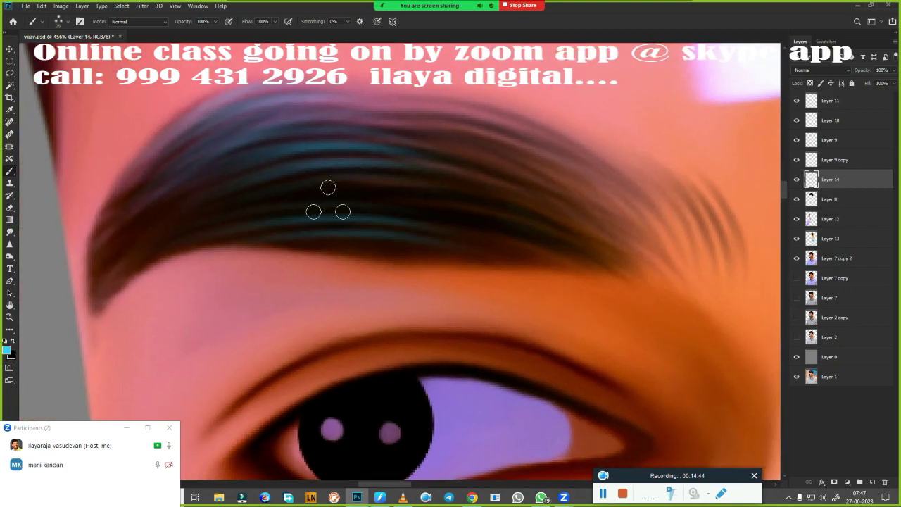
pyautogui.moveTo(328, 199); pyautogui.dragTo(493, 176)
pyautogui.hotkey('ctrl', 'z')
pyautogui.scroll(-2, 287, 328)
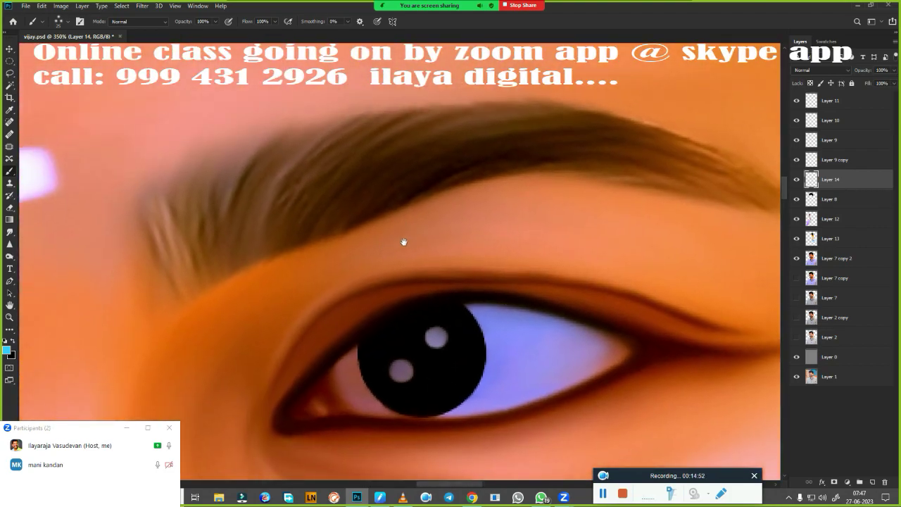
pyautogui.press('x')
# Paint and darken many black hair strands along the other eyebrow.
pyautogui.moveTo(140, 197)
pyautogui.mouseDown()
pyautogui.moveTo(218, 275)
pyautogui.moveTo(307, 159)
pyautogui.mouseUp()
pyautogui.moveTo(212, 169); pyautogui.dragTo(141, 274)
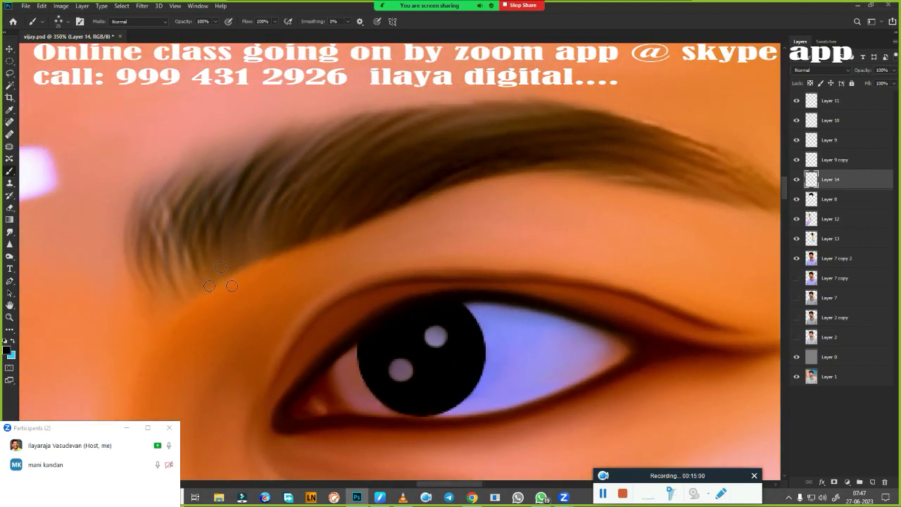
pyautogui.moveTo(282, 186)
pyautogui.mouseDown()
pyautogui.moveTo(543, 131)
pyautogui.moveTo(648, 173)
pyautogui.mouseUp()
pyautogui.moveTo(305, 217); pyautogui.dragTo(162, 275)
pyautogui.moveTo(240, 232); pyautogui.dragTo(338, 176)
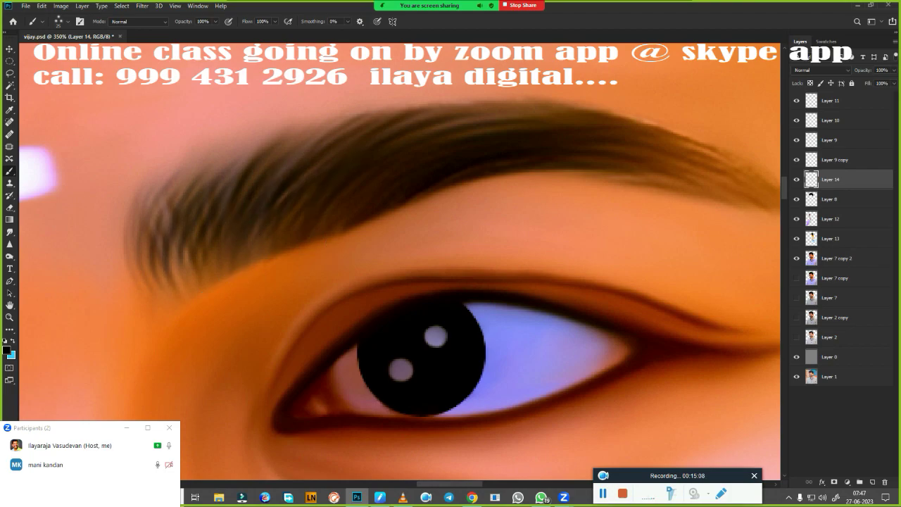
pyautogui.moveTo(162, 254); pyautogui.dragTo(331, 169)
pyautogui.moveTo(422, 211); pyautogui.dragTo(198, 281)
pyautogui.moveTo(521, 281); pyautogui.dragTo(212, 211)
pyautogui.moveTo(479, 239); pyautogui.dragTo(232, 186)
pyautogui.moveTo(211, 422); pyautogui.dragTo(524, 359)
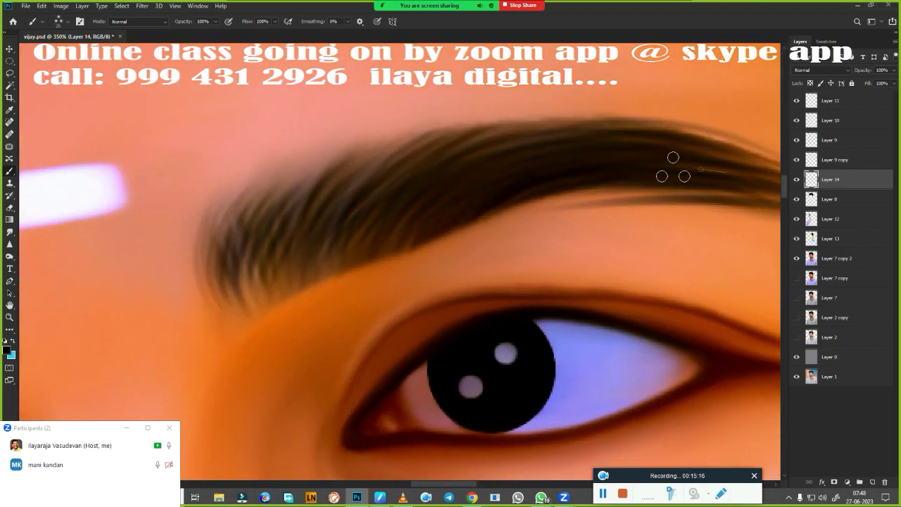
pyautogui.moveTo(687, 173); pyautogui.dragTo(511, 211)
# Switch back to light blue and bring up the brush preset list.
pyautogui.press('x')
pyautogui.scroll(-2, 285, 295)
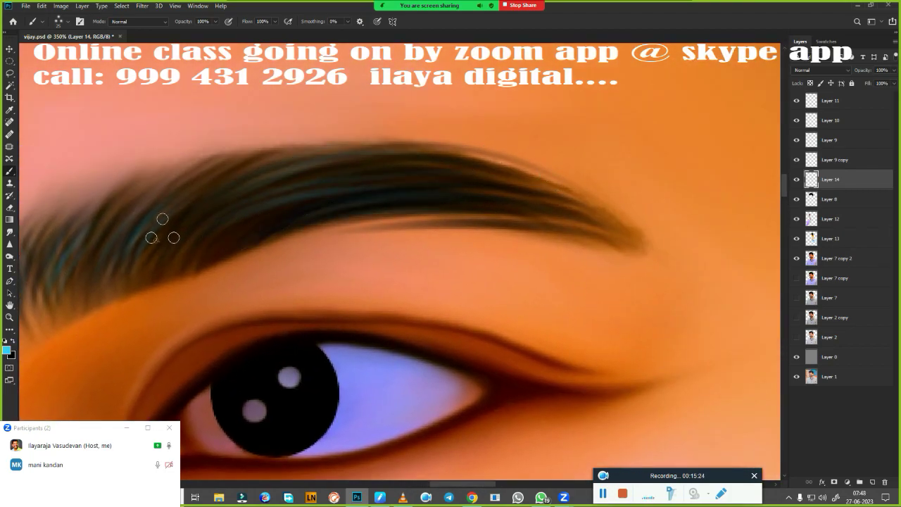
pyautogui.scroll(-3, 408, 331)
pyautogui.rightClick(408, 331)
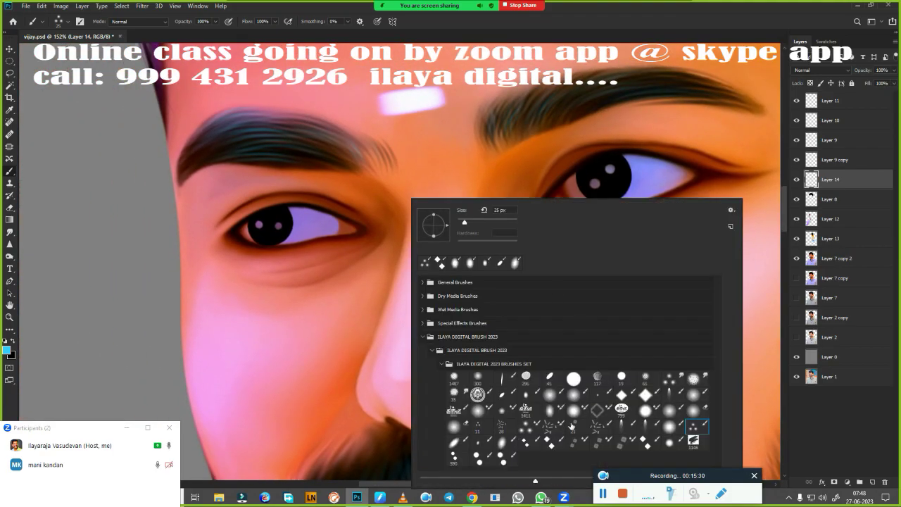
# With a thin brush preset, paint eyelashes at the eye's outer corner and a goatee strand.
pyautogui.doubleClick(504, 444)
pyautogui.scroll(3, 169, 204)
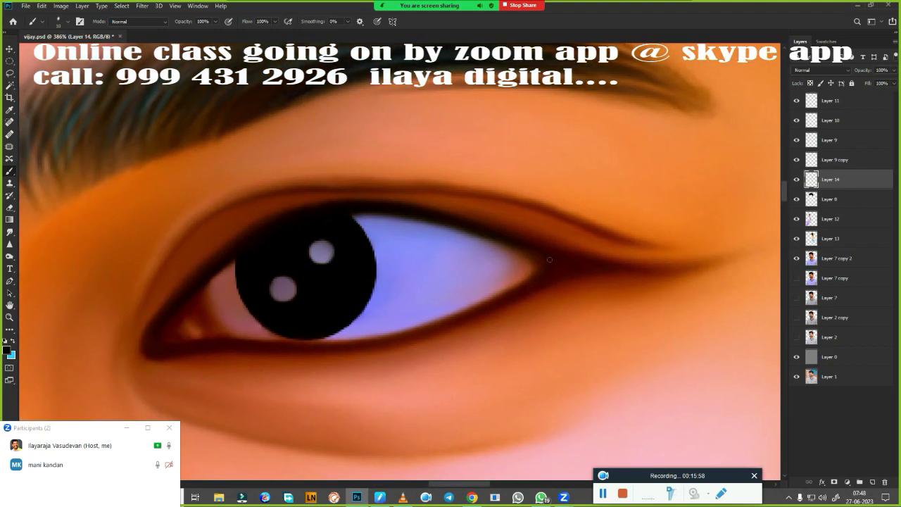
pyautogui.moveTo(648, 179); pyautogui.dragTo(652, 243)
pyautogui.moveTo(607, 190); pyautogui.dragTo(612, 226)
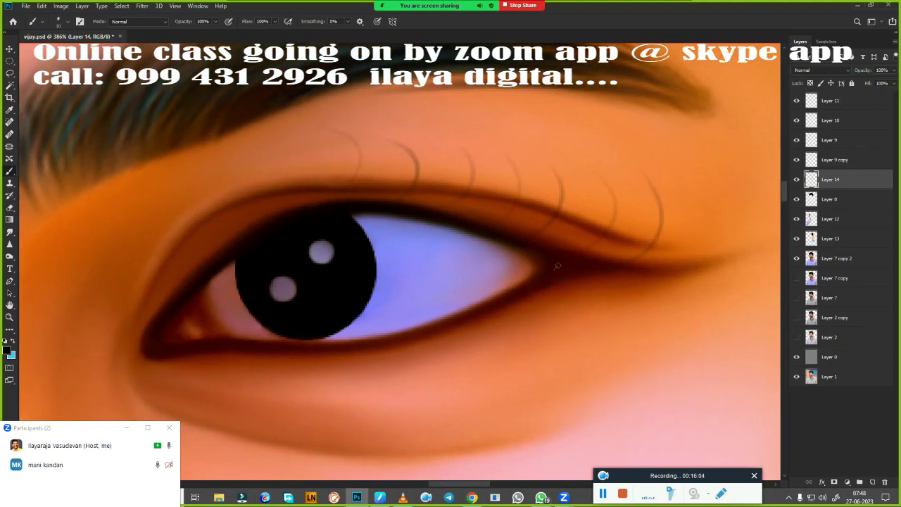
pyautogui.scroll(-5, 485, 323)
pyautogui.scroll(5, 567, 303)
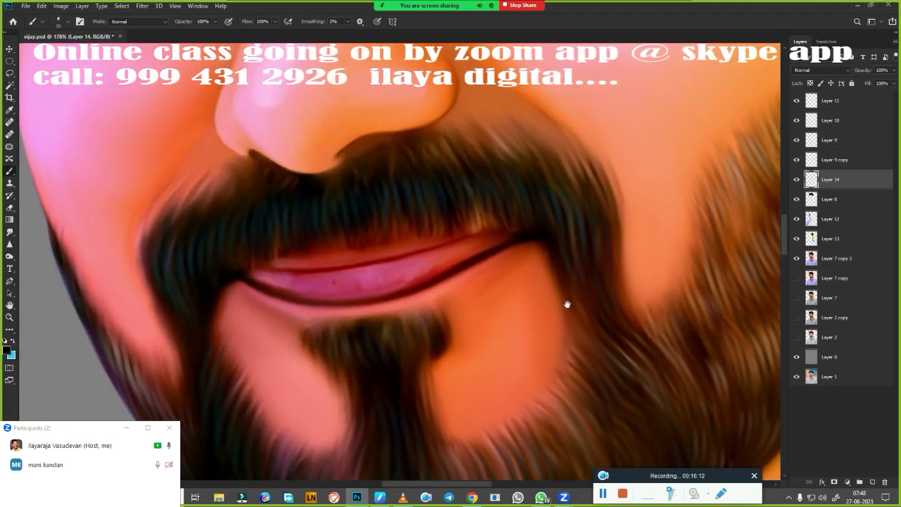
pyautogui.moveTo(599, 195); pyautogui.dragTo(620, 248)
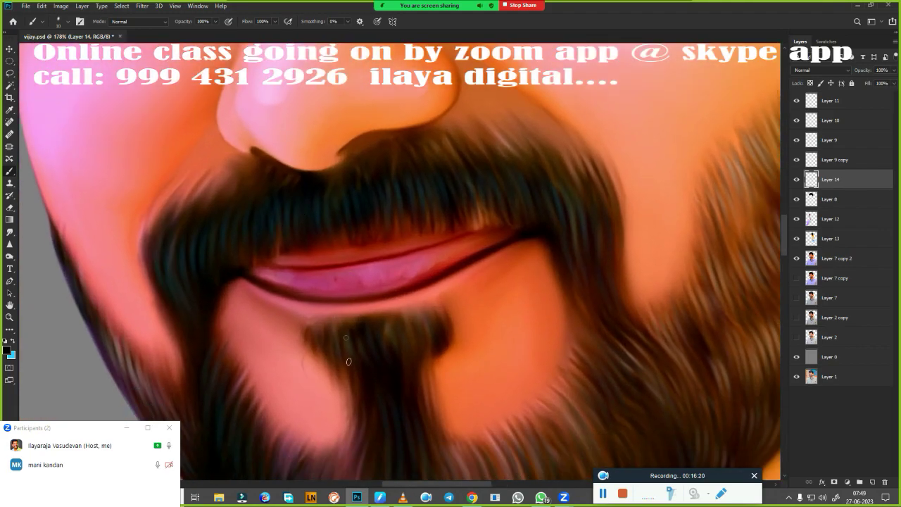
pyautogui.scroll(-2, 503, 429)
pyautogui.scroll(-2, 502, 429)
# On a new layer, paint a small yellow smile curve inside the first pupil.
pyautogui.click(876, 482)
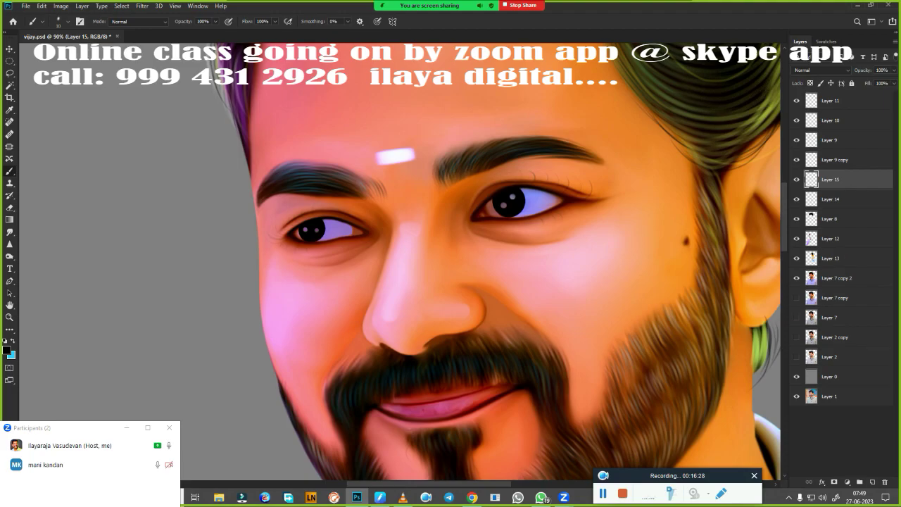
pyautogui.rightClick(368, 200)
pyautogui.doubleClick(575, 383)
pyautogui.press('x')
pyautogui.click(8, 350)
pyautogui.click(754, 281)
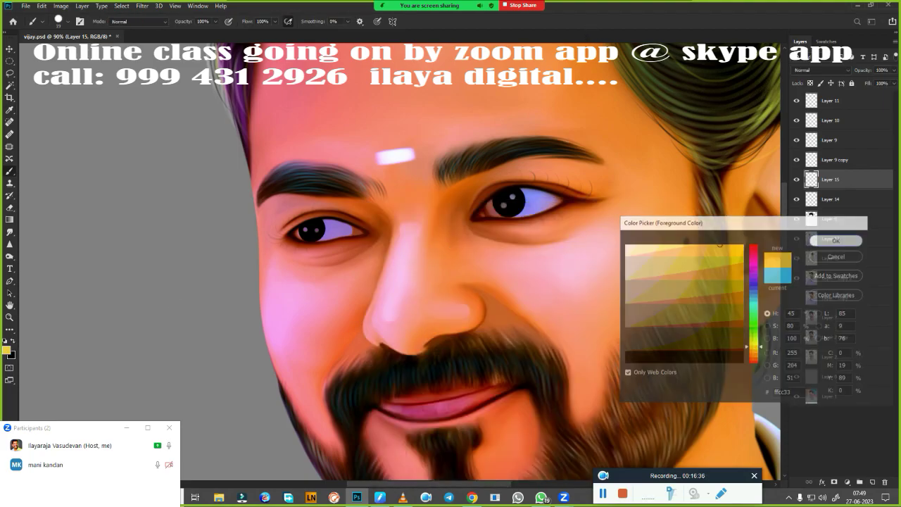
pyautogui.click(835, 237)
pyautogui.scroll(10, 352, 379)
pyautogui.scroll(-3, 352, 380)
pyautogui.moveTo(299, 260); pyautogui.dragTo(366, 262)
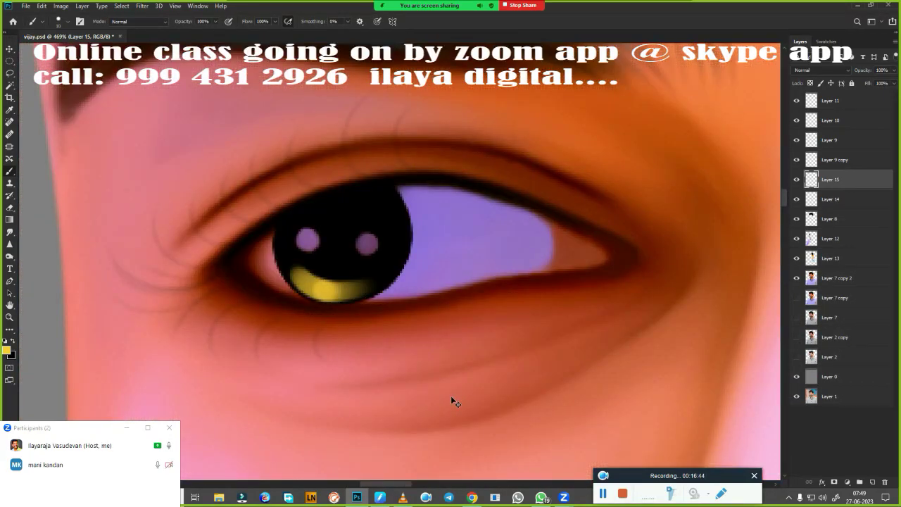
# Duplicate the smile onto the other pupil and shift its hue by -27.
pyautogui.hotkey('ctrl', 'j')
pyautogui.scroll(-4, 451, 396)
pyautogui.press('v')
pyautogui.moveTo(286, 261); pyautogui.dragTo(530, 220)
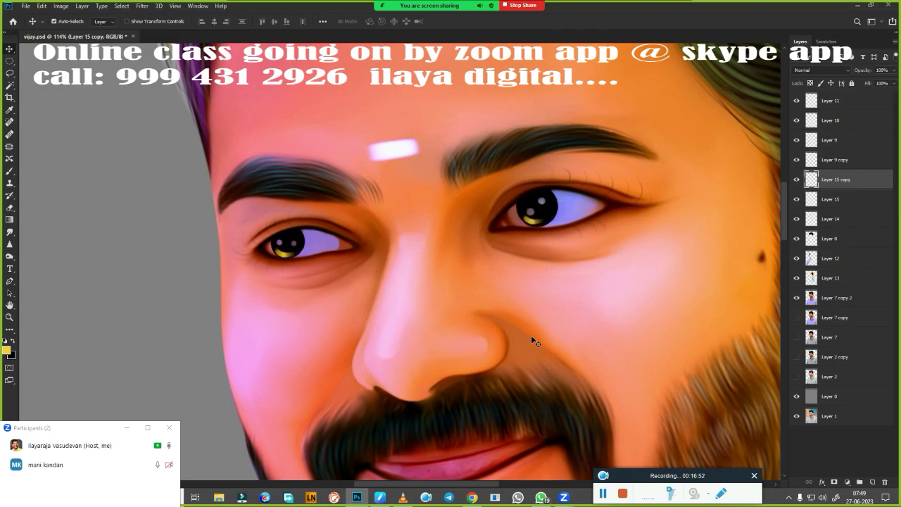
pyautogui.hotkey('ctrl', 'u')
pyautogui.scroll(-3, 451, 282)
pyautogui.scroll(2, 451, 282)
pyautogui.moveTo(706, 127); pyautogui.dragTo(691, 130)
pyautogui.press('Return')
# Add a new empty layer for highlights and set a very pale pink brush colour.
pyautogui.hotkey('ctrl', 'j')
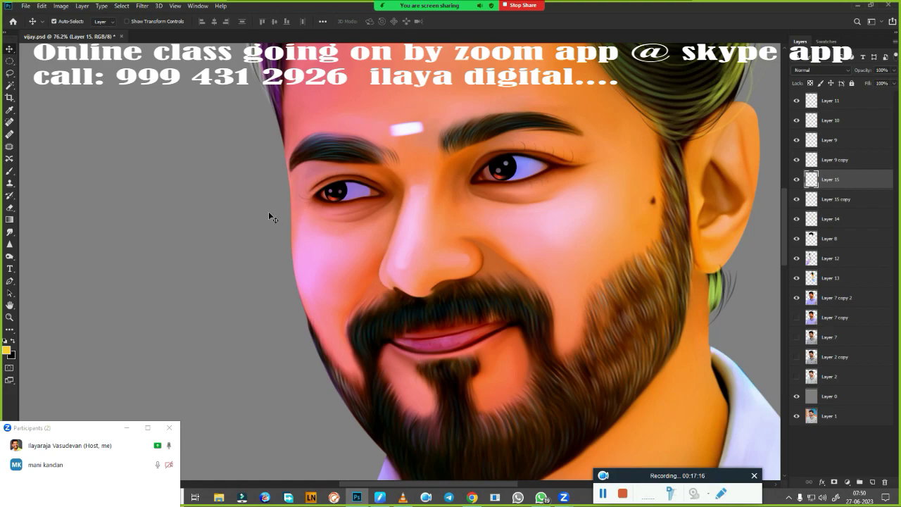
pyautogui.click(6, 350)
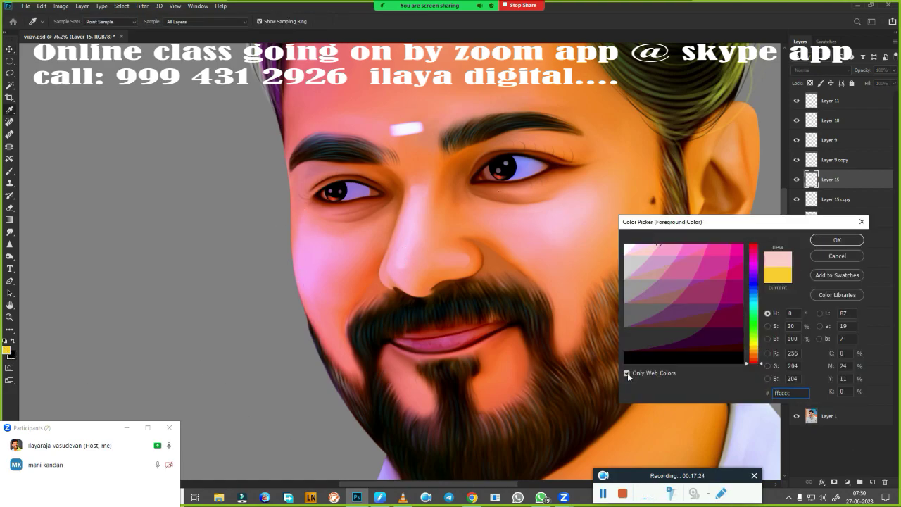
pyautogui.click(632, 246)
pyautogui.press('Return')
pyautogui.press('b')
pyautogui.rightClick(445, 283)
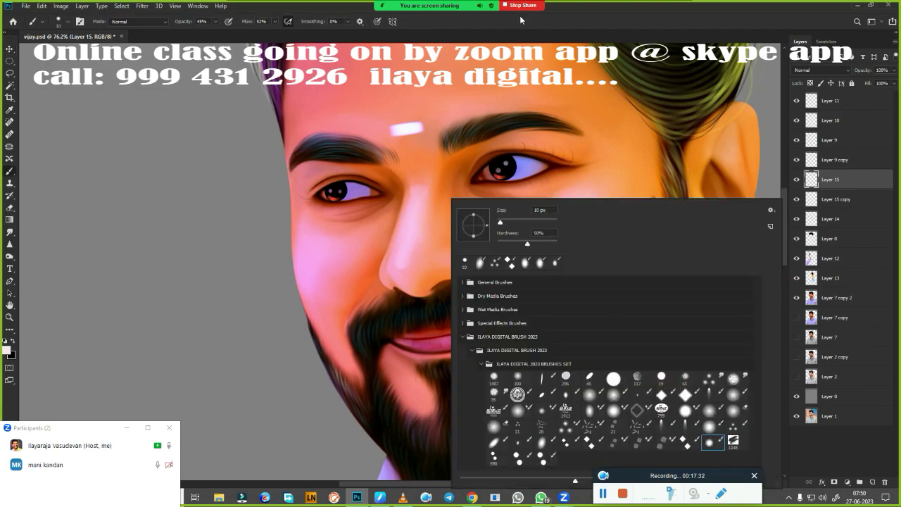
pyautogui.press('Escape')
pyautogui.scroll(3, 465, 266)
pyautogui.scroll(2, 485, 317)
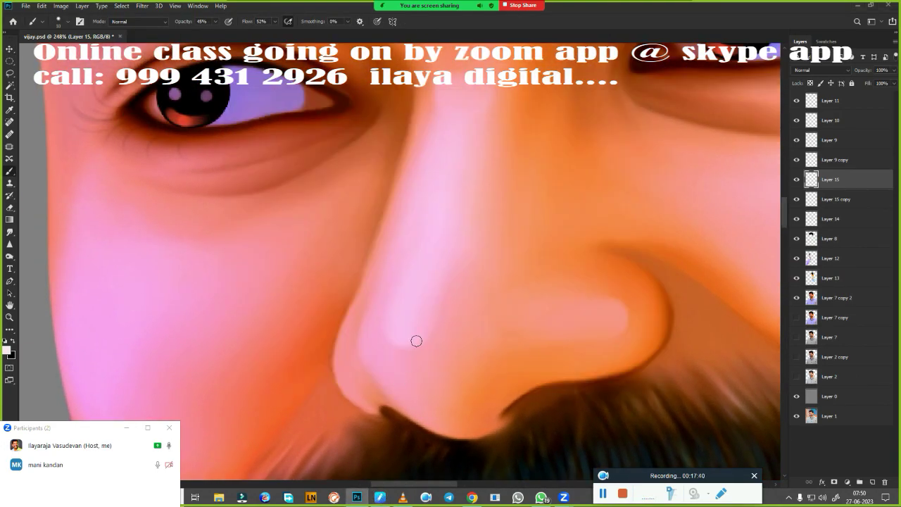
# Paint soft pale pink highlights on the nose tip.
pyautogui.press('[')
pyautogui.press(']')
pyautogui.moveTo(407, 320); pyautogui.dragTo(409, 342)
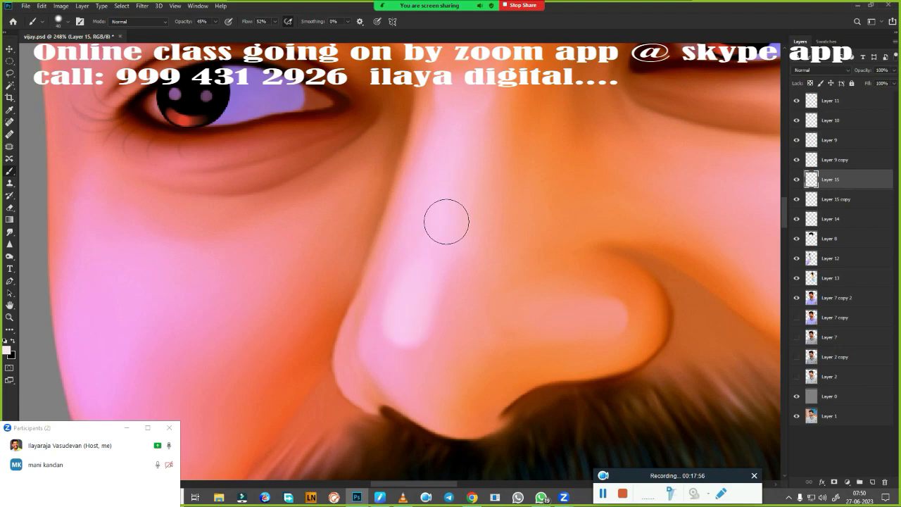
pyautogui.moveTo(795, 281); pyautogui.dragTo(796, 314)
pyautogui.moveTo(797, 258); pyautogui.dragTo(796, 318)
pyautogui.scroll(-3, 356, 352)
pyautogui.hscroll(3, 356, 352)
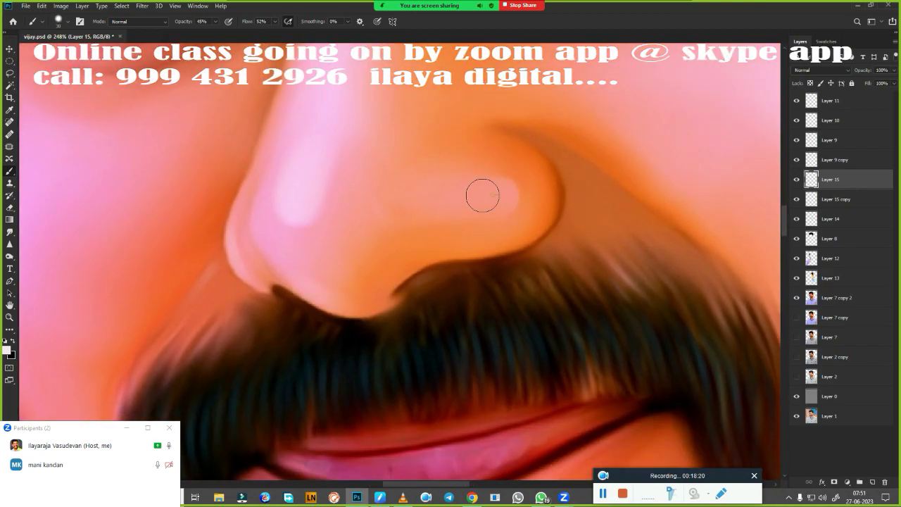
pyautogui.moveTo(482, 195); pyautogui.dragTo(503, 192)
# Add a soft highlight on the lower lip and a light stroke under its right corner.
pyautogui.moveTo(499, 300); pyautogui.dragTo(498, 85)
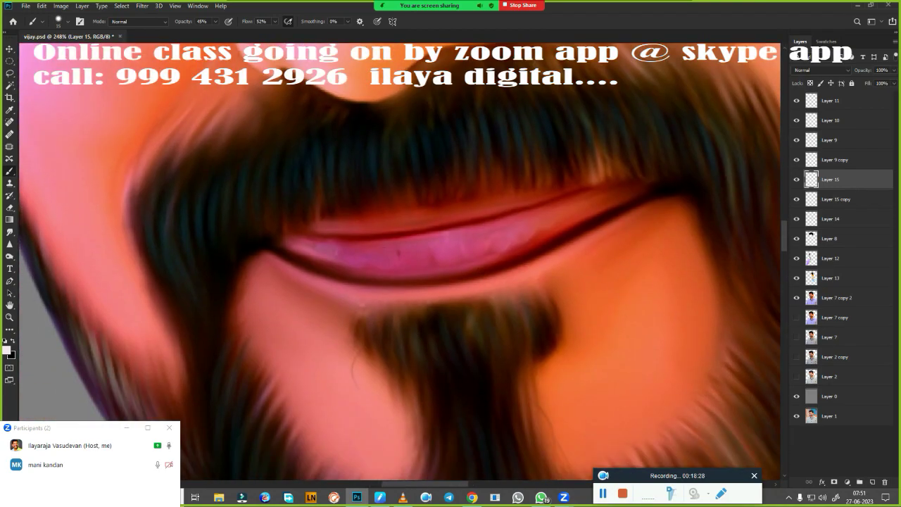
pyautogui.press(']')
pyautogui.click(384, 258)
pyautogui.moveTo(411, 263); pyautogui.dragTo(406, 262)
pyautogui.moveTo(544, 269); pyautogui.dragTo(662, 212)
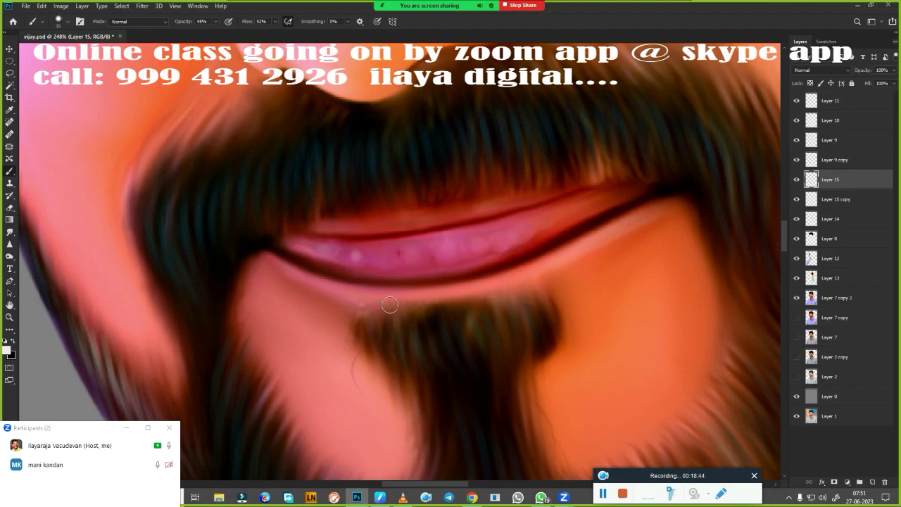
pyautogui.keyDown('alt'); pyautogui.scroll(-5, 674, 362); pyautogui.keyUp('alt')
pyautogui.keyDown('alt'); pyautogui.scroll(4, 404, 408); pyautogui.keyUp('alt')
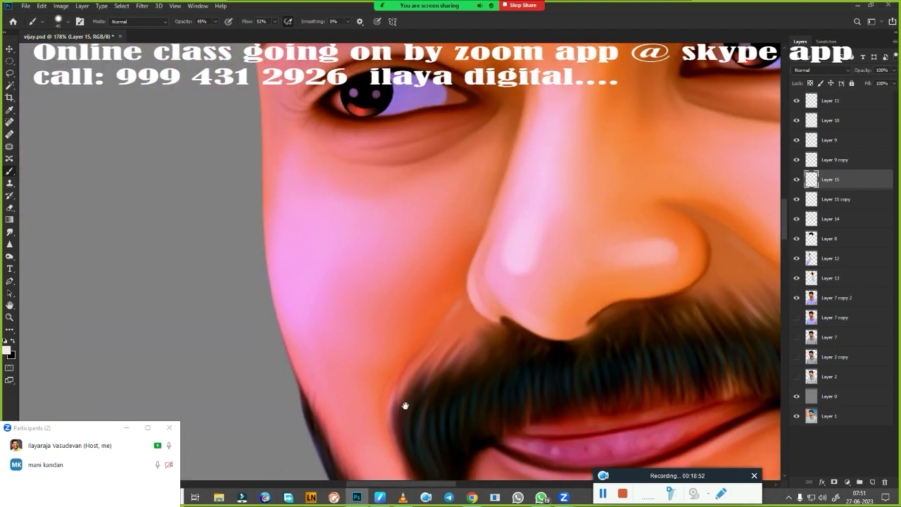
pyautogui.keyDown('alt'); pyautogui.scroll(1, 378, 321); pyautogui.keyUp('alt')
# Highlight the upper-lid crease above the right eye and beside the nose bridge.
pyautogui.moveTo(554, 258); pyautogui.dragTo(645, 335)
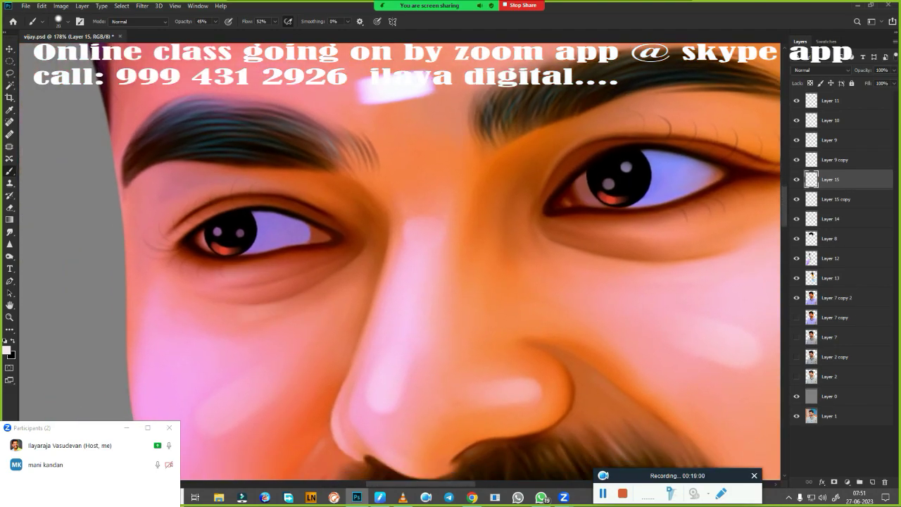
pyautogui.moveTo(625, 130); pyautogui.dragTo(719, 107)
pyautogui.moveTo(507, 197); pyautogui.dragTo(510, 243)
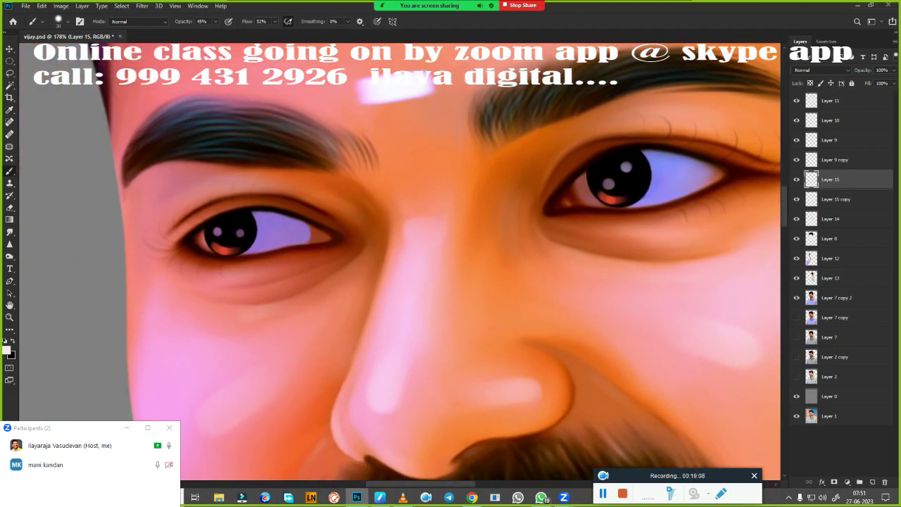
pyautogui.scroll(-3, 409, 200)
pyautogui.scroll(-3, 347, 329)
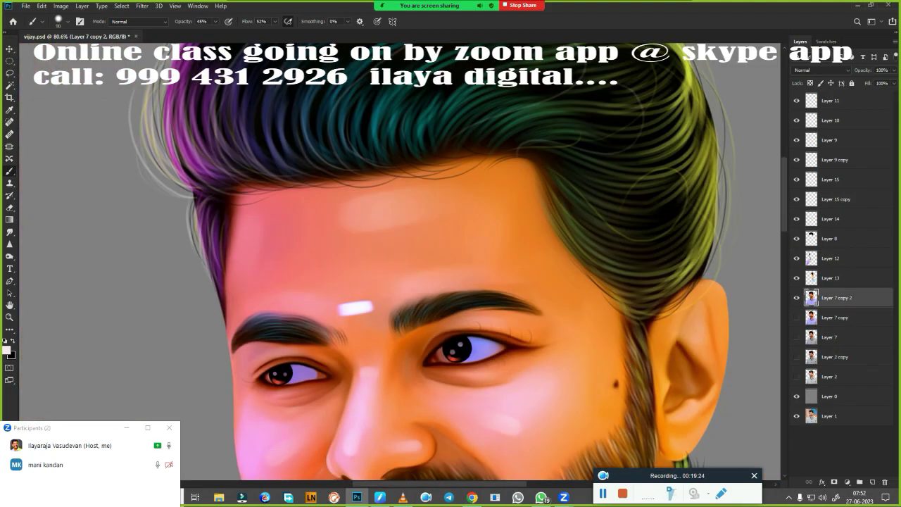
# Brighten a small cheek patch beside the beard.
pyautogui.moveTo(597, 427); pyautogui.dragTo(537, 258)
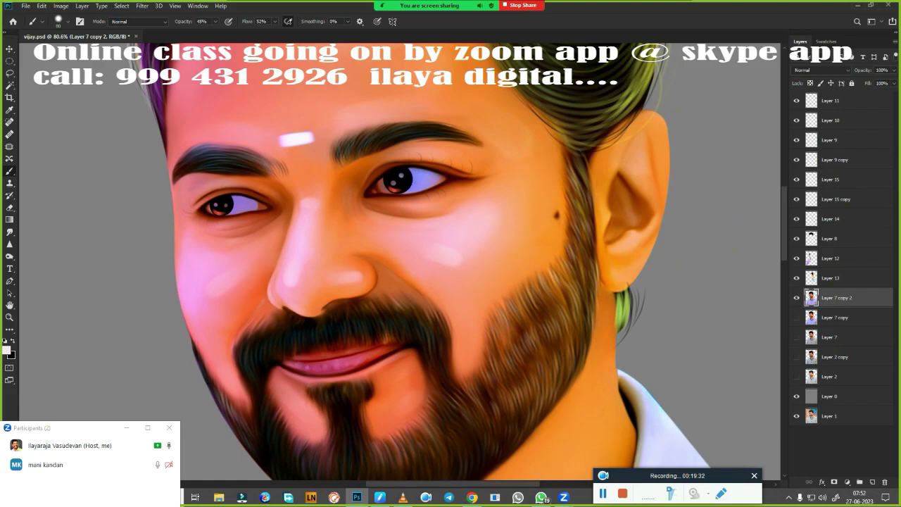
pyautogui.click(471, 339)
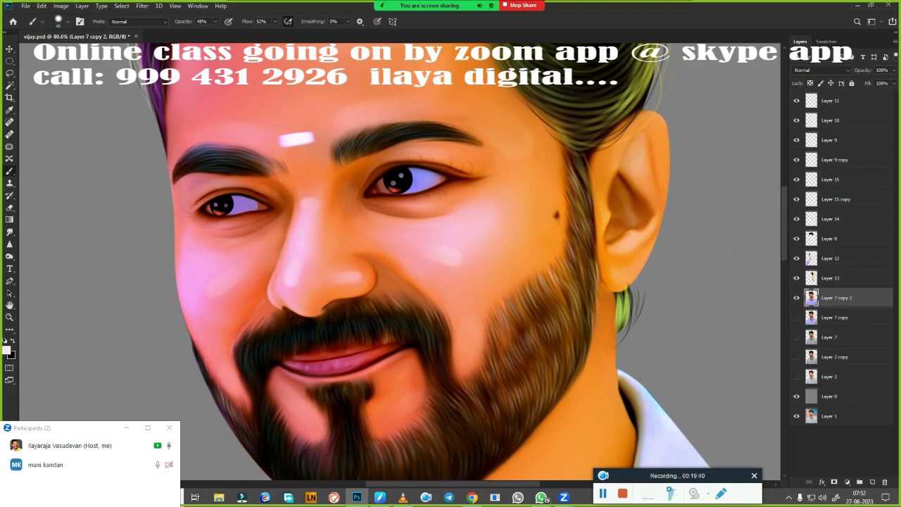
pyautogui.scroll(-5, 601, 235)
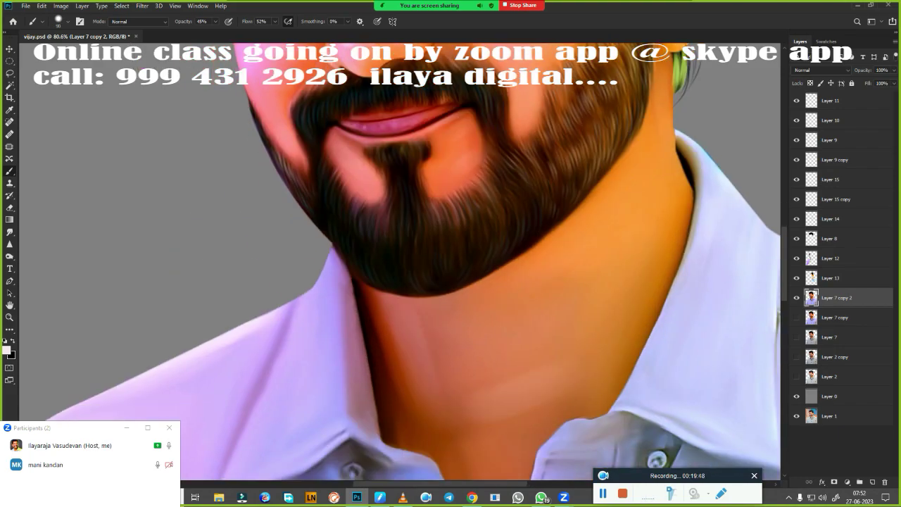
pyautogui.scroll(-3, 600, 235)
pyautogui.scroll(-2, 601, 236)
pyautogui.scroll(1, 600, 235)
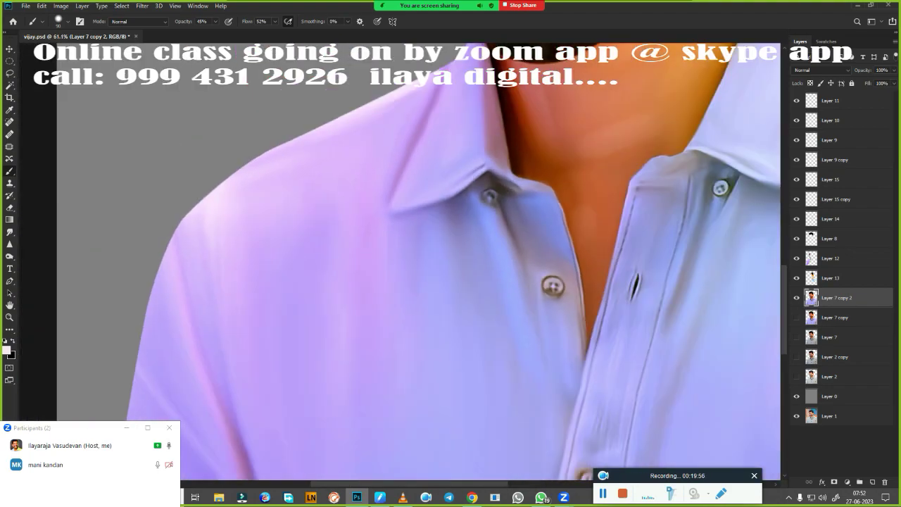
# At 100% brush opacity, paint white highlights along the collar edges and shirt placket.
pyautogui.click(215, 22)
pyautogui.moveTo(421, 197); pyautogui.dragTo(468, 169)
pyautogui.moveTo(493, 215); pyautogui.dragTo(523, 313)
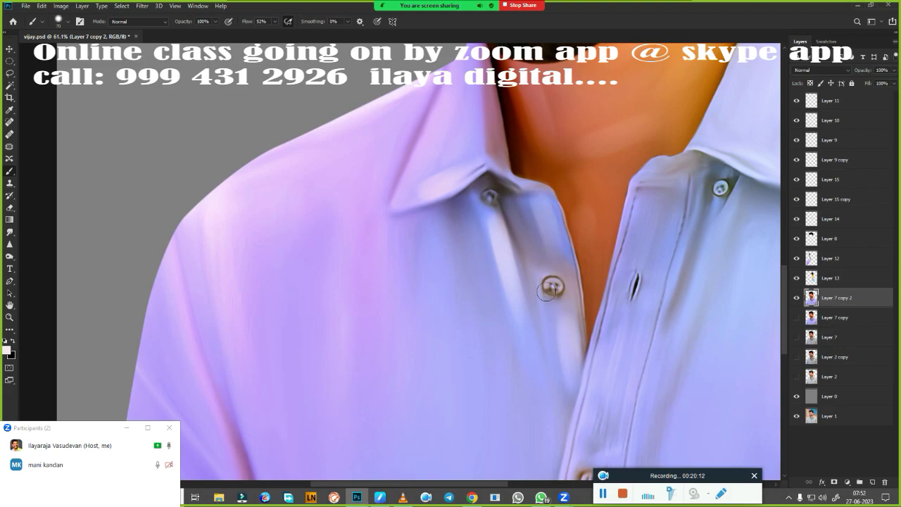
pyautogui.moveTo(530, 230); pyautogui.dragTo(280, 370)
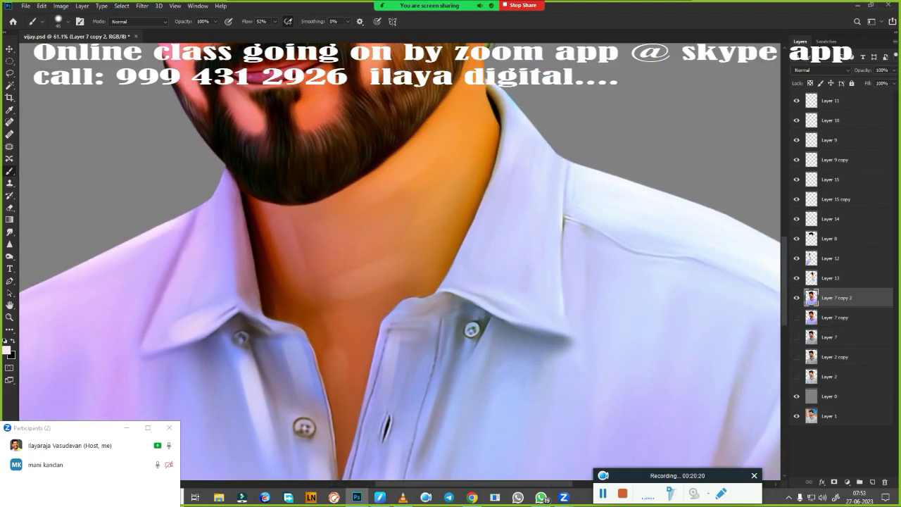
pyautogui.moveTo(548, 304); pyautogui.dragTo(476, 294)
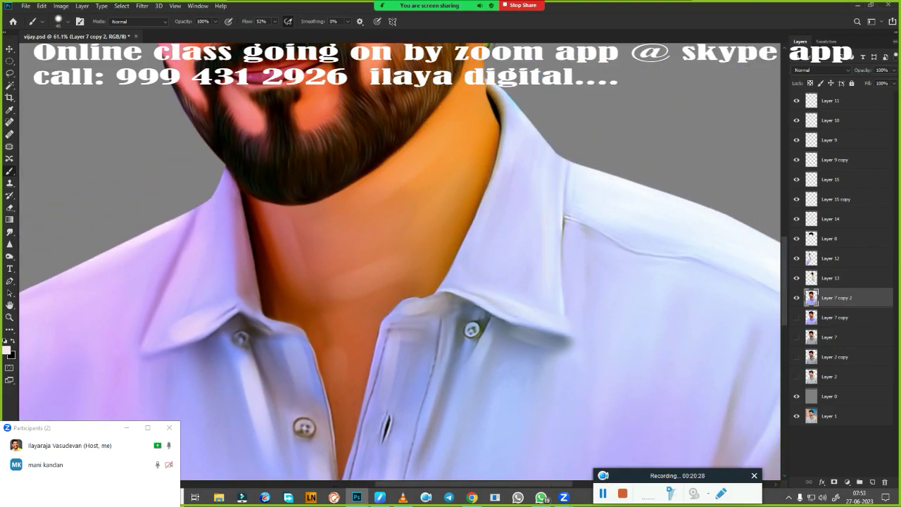
pyautogui.scroll(2, 590, 234)
pyautogui.scroll(3, 499, 460)
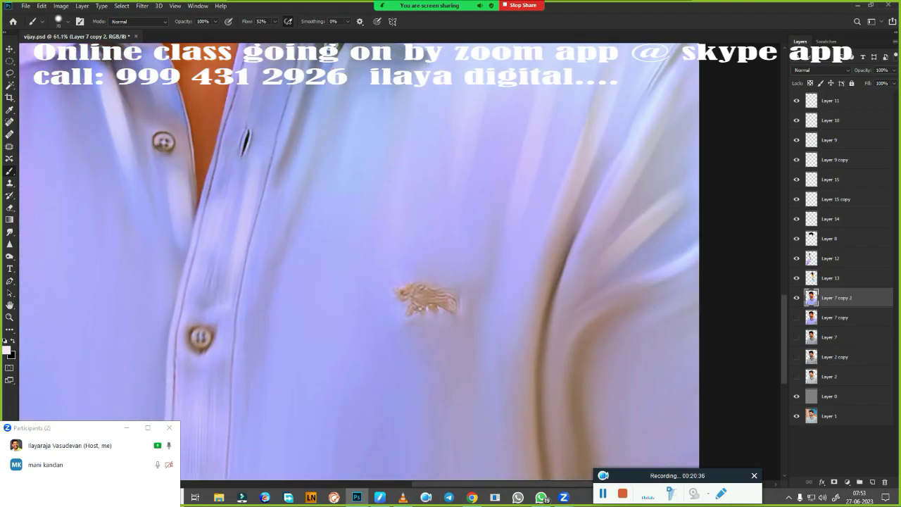
pyautogui.scroll(-3, 592, 161)
pyautogui.hscroll(-3, 396, 326)
pyautogui.scroll(3, 396, 326)
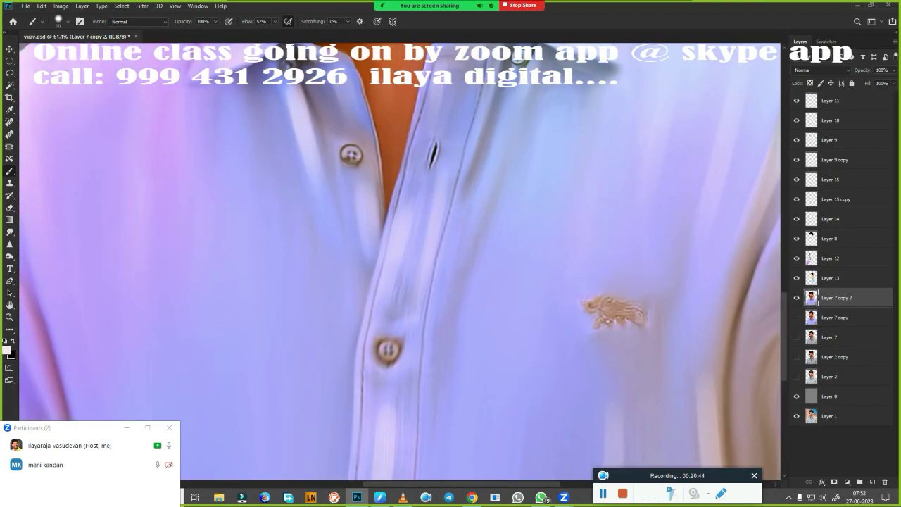
pyautogui.scroll(-3, 512, 316)
pyautogui.hscroll(-3, 345, 263)
pyautogui.scroll(4, 437, 307)
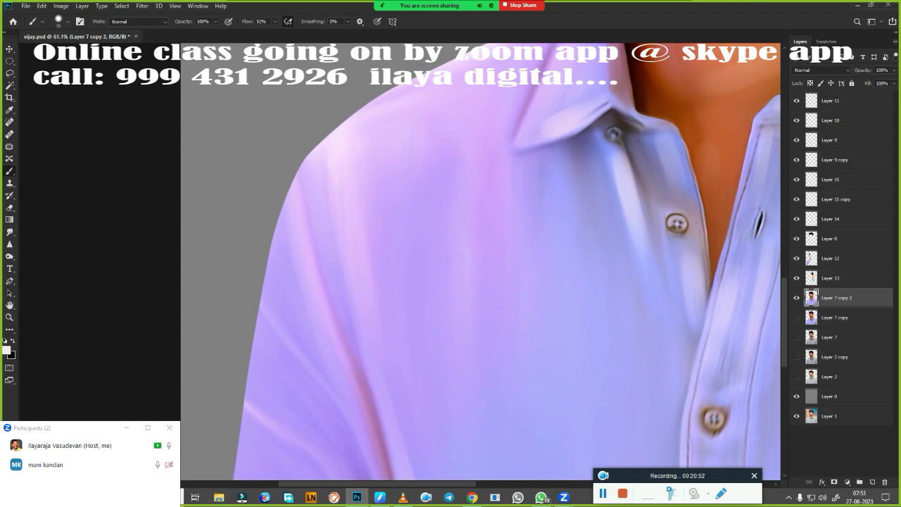
pyautogui.scroll(-5, 569, 208)
pyautogui.scroll(-2, 553, 254)
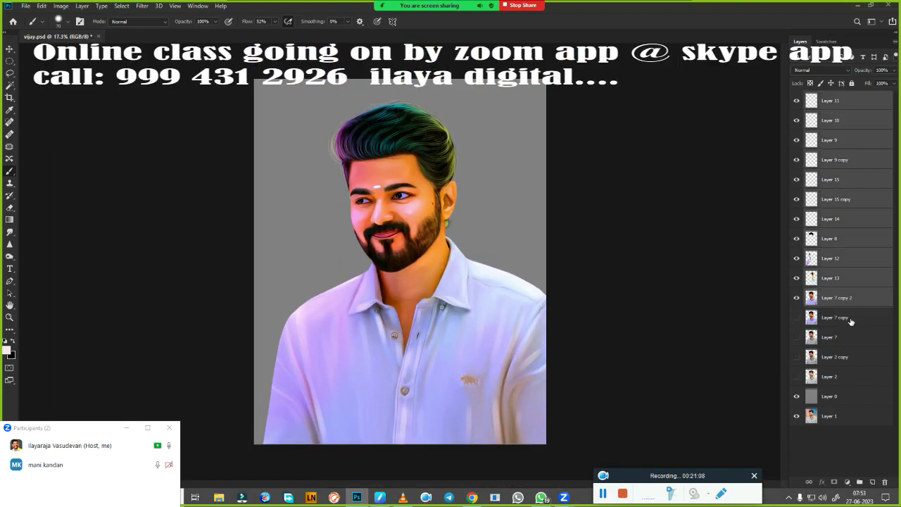
# Group the painted portrait layers into Group 1 and duplicate it as Group 1 copy.
pyautogui.moveTo(844, 122); pyautogui.dragTo(837, 359)
pyautogui.hotkey('ctrl', 'g')
pyautogui.hotkey('ctrl', 'j')
pyautogui.click(797, 100)
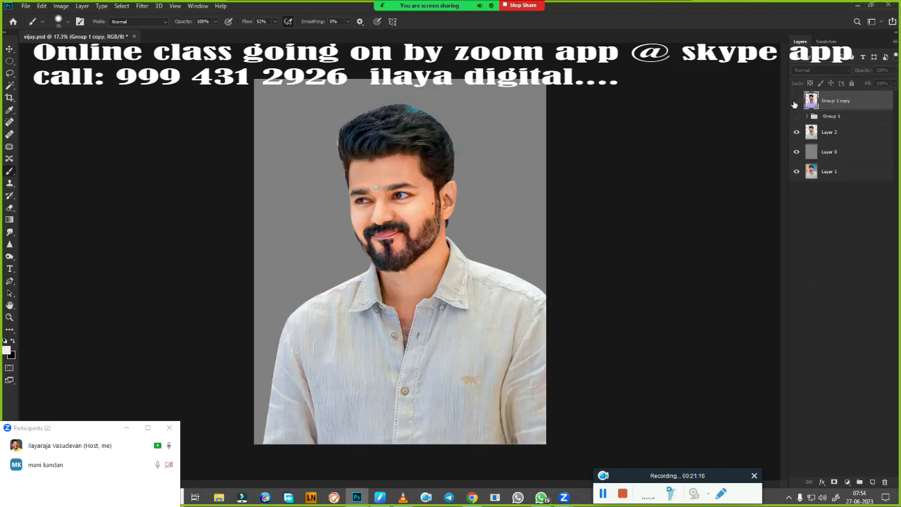
pyautogui.click(796, 101)
pyautogui.scroll(1, 519, 314)
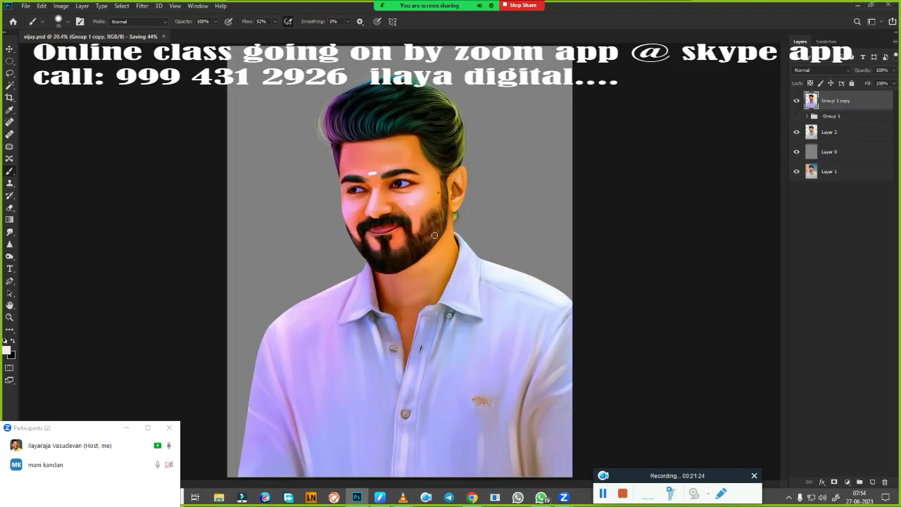
# Open the background image ilaya.jpg from disk.
pyautogui.click(26, 6)
pyautogui.click(35, 20)
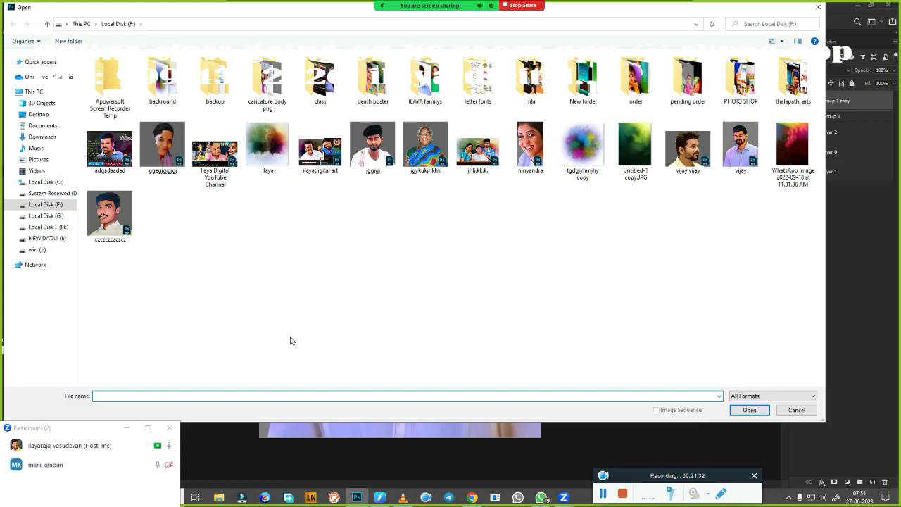
pyautogui.doubleClick(268, 147)
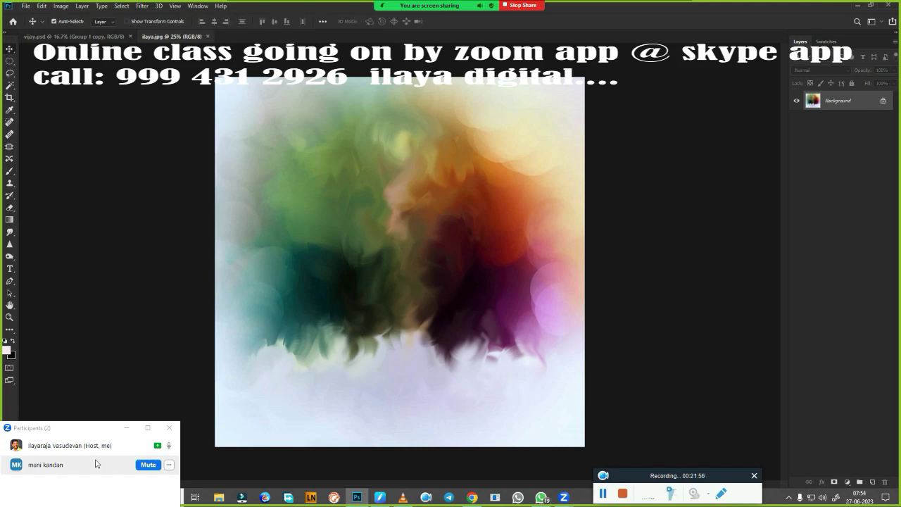
pyautogui.click(171, 319)
pyautogui.click(106, 498)
pyautogui.write('any')
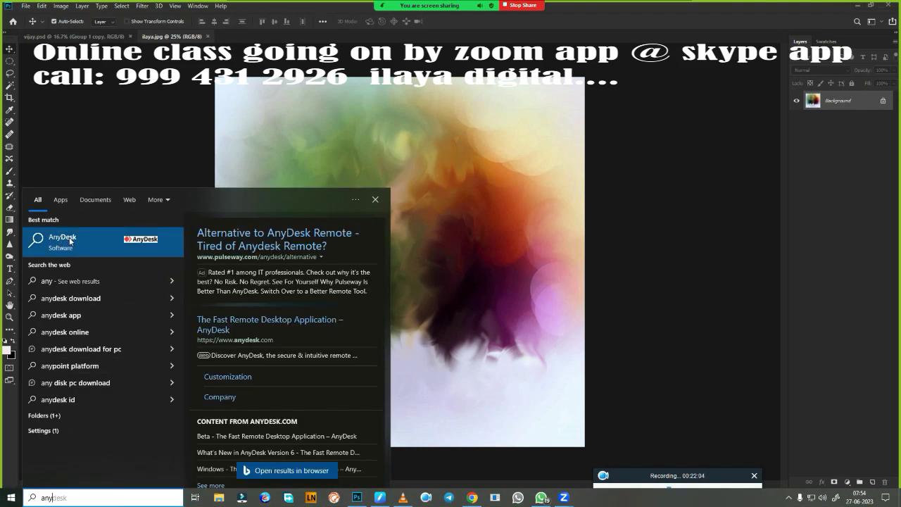
pyautogui.click(376, 199)
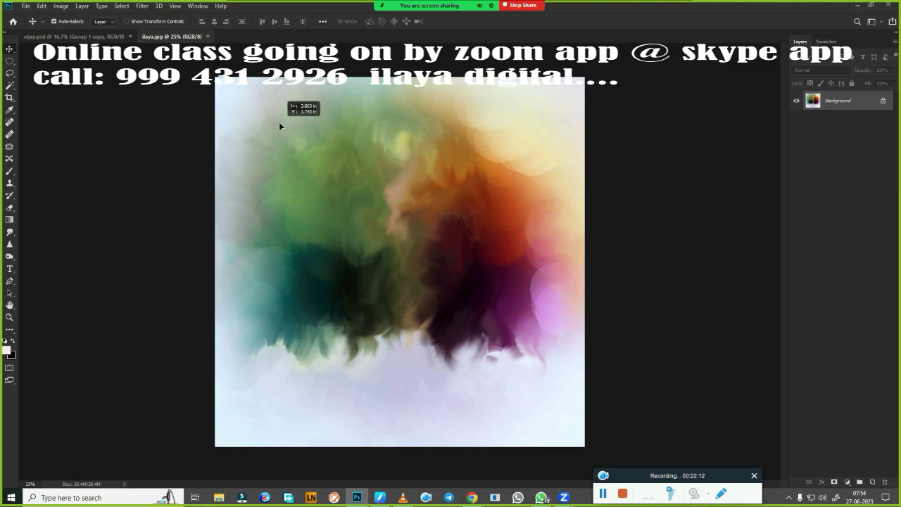
# Bring the ilaya image into the portrait, flip it horizontally and scale it to cover the canvas.
pyautogui.moveTo(279, 126); pyautogui.dragTo(345, 191)
pyautogui.hotkey('ctrl', 't')
pyautogui.moveTo(221, 209); pyautogui.dragTo(540, 209)
pyautogui.moveTo(398, 331); pyautogui.dragTo(399, 435)
pyautogui.press('Return')
# Move the smoky background under the portrait, delete Layer 0, and apply Group 1 copy's mask.
pyautogui.moveTo(830, 101); pyautogui.dragTo(857, 172)
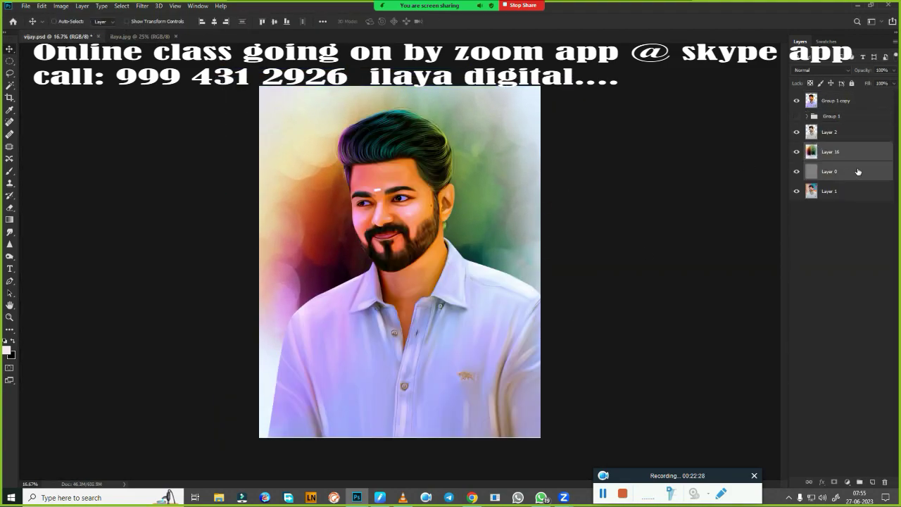
pyautogui.press('Delete')
pyautogui.click(847, 103)
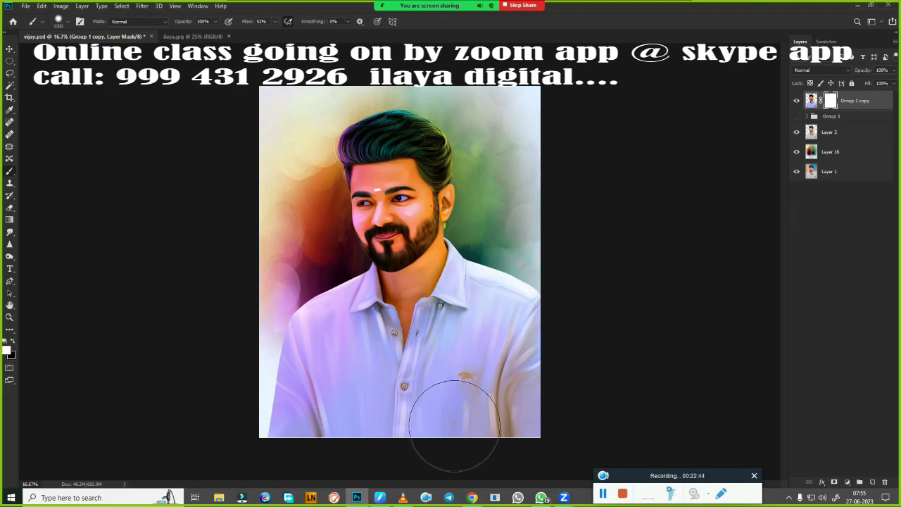
pyautogui.rightClick(831, 103)
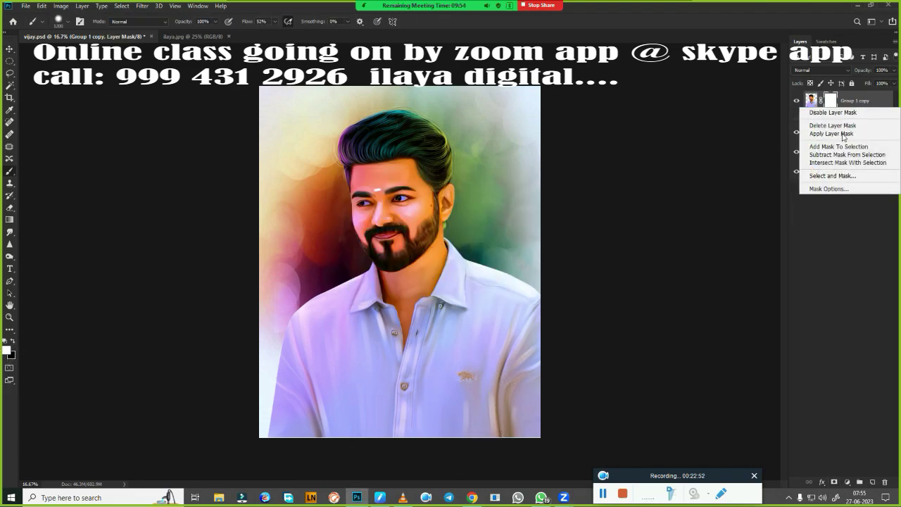
pyautogui.click(831, 134)
pyautogui.moveTo(485, 369); pyautogui.dragTo(331, 402)
pyautogui.hotkey('ctrl', 'z')
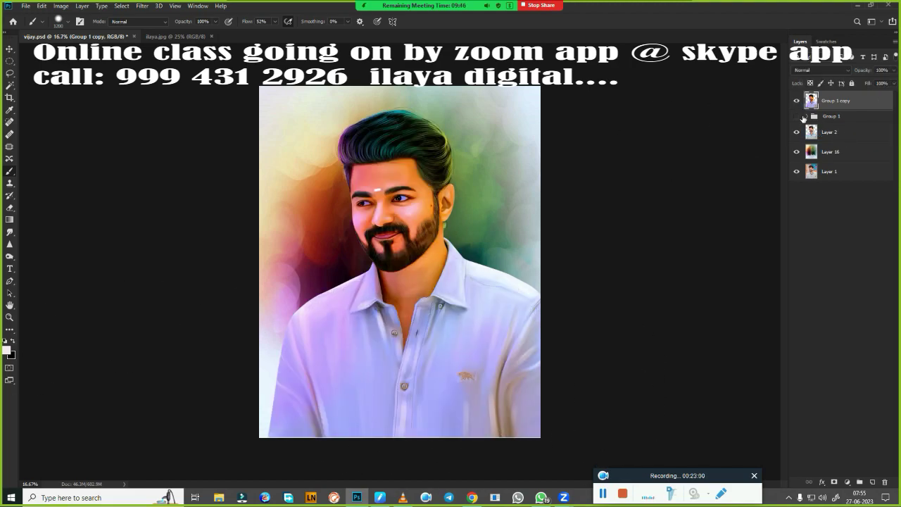
# Duplicate Layer 16 to the top and erase its centre to reveal the portrait.
pyautogui.click(831, 151)
pyautogui.moveTo(831, 152); pyautogui.dragTo(831, 99)
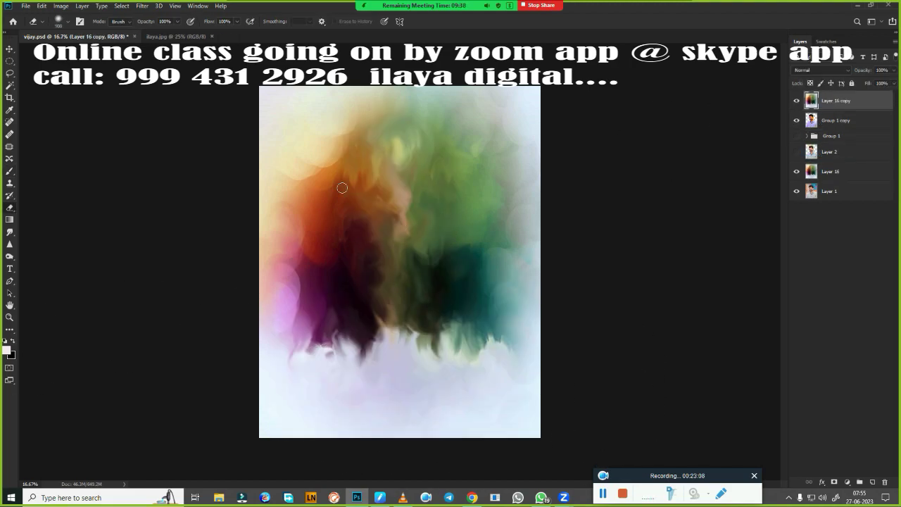
pyautogui.moveTo(342, 188)
pyautogui.mouseDown()
pyautogui.moveTo(467, 312)
pyautogui.moveTo(714, 332)
pyautogui.mouseUp()
# Stroke the whole-canvas selection with a 200 px white inside border.
pyautogui.press('m')
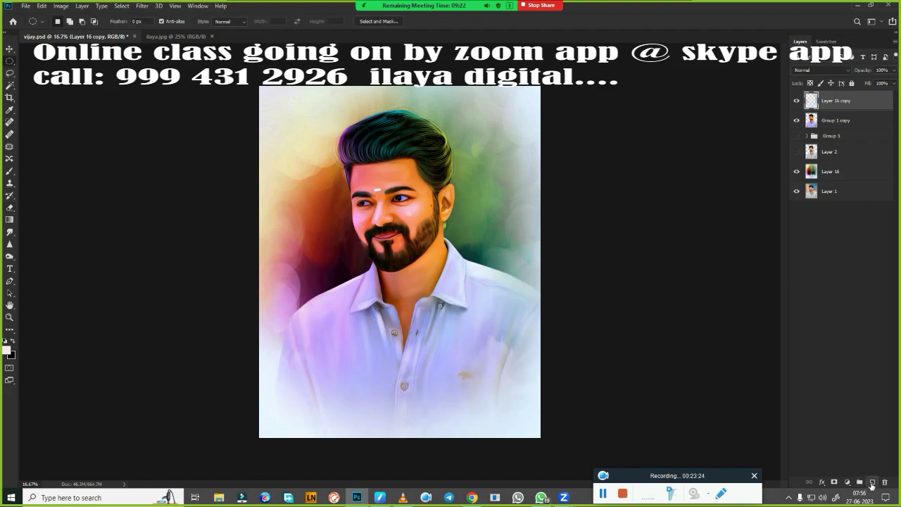
pyautogui.rightClick(526, 486)
pyautogui.click(556, 411)
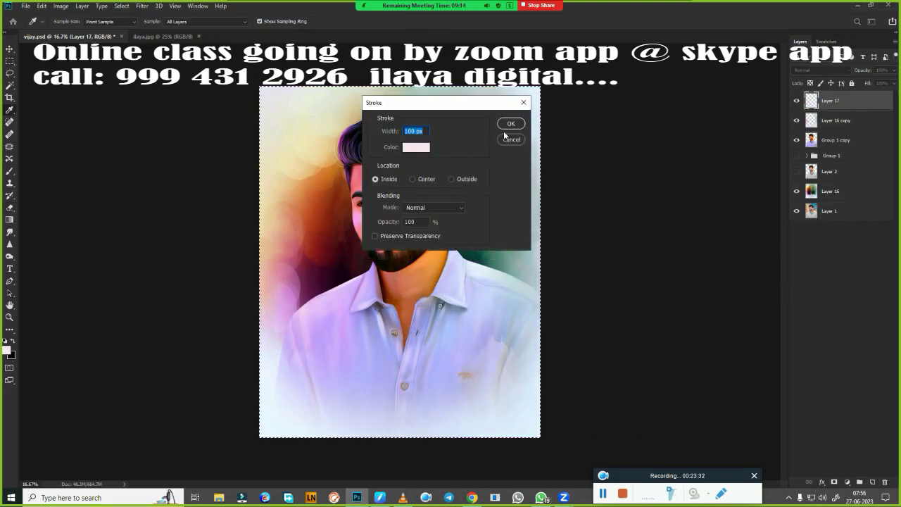
pyautogui.write('0')
pyautogui.click(416, 147)
pyautogui.click(712, 289)
pyautogui.press('Return')
pyautogui.press('Return')
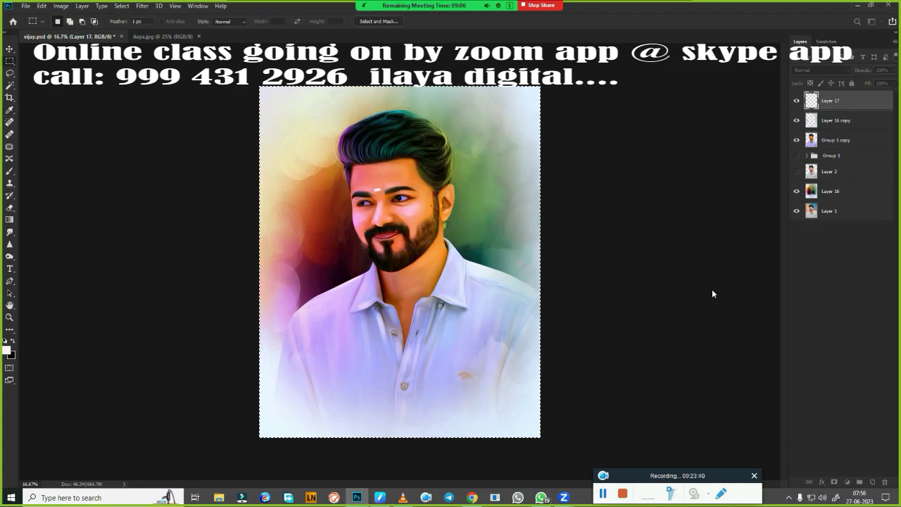
pyautogui.press('i')
# Recolour Layer 16 to magenta-purple with Hue -87, Saturation +40, Lightness -19.
pyautogui.click(830, 191)
pyautogui.hotkey('ctrl', 'u')
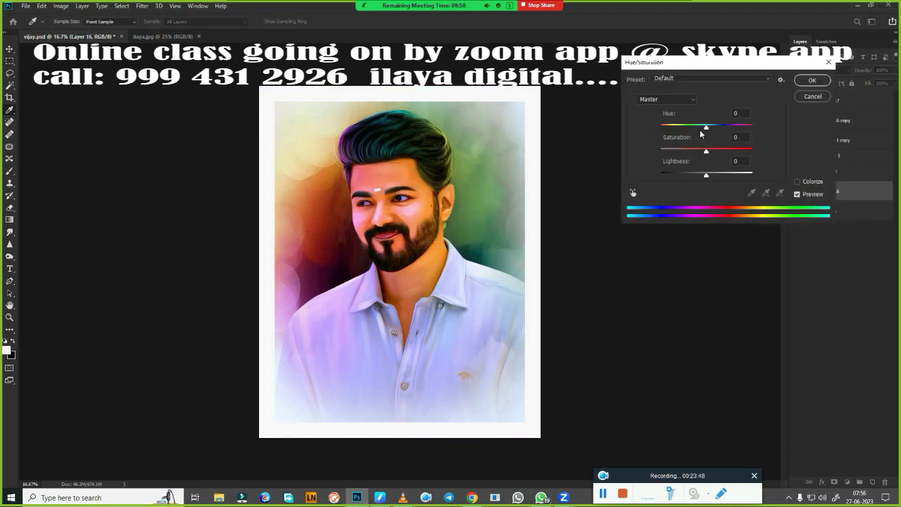
pyautogui.moveTo(706, 127)
pyautogui.mouseDown()
pyautogui.moveTo(652, 129)
pyautogui.moveTo(725, 151)
pyautogui.moveTo(688, 181)
pyautogui.moveTo(698, 180)
pyautogui.mouseUp()
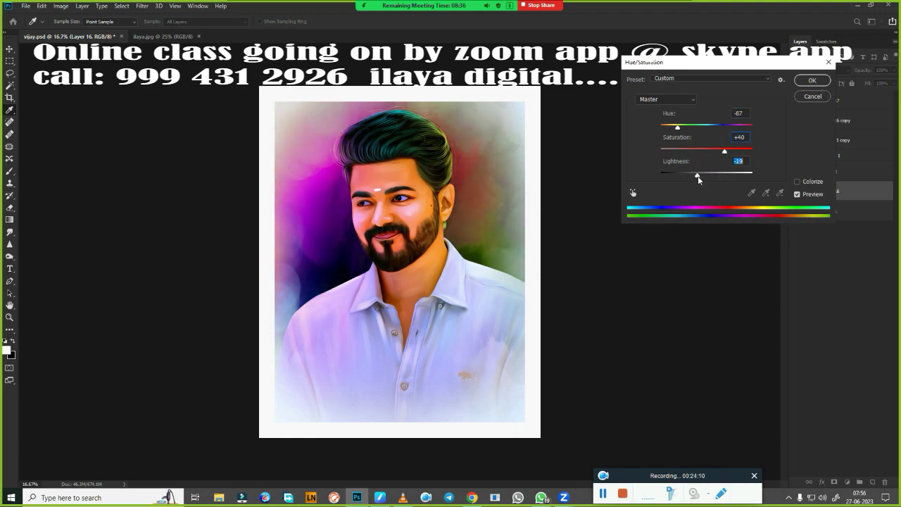
pyautogui.click(811, 80)
pyautogui.click(816, 100)
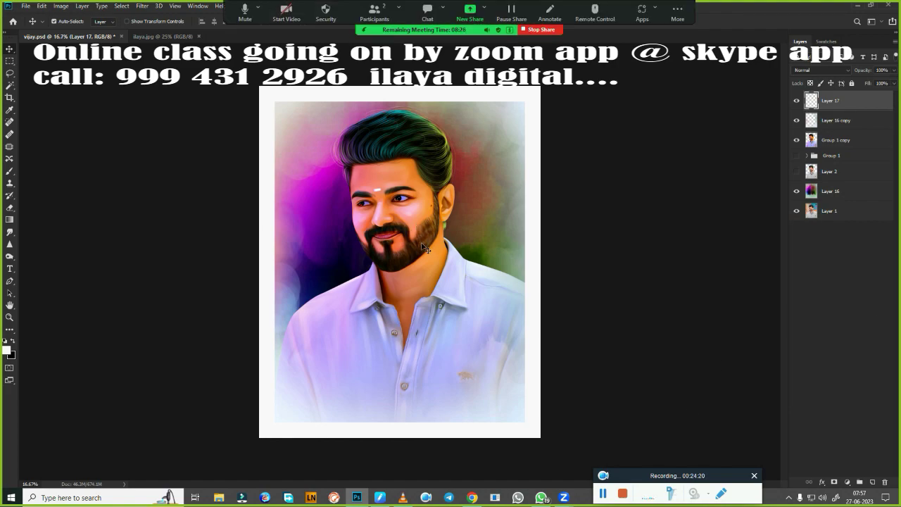